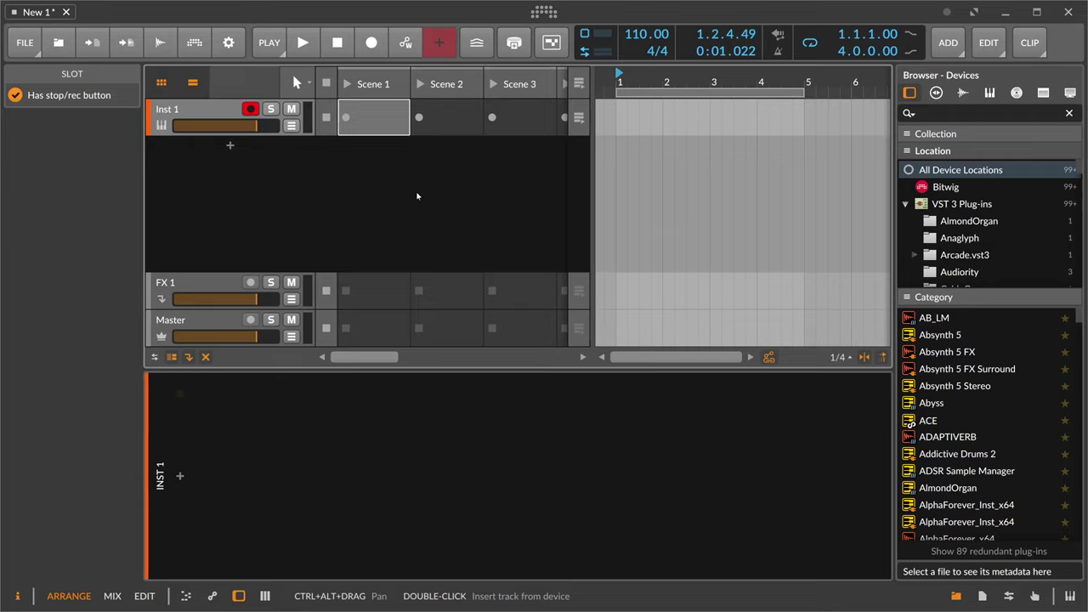
Insert the Hive synth plug-in into the Inst 1 track's device chain and narrow the clip launcher to give the arranger more room.
drag(627, 87, 627, 82)
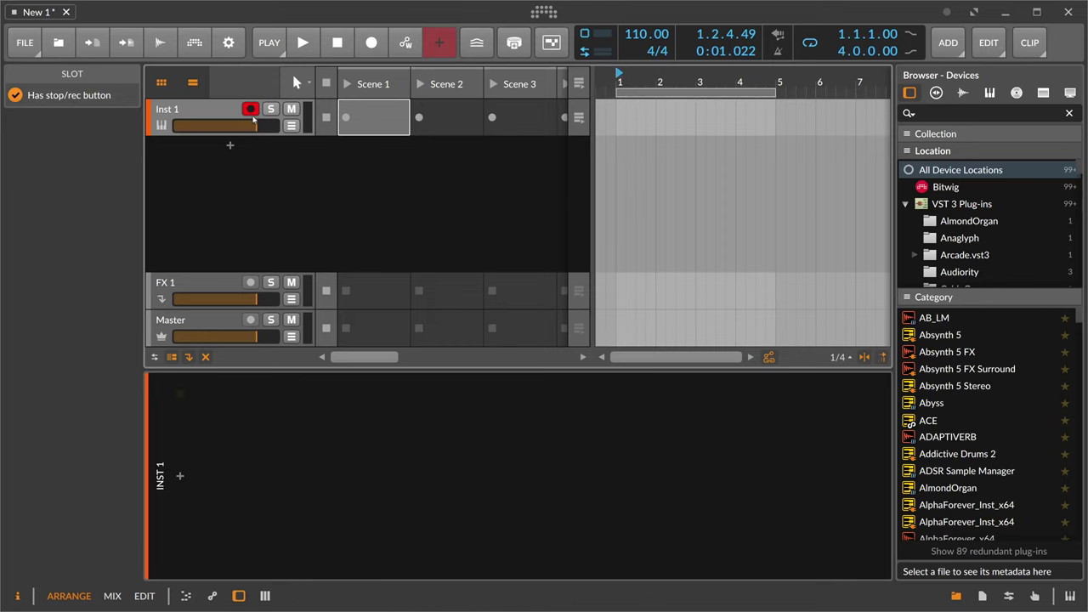
click(226, 113)
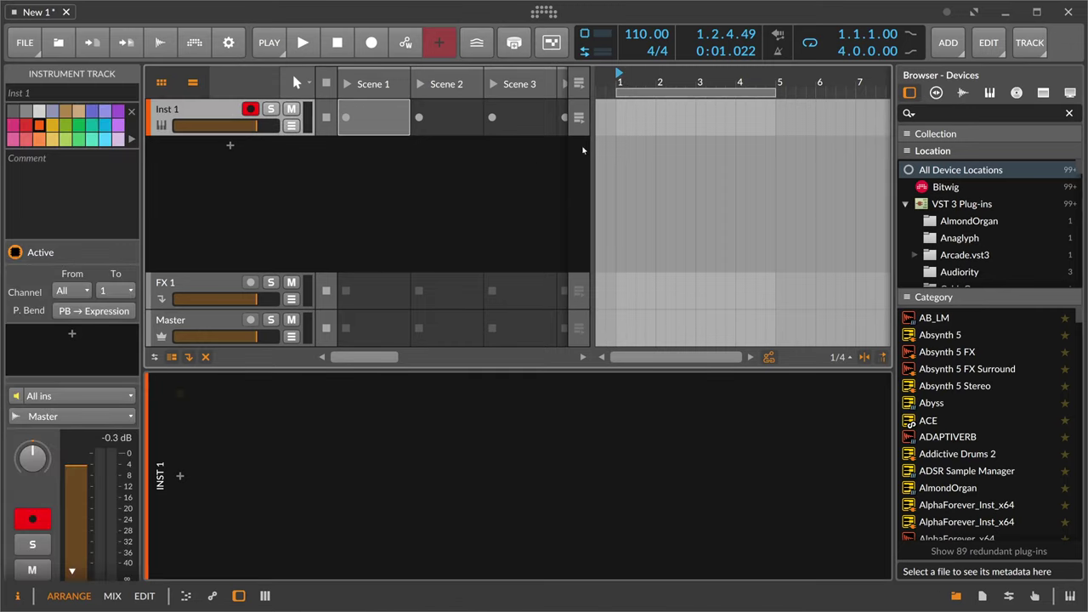
drag(590, 96, 506, 96)
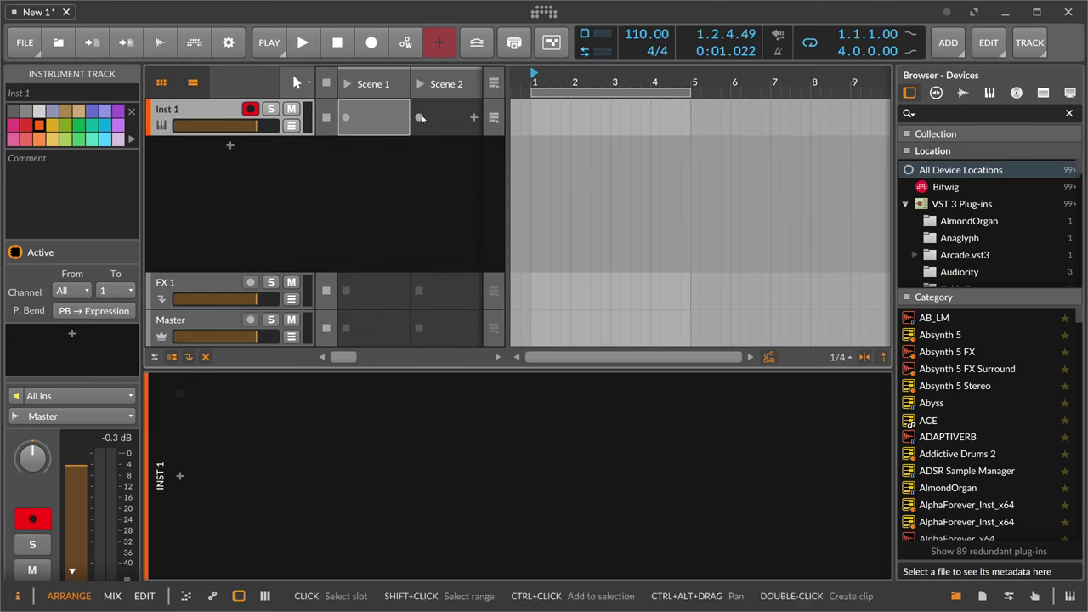
click(180, 476)
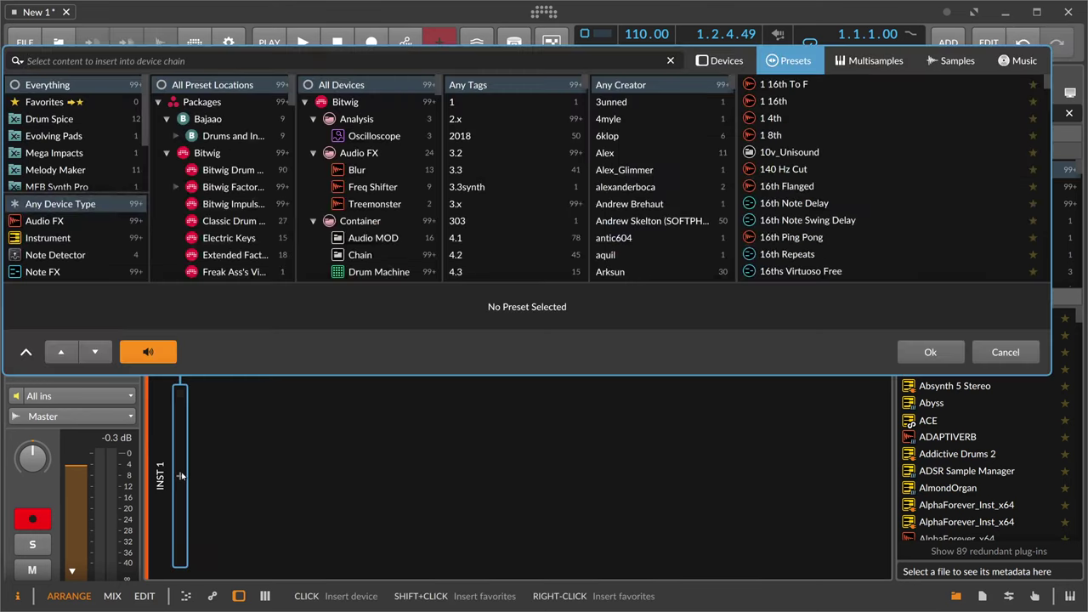
text(hive)
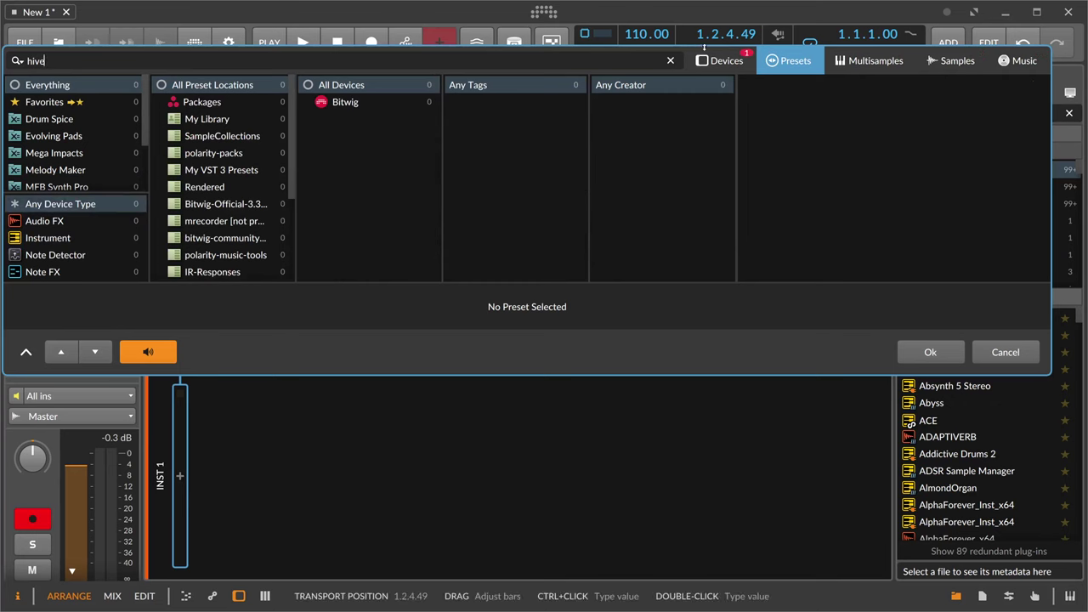
click(718, 61)
double_click(710, 80)
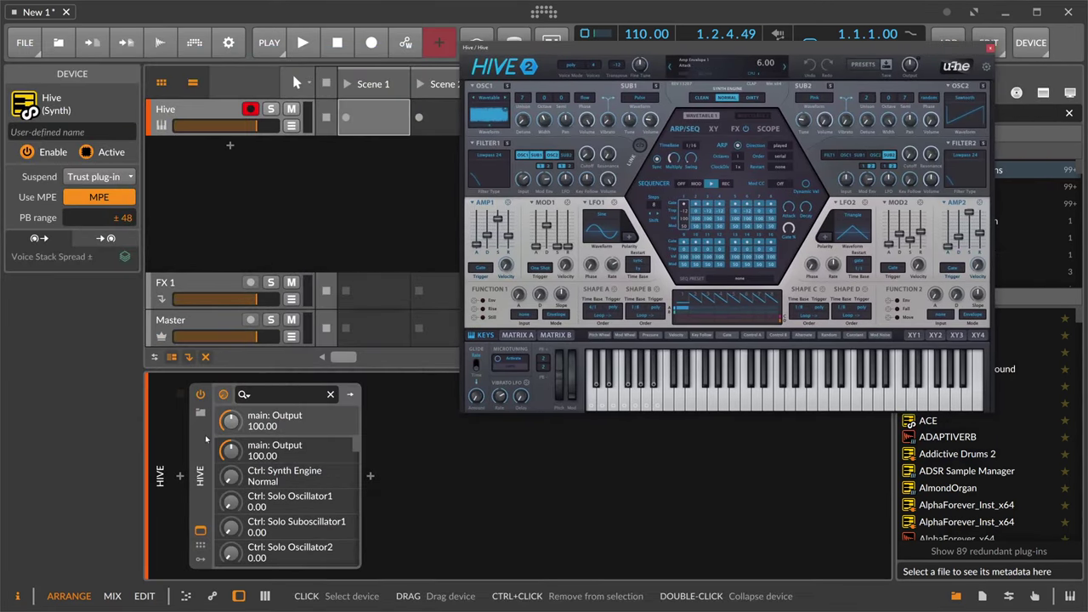
click(201, 412)
key(Escape)
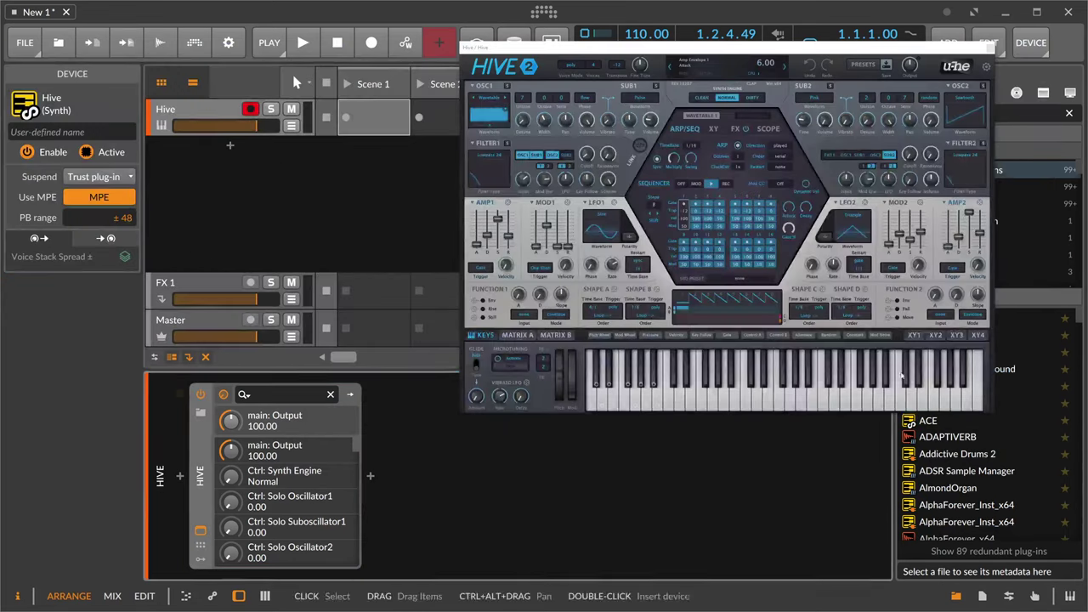
Search the available devices for Diva and examine its plug-in formats without inserting one.
click(180, 476)
text(diva)
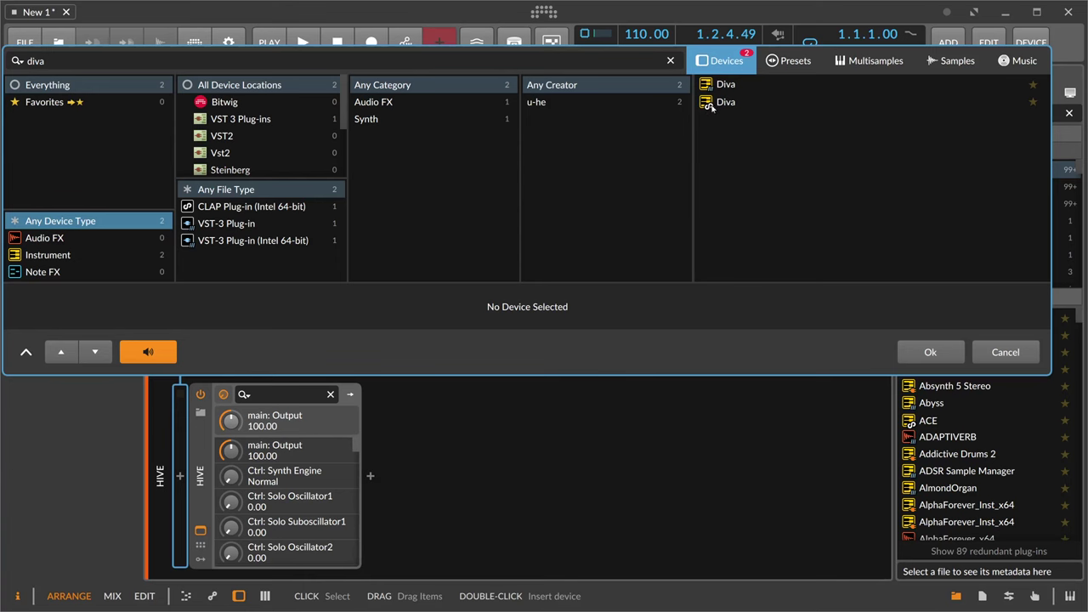
click(996, 354)
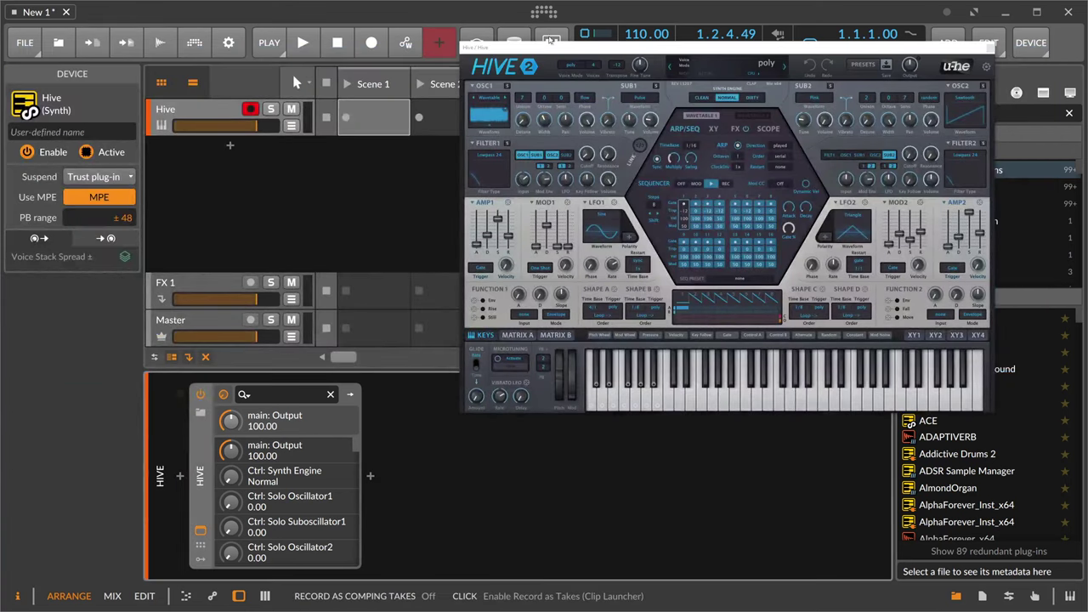
drag(550, 48, 524, 111)
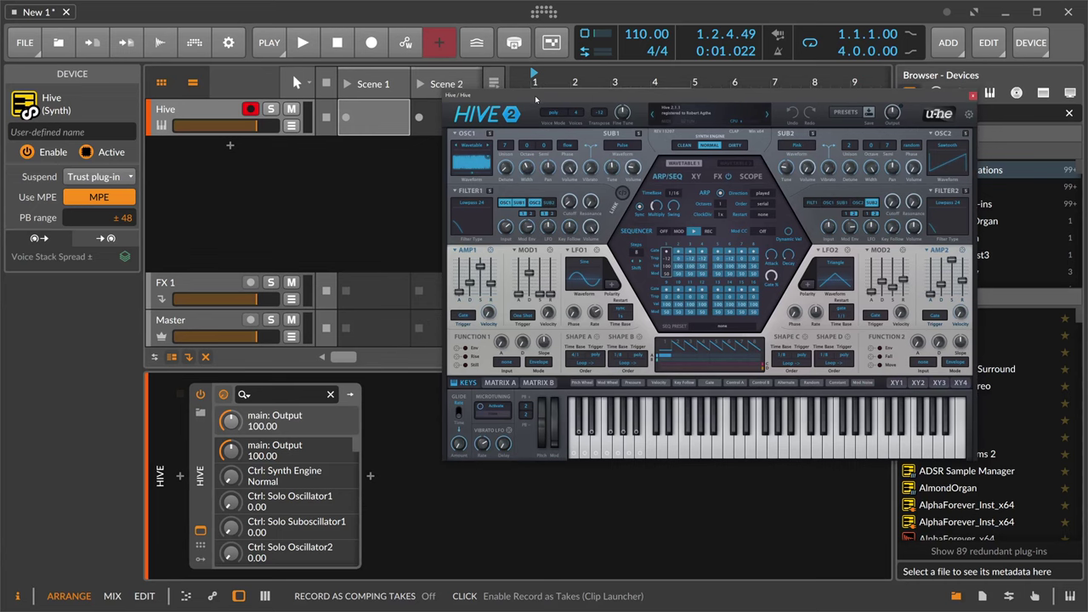
drag(535, 94, 553, 102)
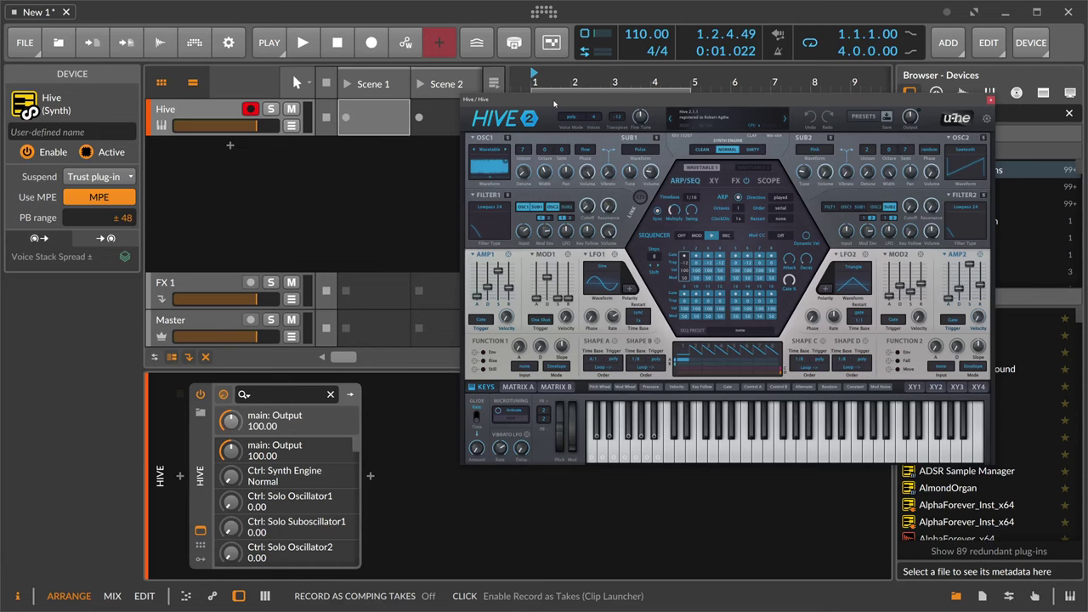
drag(554, 103, 558, 106)
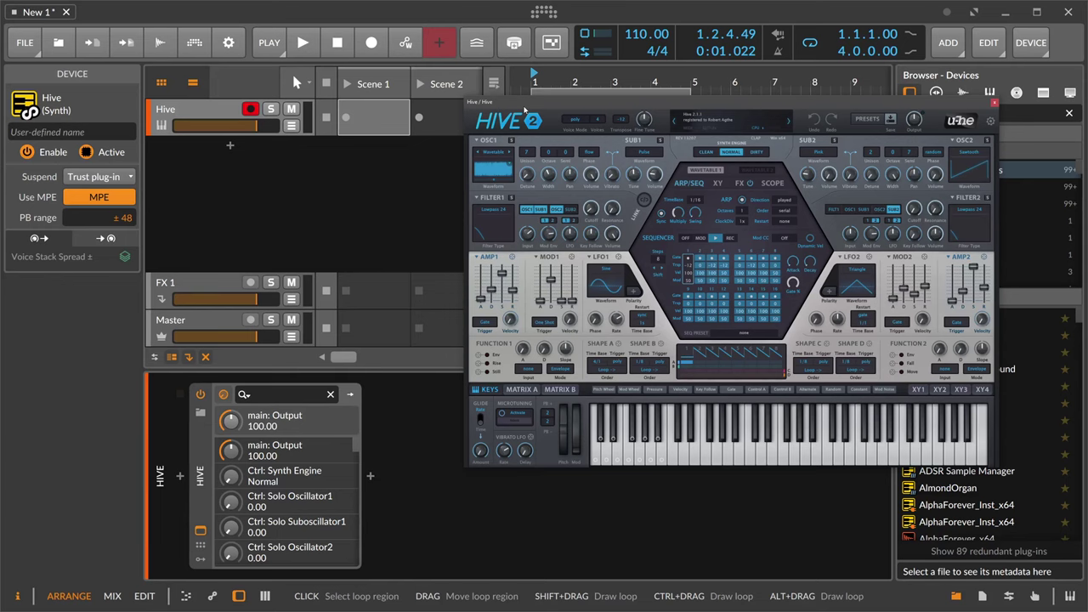
drag(525, 109, 522, 110)
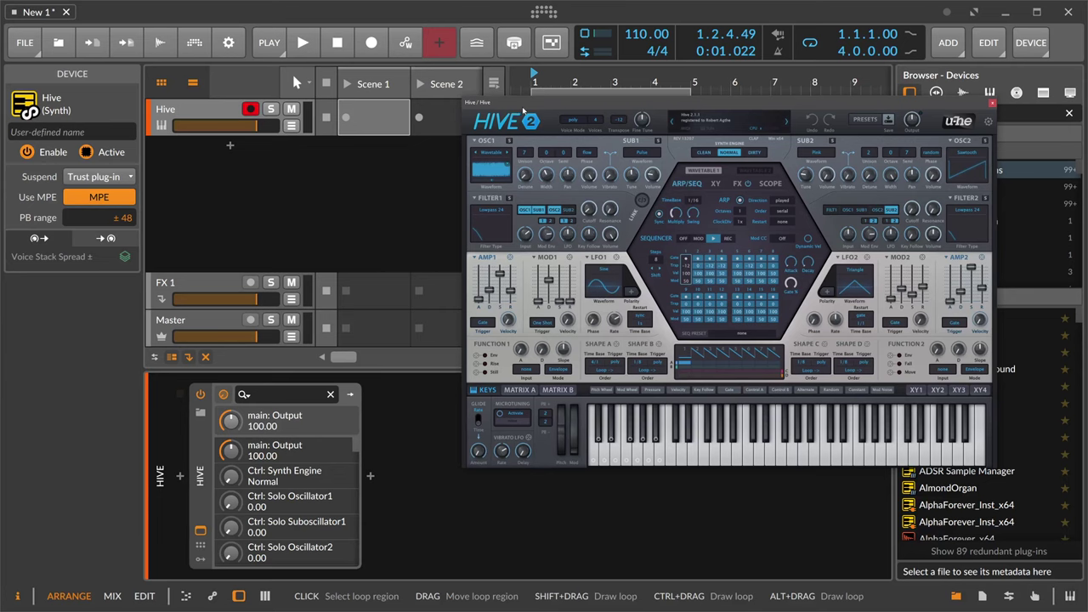
drag(523, 111, 511, 109)
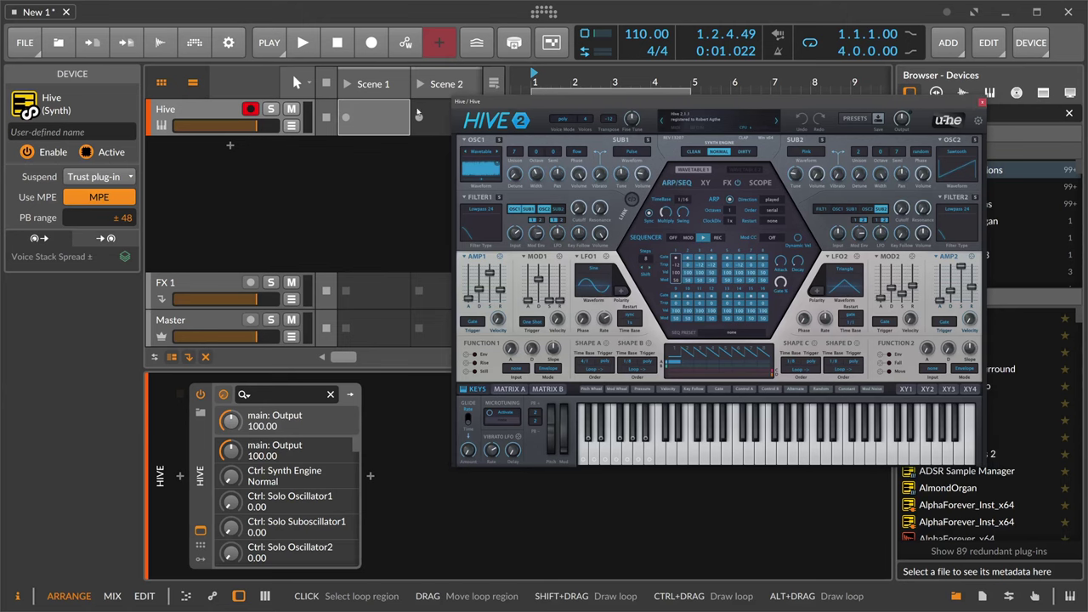
Reset Hive's patch to its initial default sound and move the plug-in window clear of the clip slots.
click(213, 112)
click(206, 468)
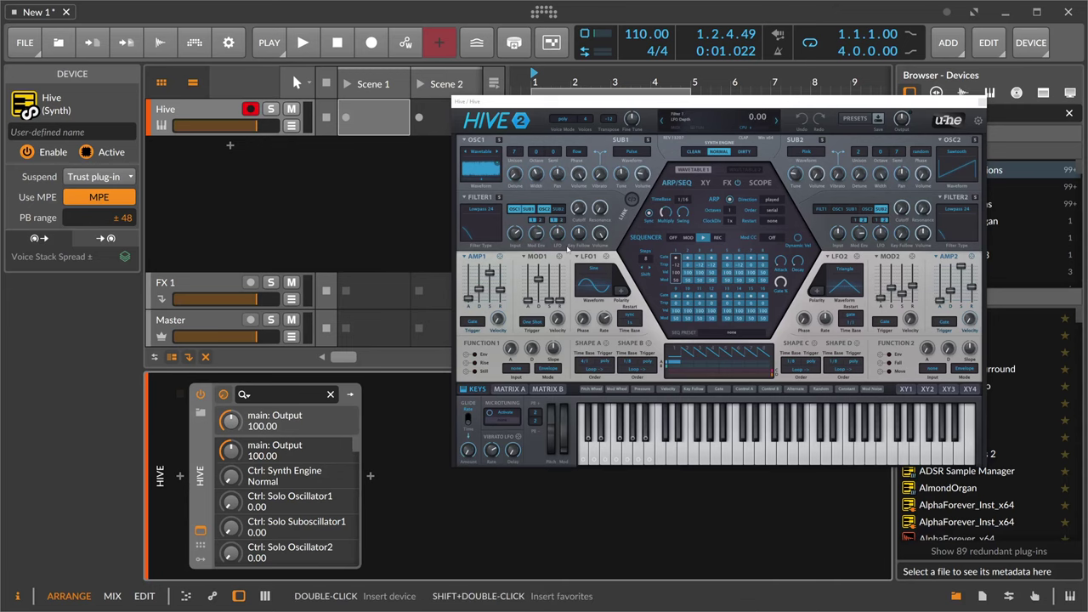
right_click(700, 115)
click(719, 120)
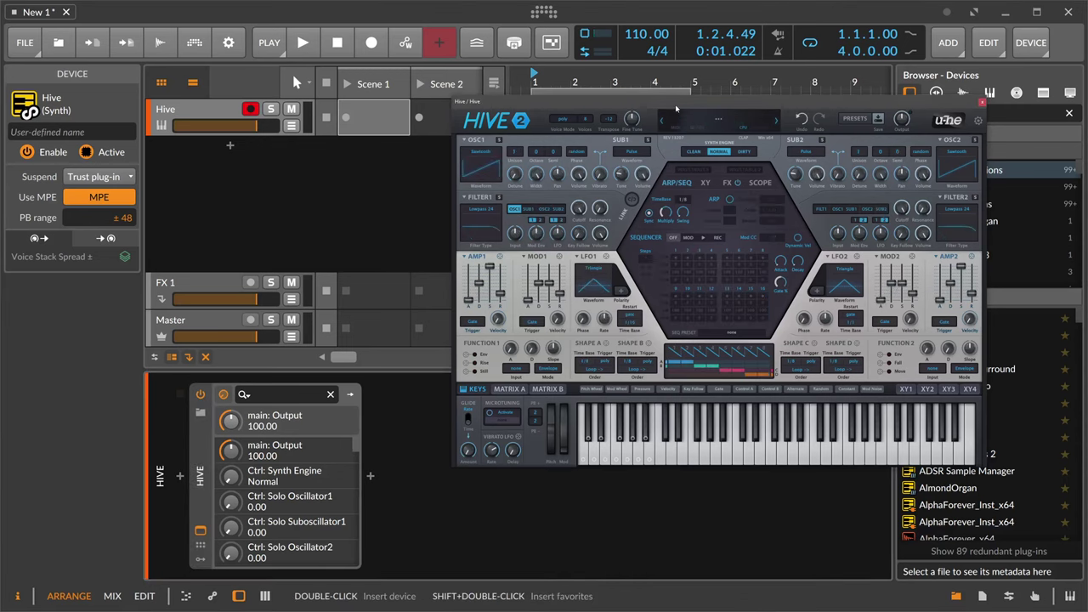
drag(533, 107, 568, 90)
Create a three-bar looping clip in the Hive track's Scene 1 slot with one note above C3 spanning its full length.
double_click(374, 117)
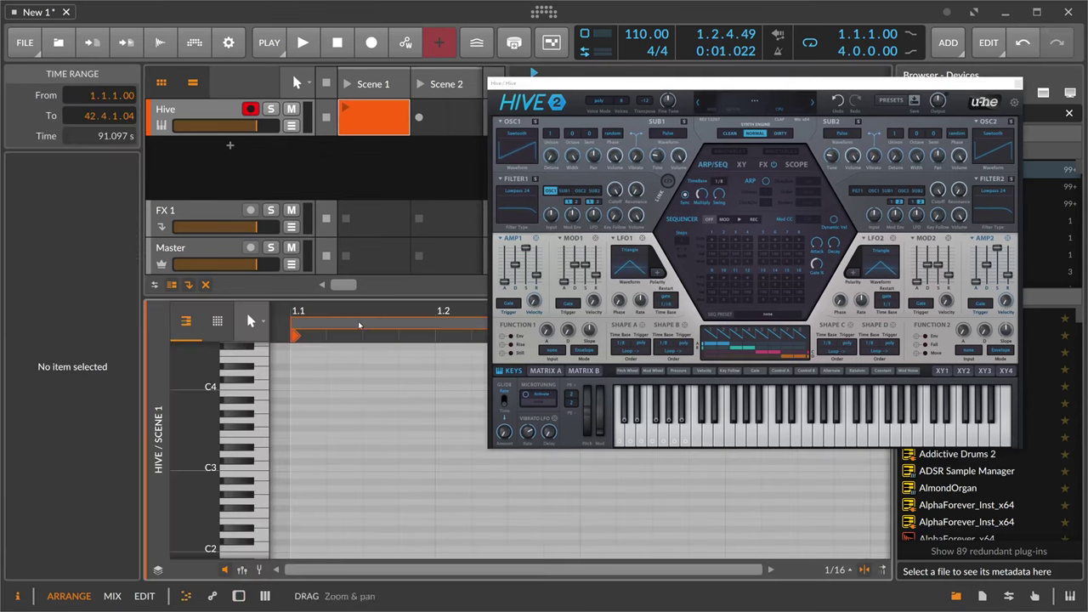
drag(359, 325, 439, 324)
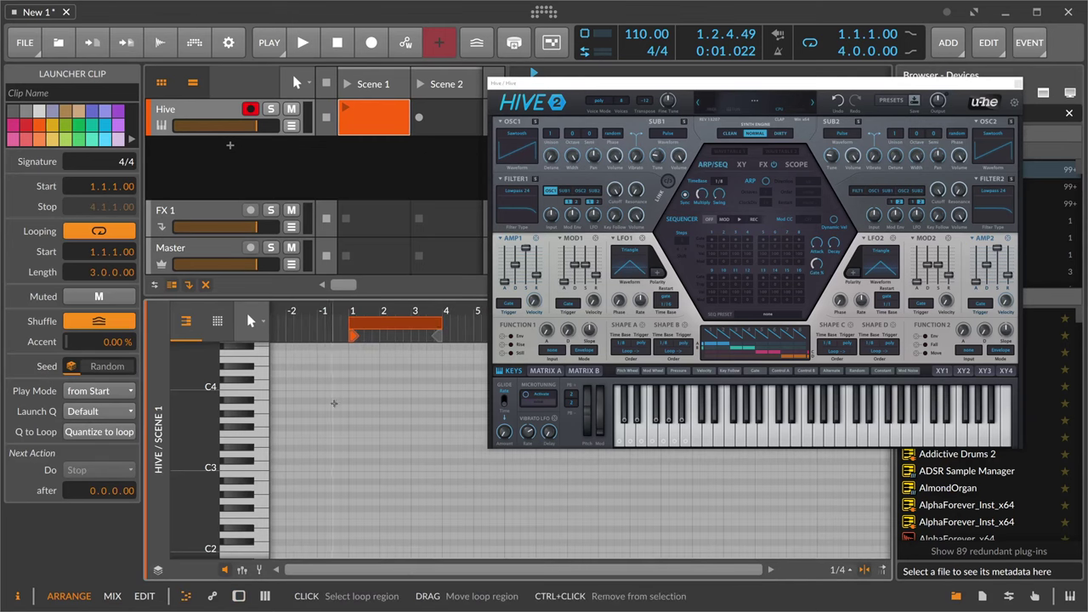
double_click(360, 468)
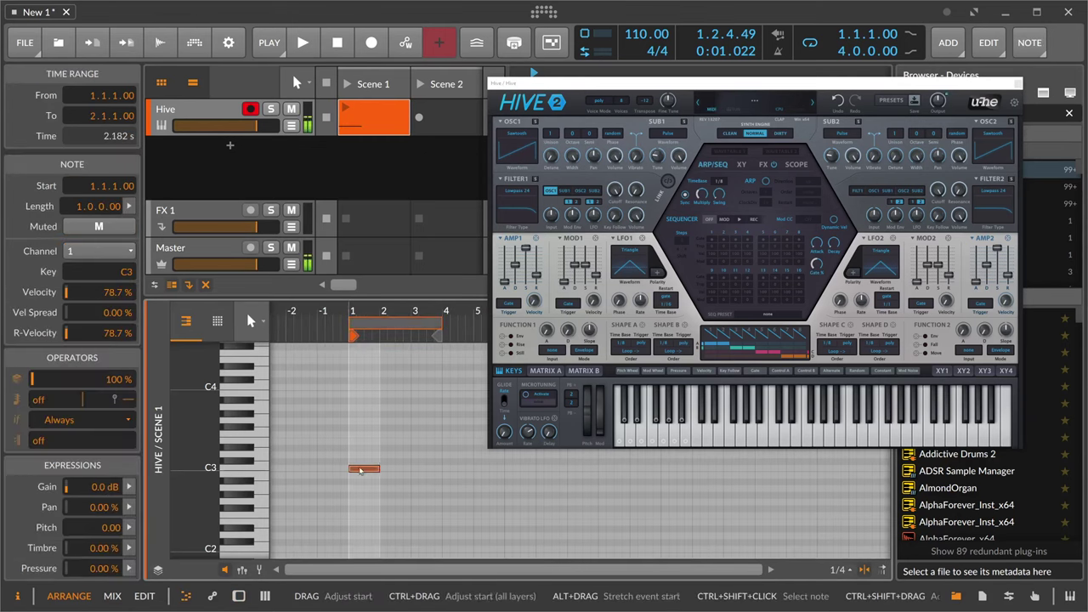
drag(379, 469, 397, 446)
click(388, 427)
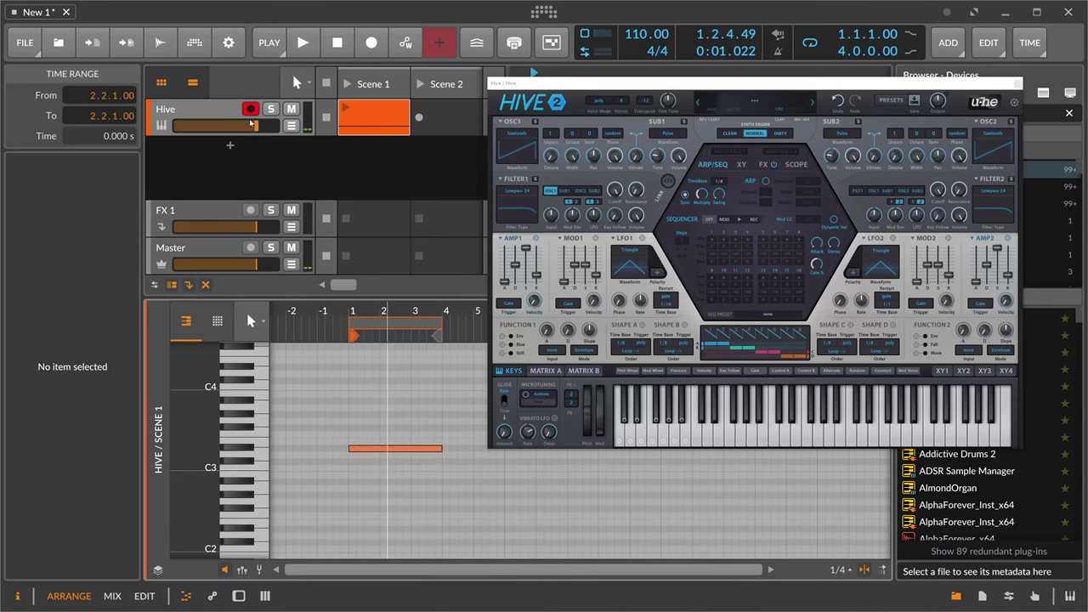
Launch the Scene 1 clip from the device view and set Hive's output to 130 and Filter 1 cutoff to 72.
double_click(223, 114)
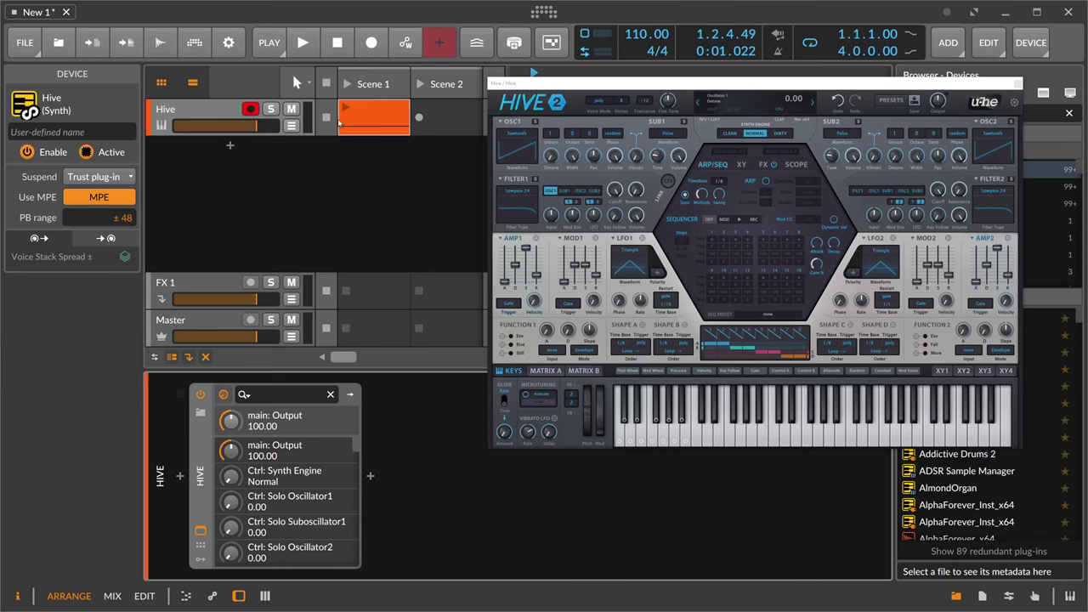
click(345, 109)
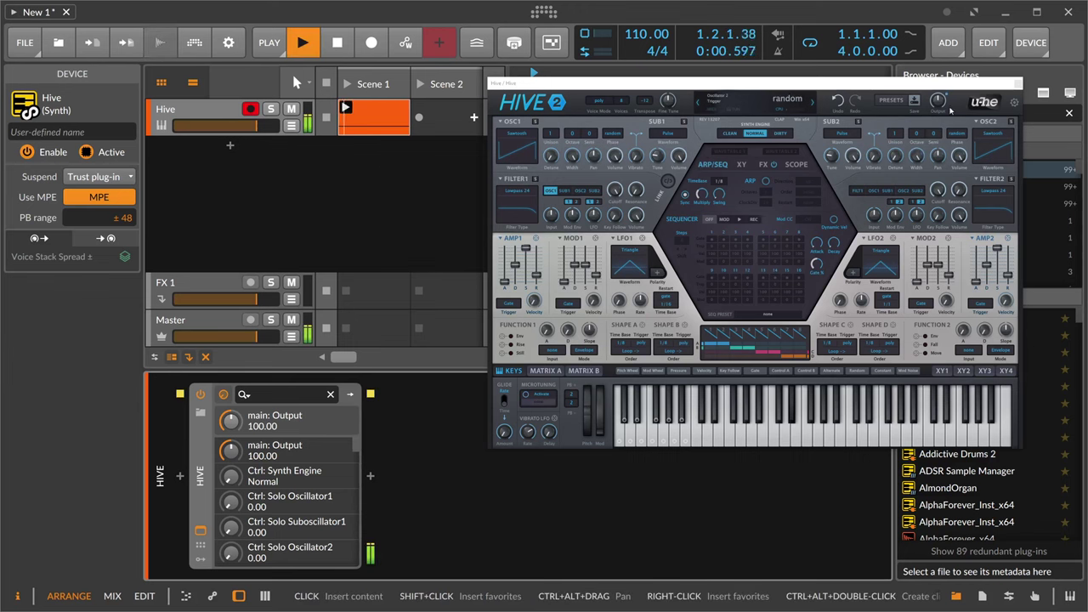
drag(941, 104, 941, 92)
drag(618, 190, 630, 256)
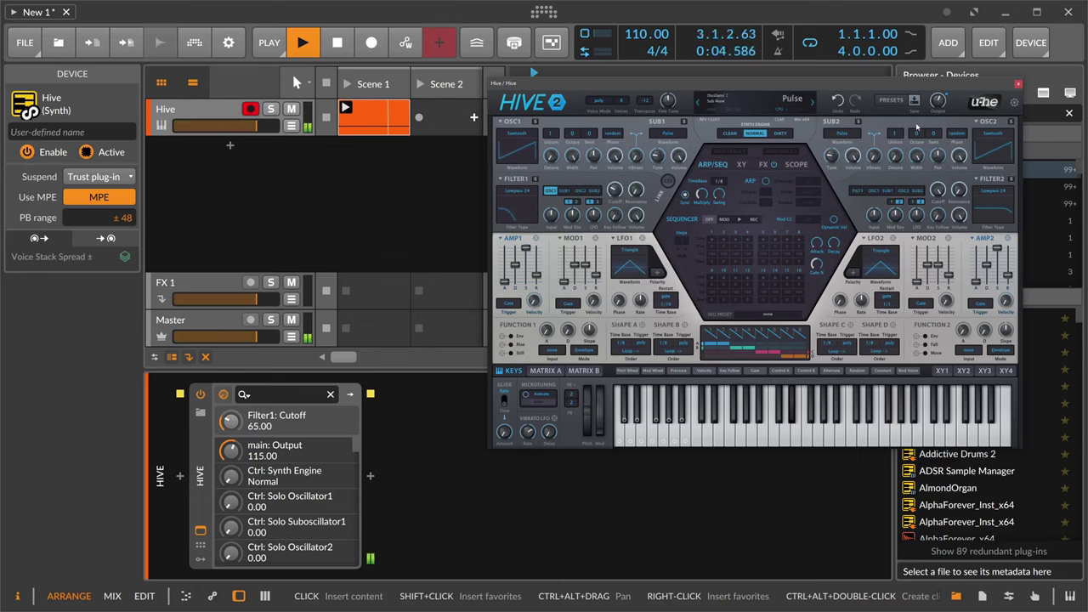
drag(940, 105, 939, 92)
mouse_move(621, 195)
mouse_down()
mouse_move(622, 183)
mouse_move(622, 193)
mouse_up()
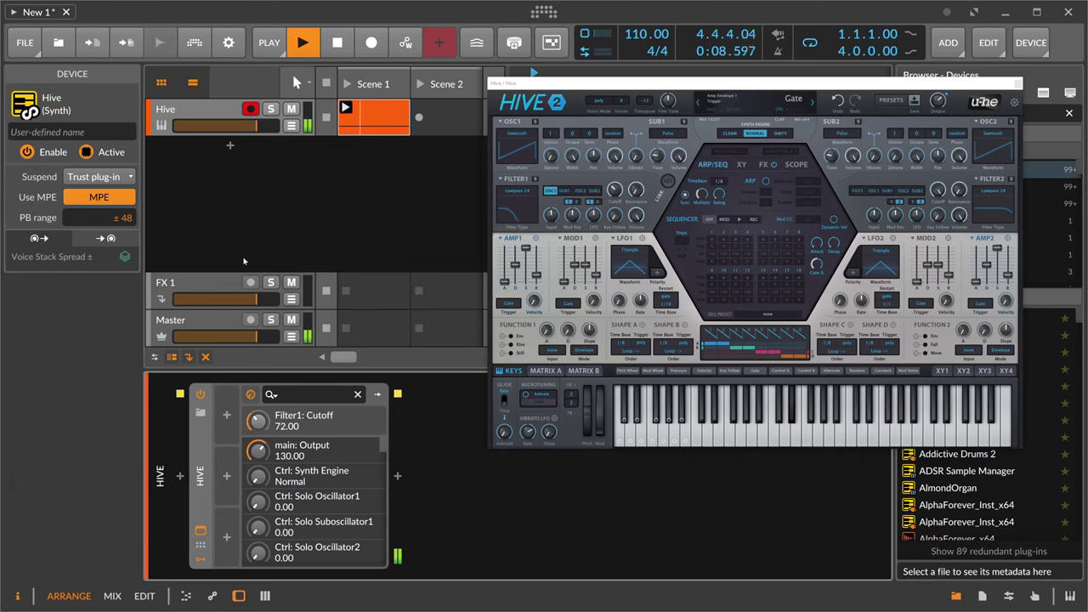
Add a Random modulator to the Hive device's first modulator slot and expand its settings.
click(227, 417)
text(r)
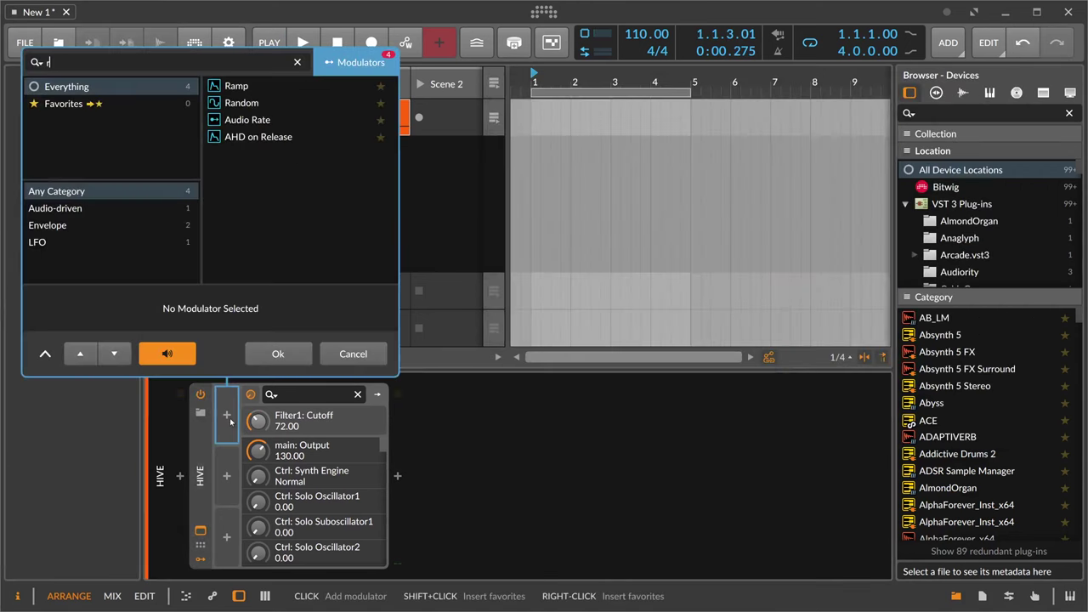
text(a)
key(Down)
key(Down)
key(Return)
click(231, 421)
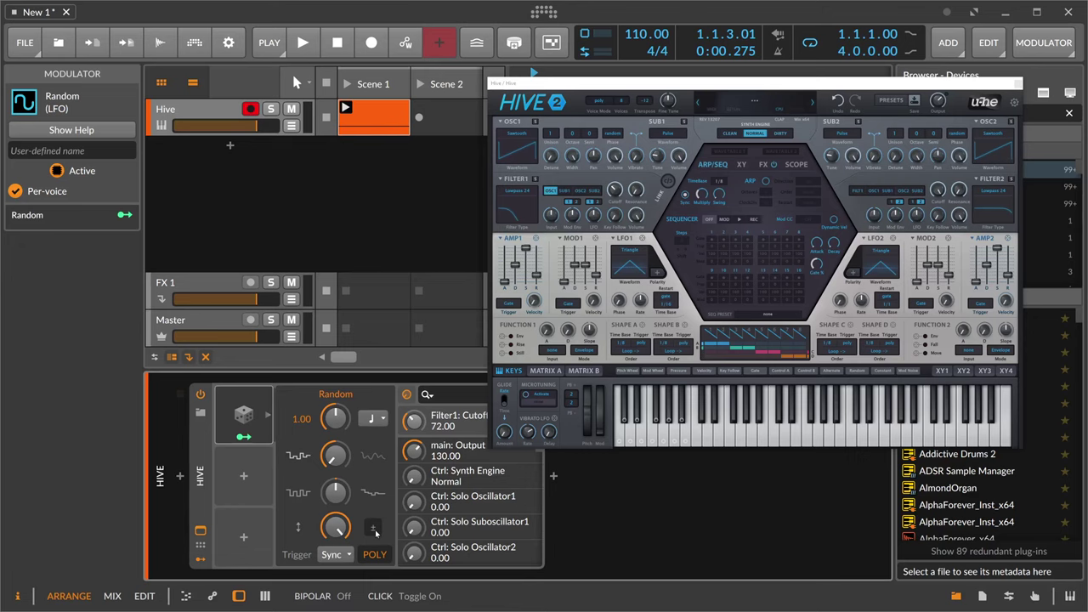
Make the Random modulator bipolar, raise its smoothing to maximum and set its rate unit to eighth notes.
click(374, 530)
drag(341, 456, 340, 425)
drag(341, 455, 340, 374)
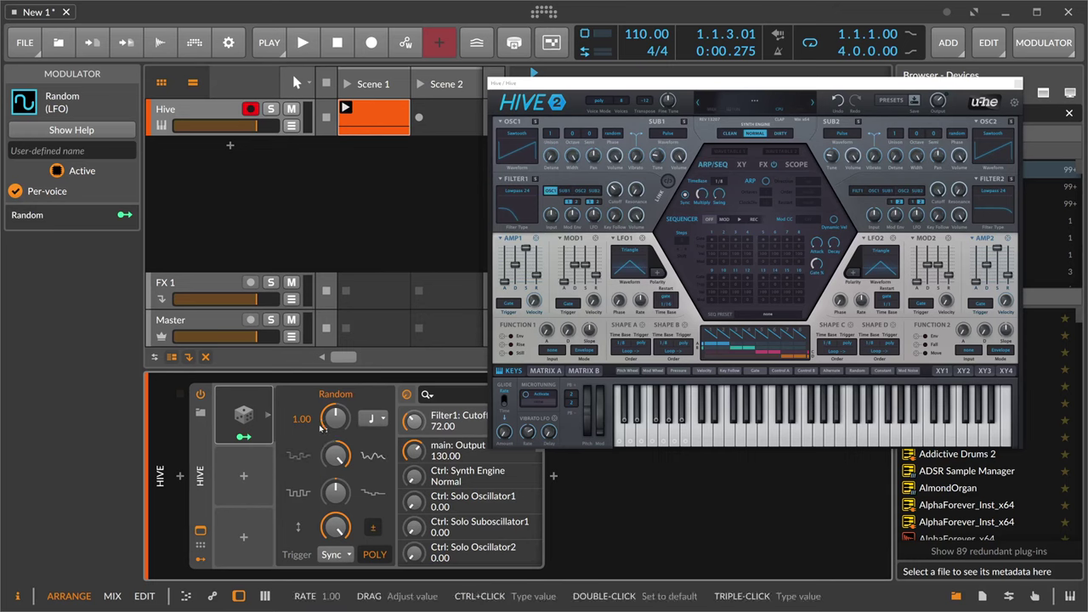
click(371, 419)
click(401, 167)
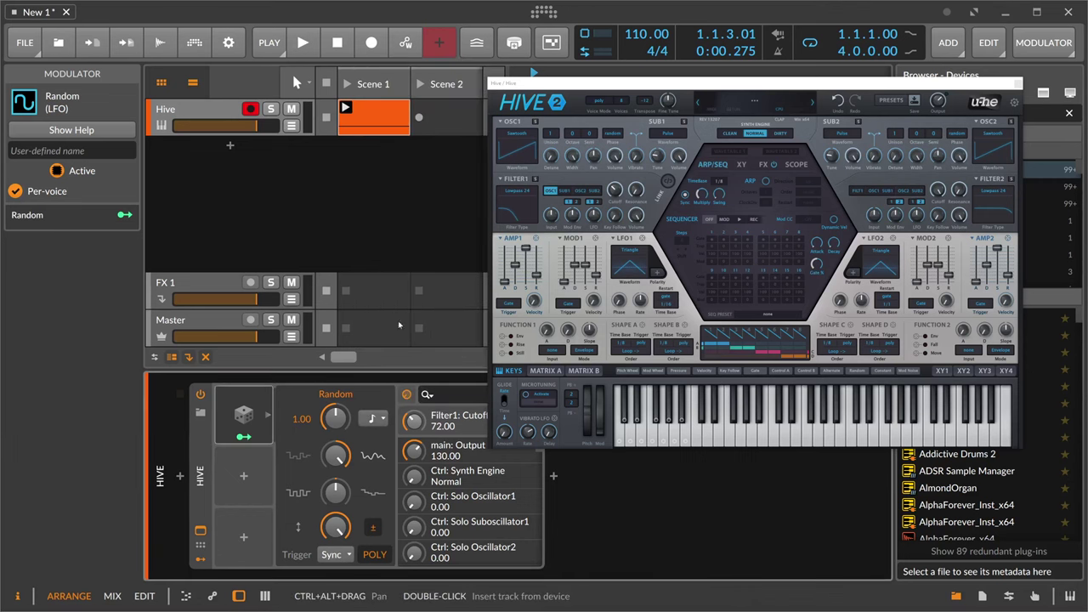
Set Hive's Filter 1 cutoff to 74 and map the Random modulator to it with an amount of 0.200 during playback.
drag(633, 83, 671, 77)
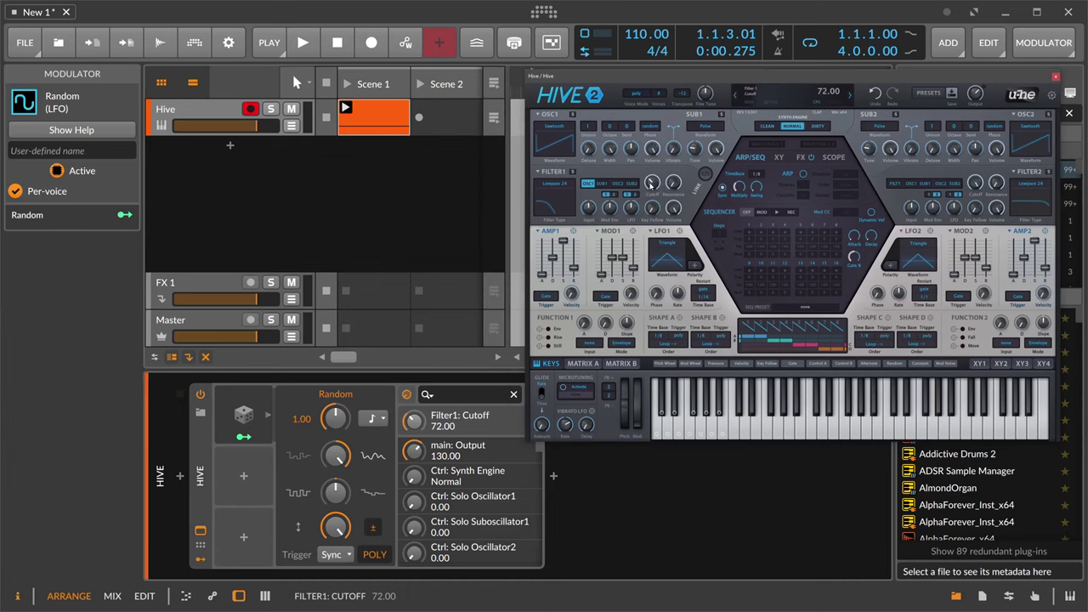
drag(655, 186, 654, 184)
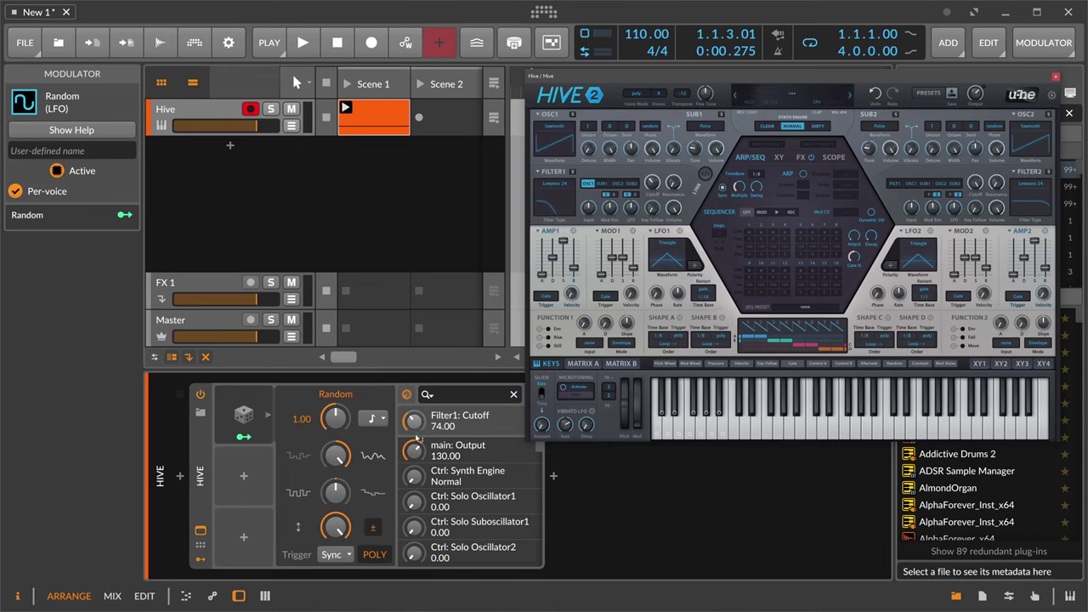
click(244, 436)
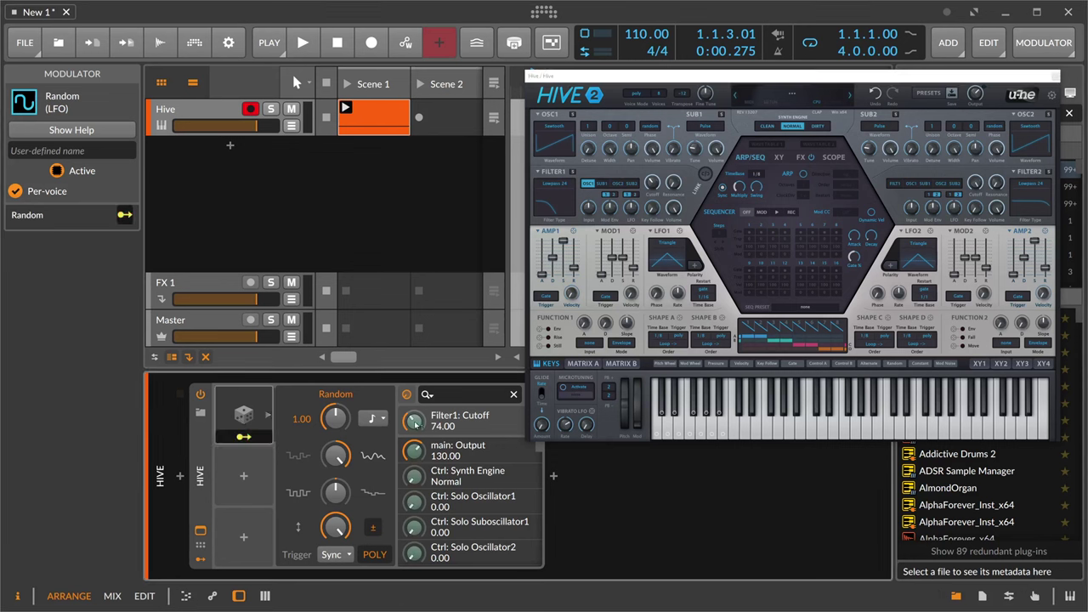
drag(413, 420, 413, 420)
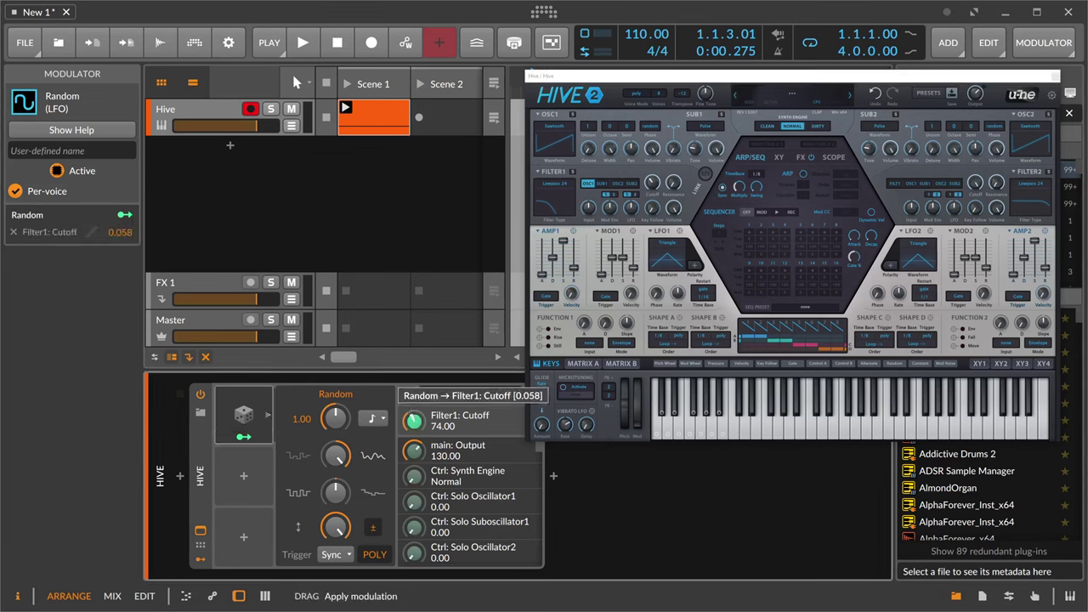
key(space)
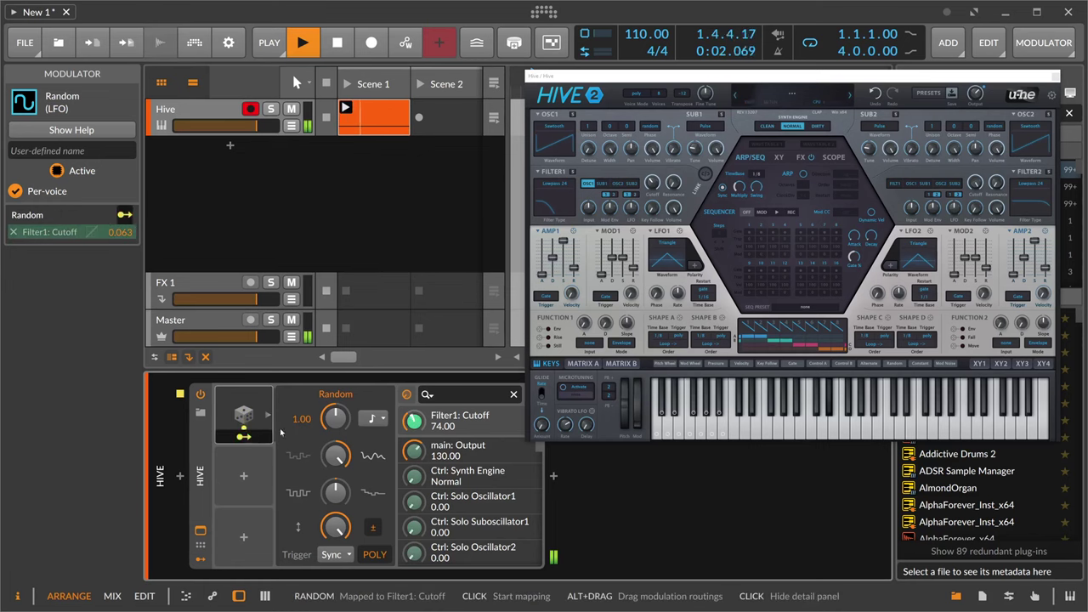
mouse_move(413, 422)
mouse_down()
mouse_move(413, 405)
mouse_move(414, 423)
mouse_up()
click(244, 437)
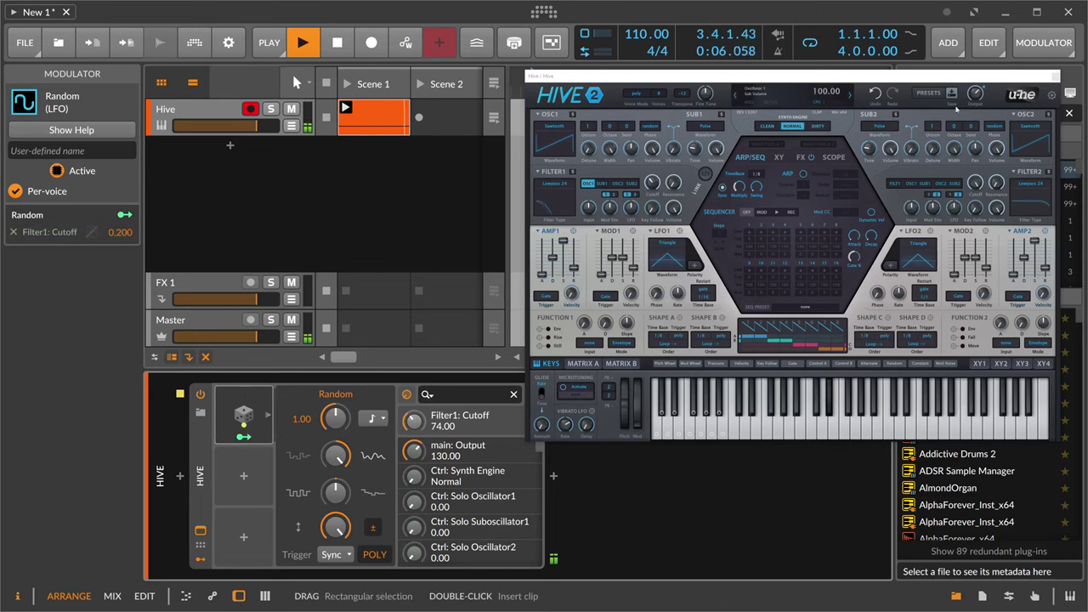
Add a Peak Limiter after Hive, raise its input gain by about 4 dB and audition the clip through it.
click(553, 476)
text(peak)
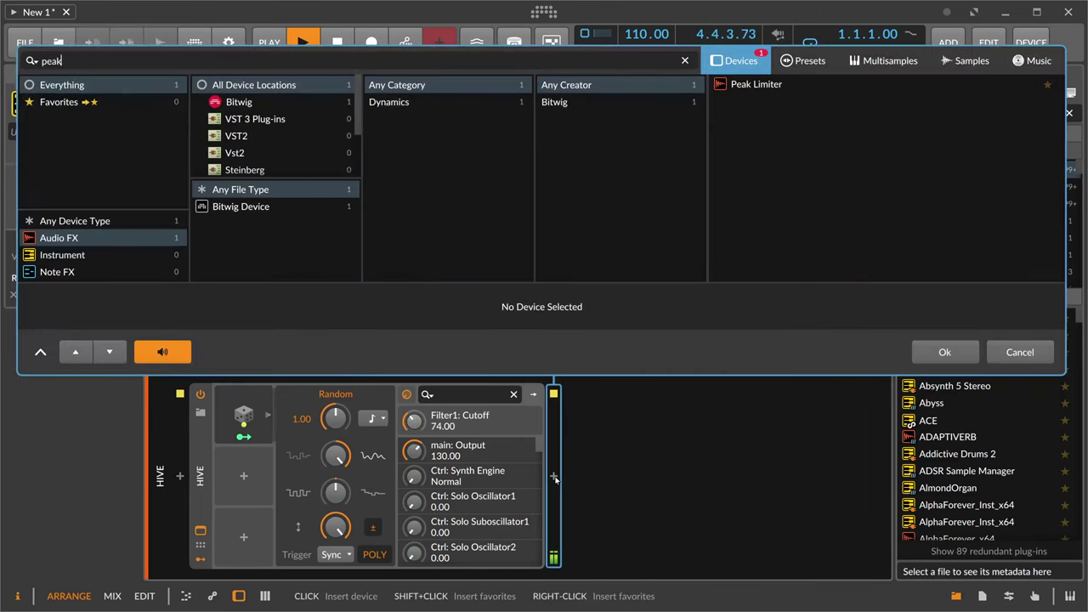
key(Down)
key(Return)
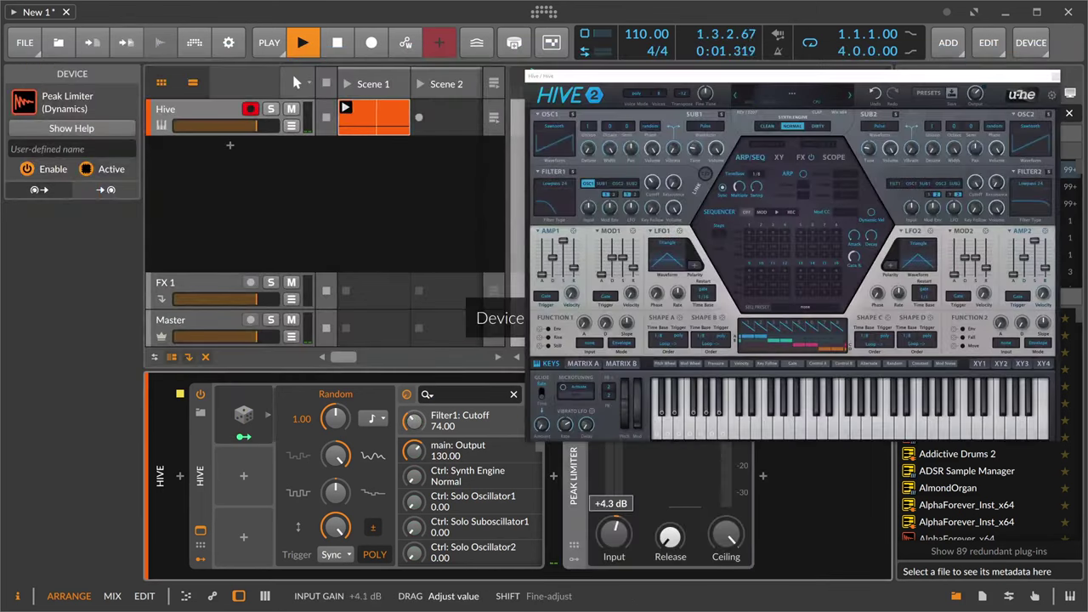
key(space)
key(space)
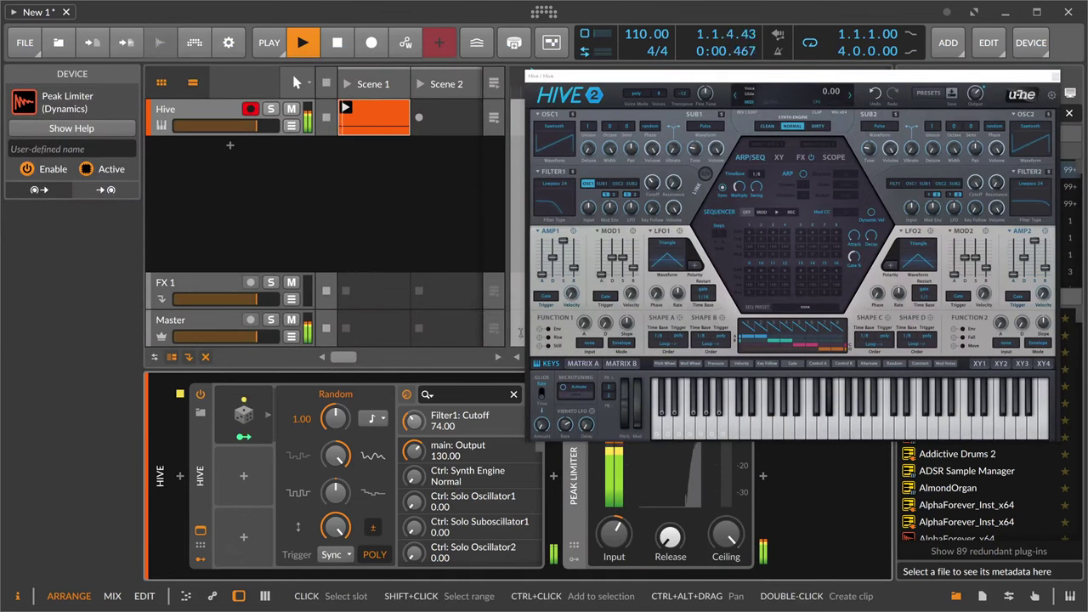
drag(605, 533, 605, 522)
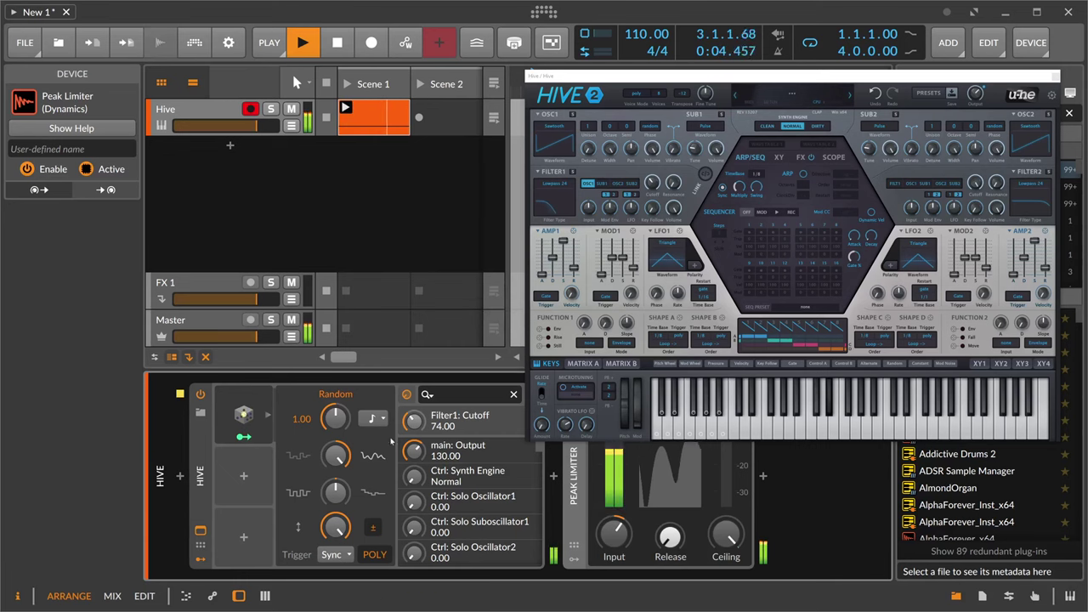
key(space)
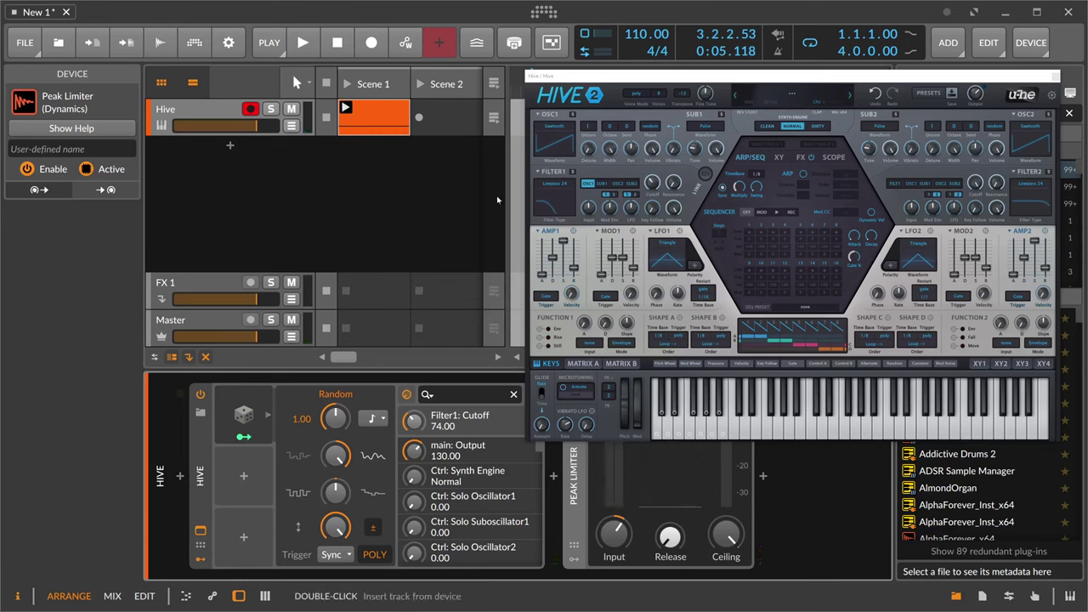
Add full-length G#3, A#3 and D#4 notes to the Scene 1 clip alongside D#3 and select all four notes.
key(e)
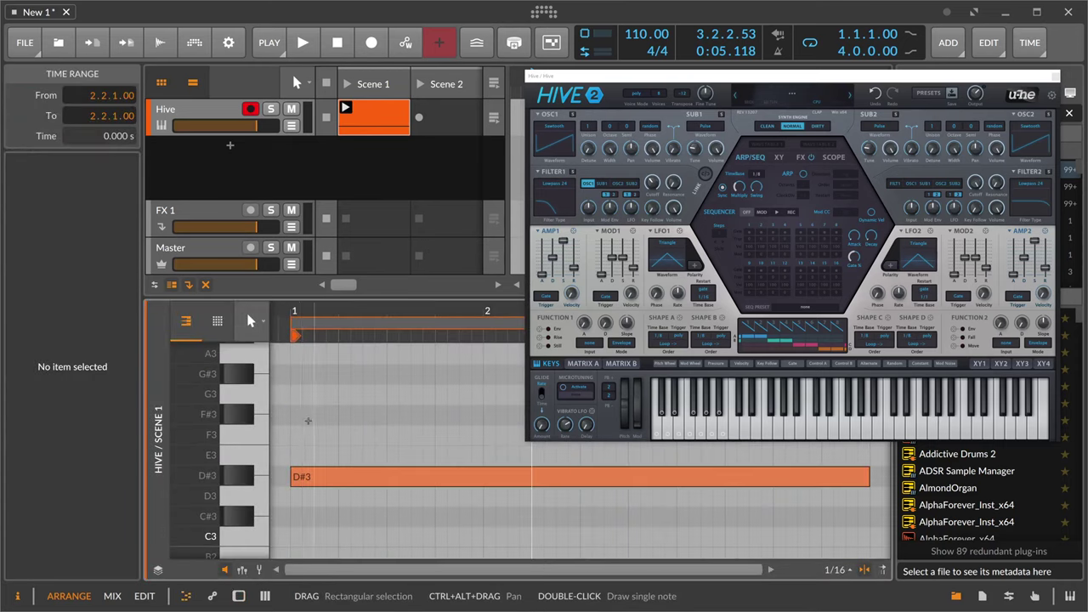
key(ctrl+v)
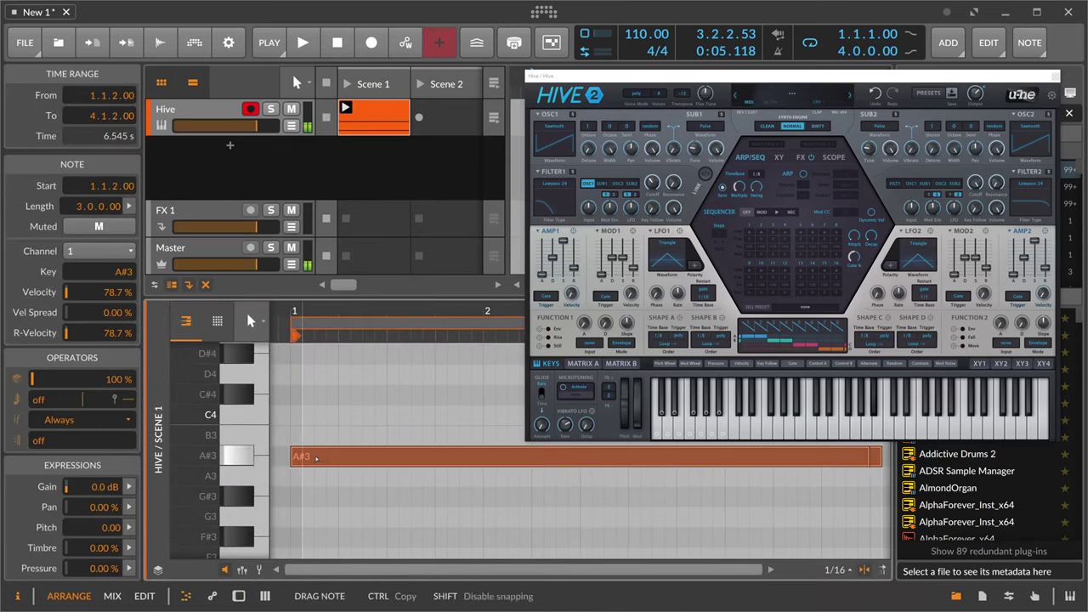
scroll(297, 441, down, 1)
double_click(297, 437)
scroll(298, 434, up, 3)
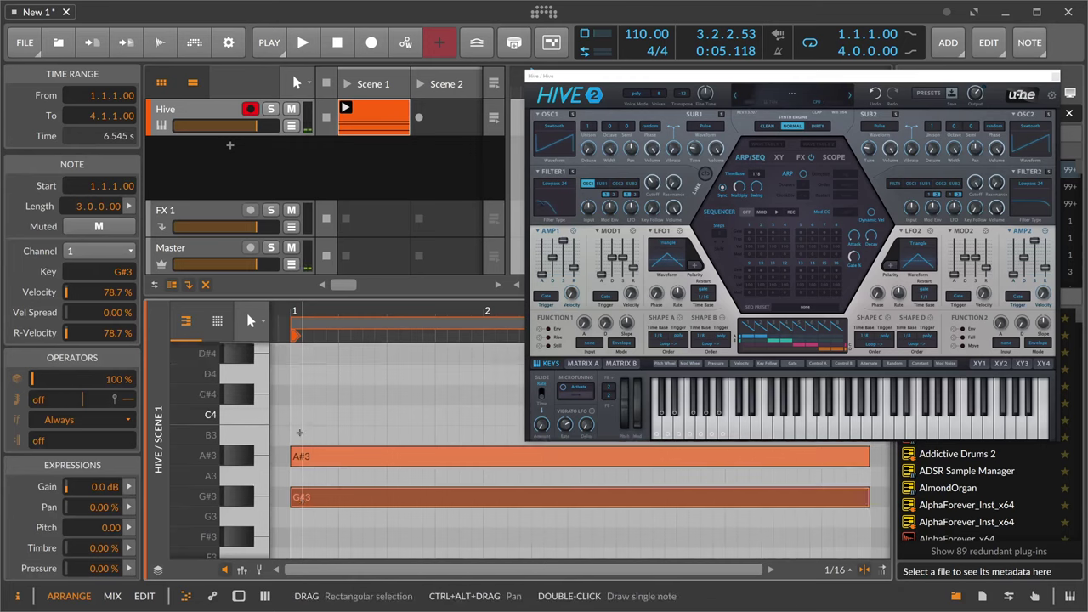
double_click(298, 477)
click(298, 477)
scroll(318, 451, down, 3)
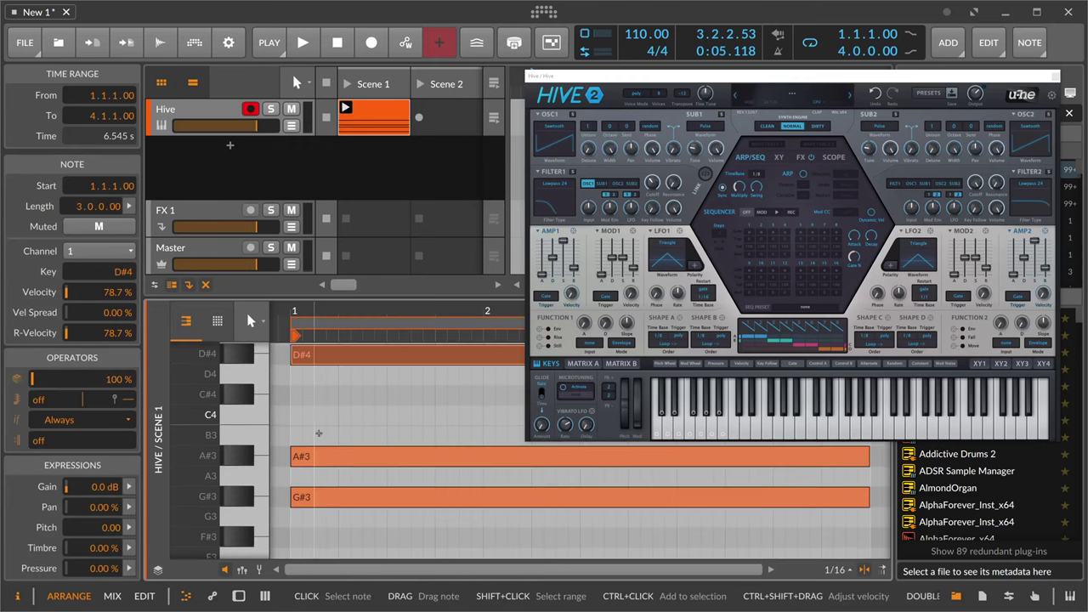
scroll(319, 434, down, 3)
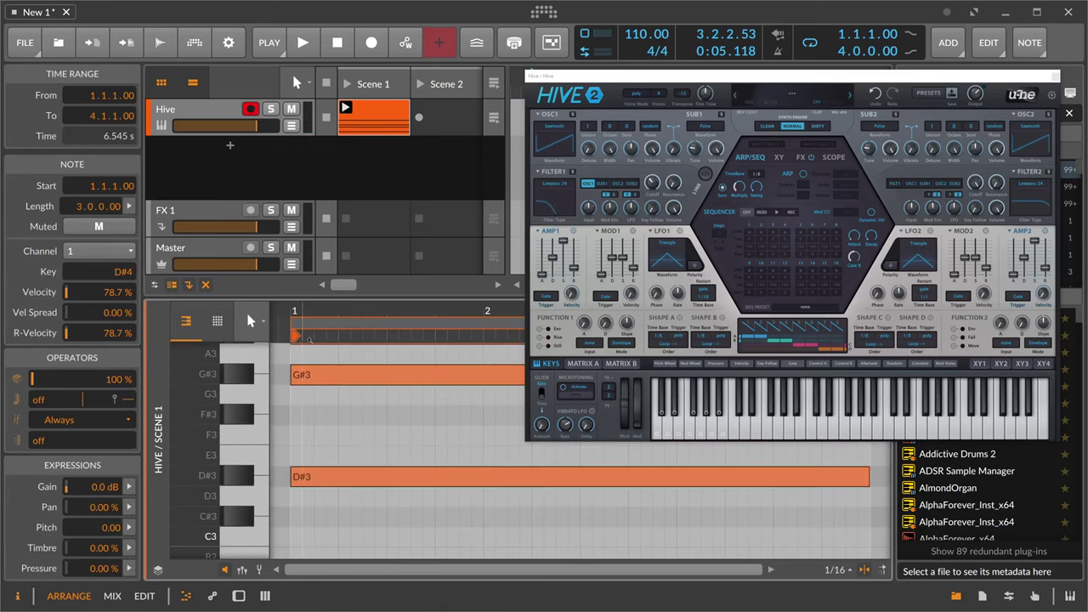
drag(302, 334, 302, 314)
drag(207, 369, 279, 423)
drag(352, 364, 339, 501)
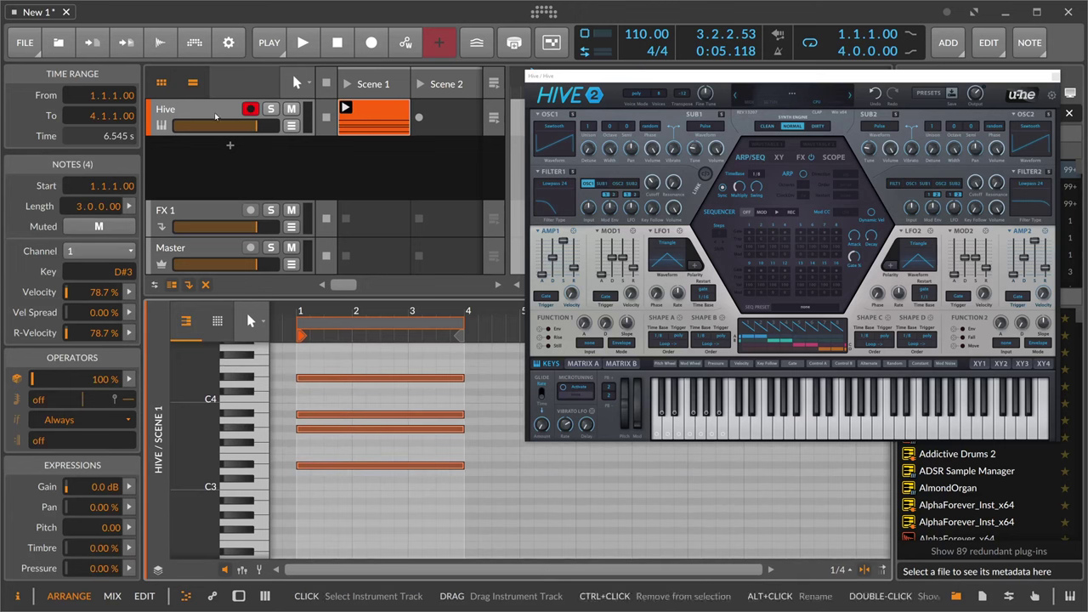
Play the clip from the device view and lower the Random modulator's amount to about 34%.
key(d)
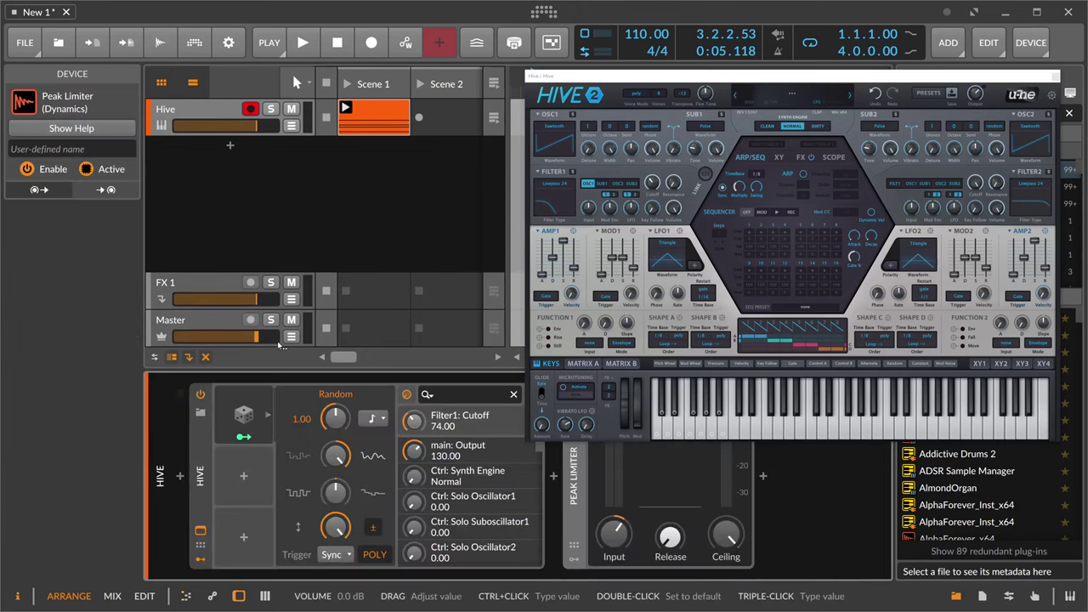
key(space)
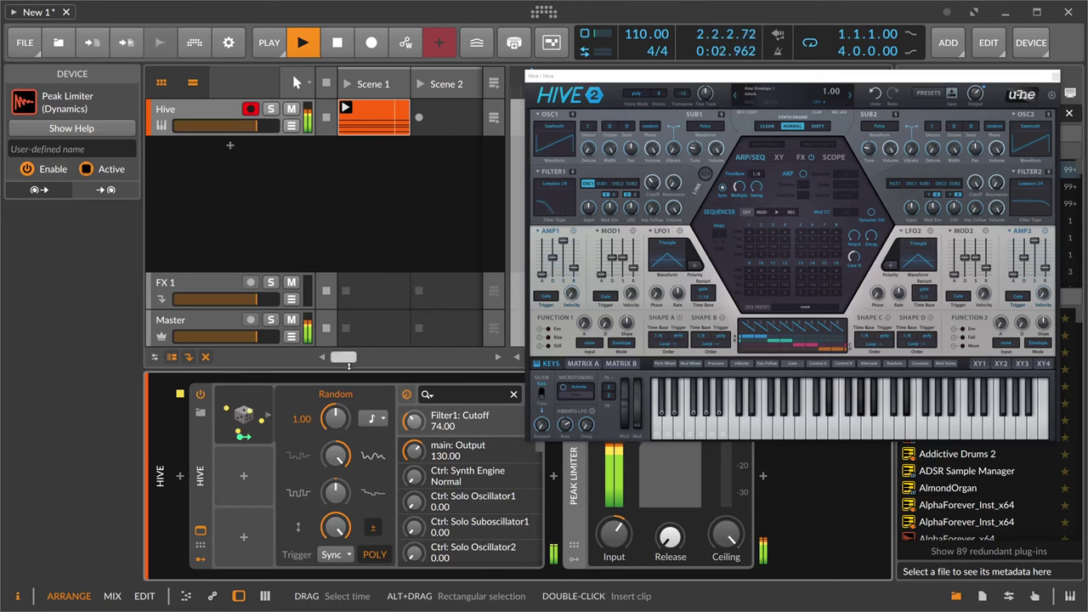
drag(335, 527, 335, 571)
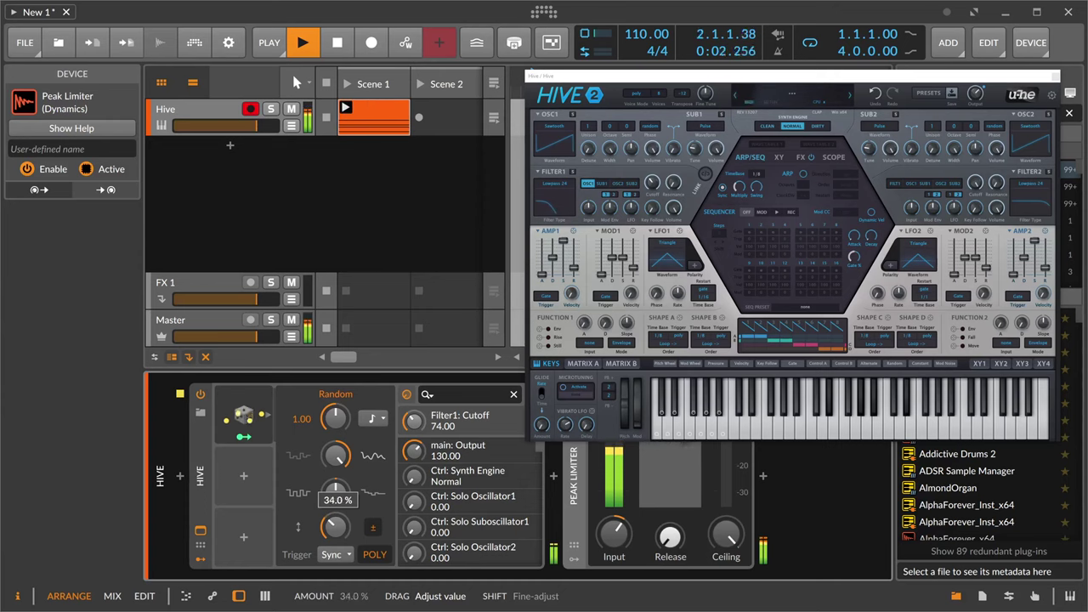
drag(340, 536, 340, 534)
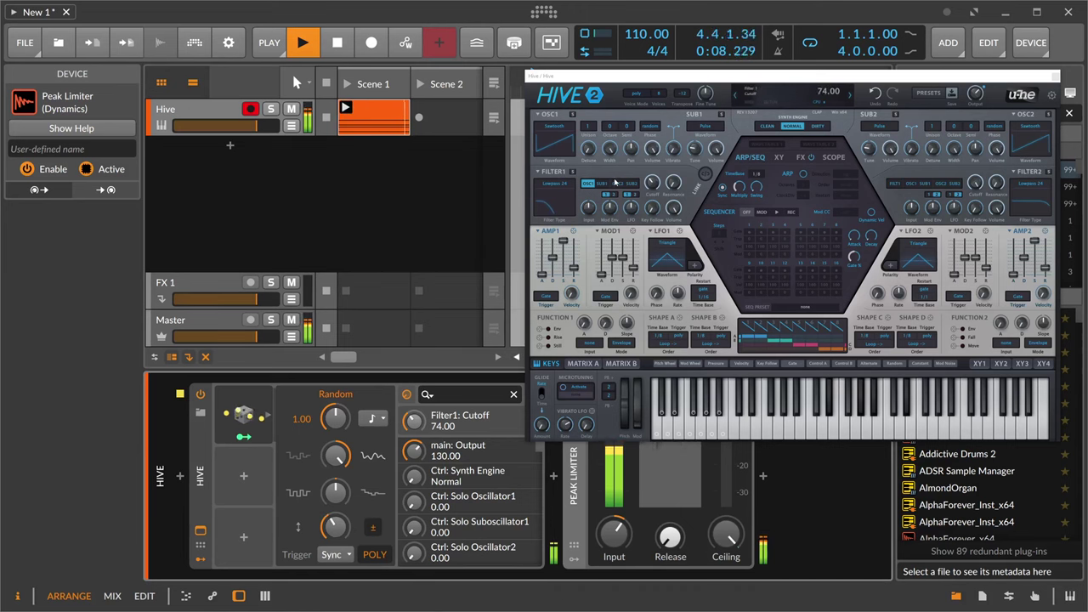
key(space)
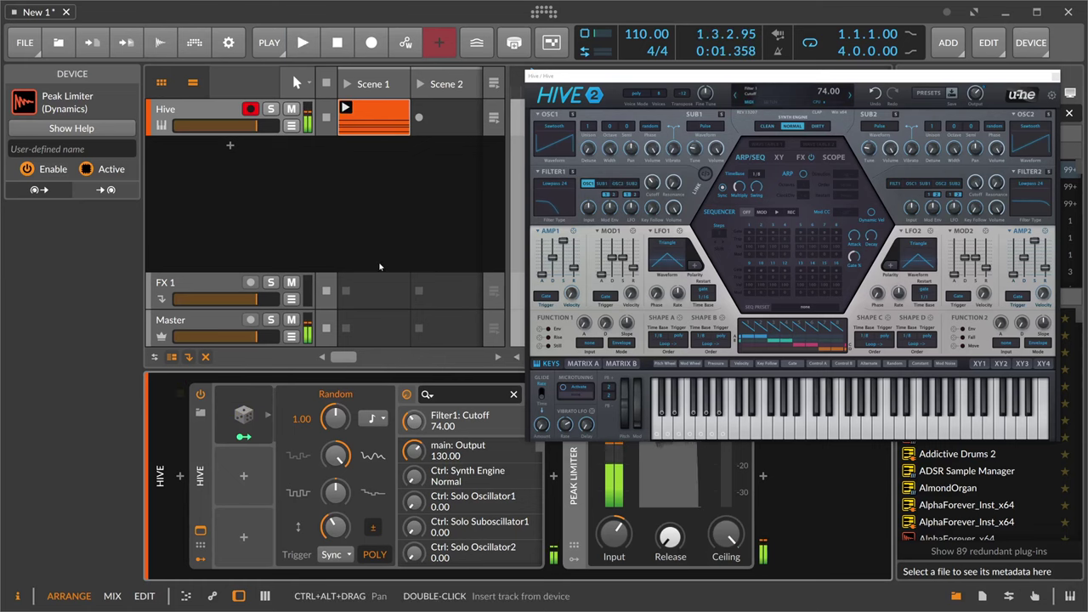
Duplicate the Random modulator into Hive's second modulator slot and map the copy to Osc1 Pan with an amount of 0.485.
drag(244, 415, 246, 467)
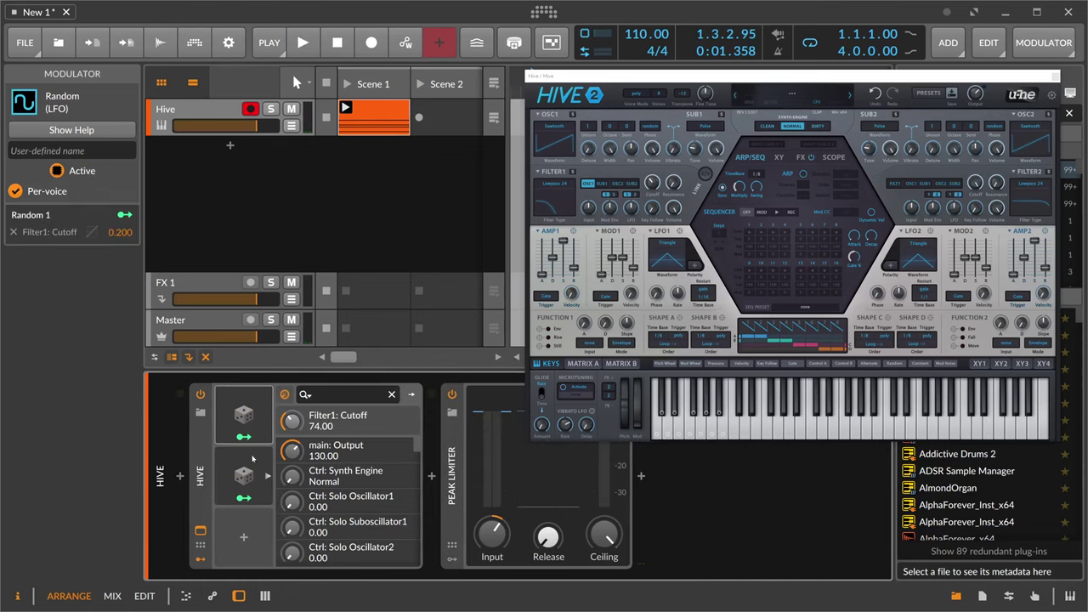
click(245, 472)
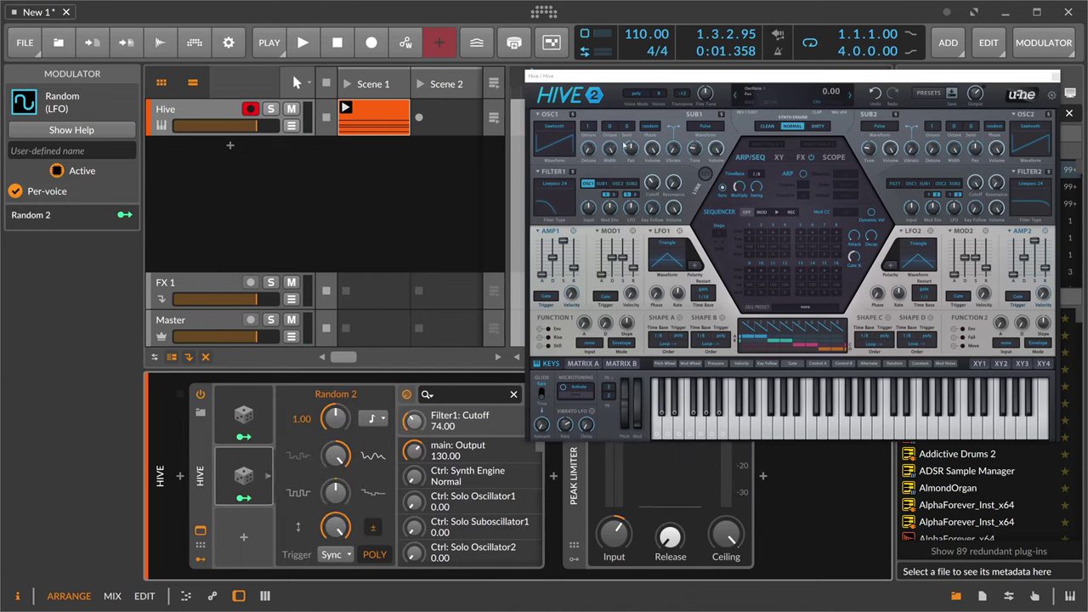
drag(632, 148, 634, 164)
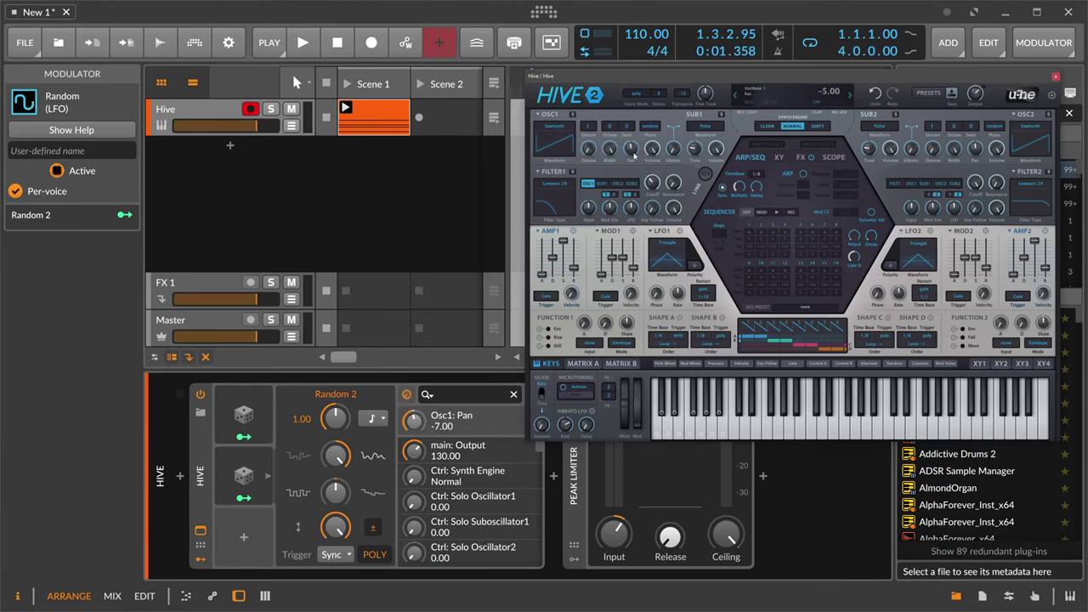
click(245, 498)
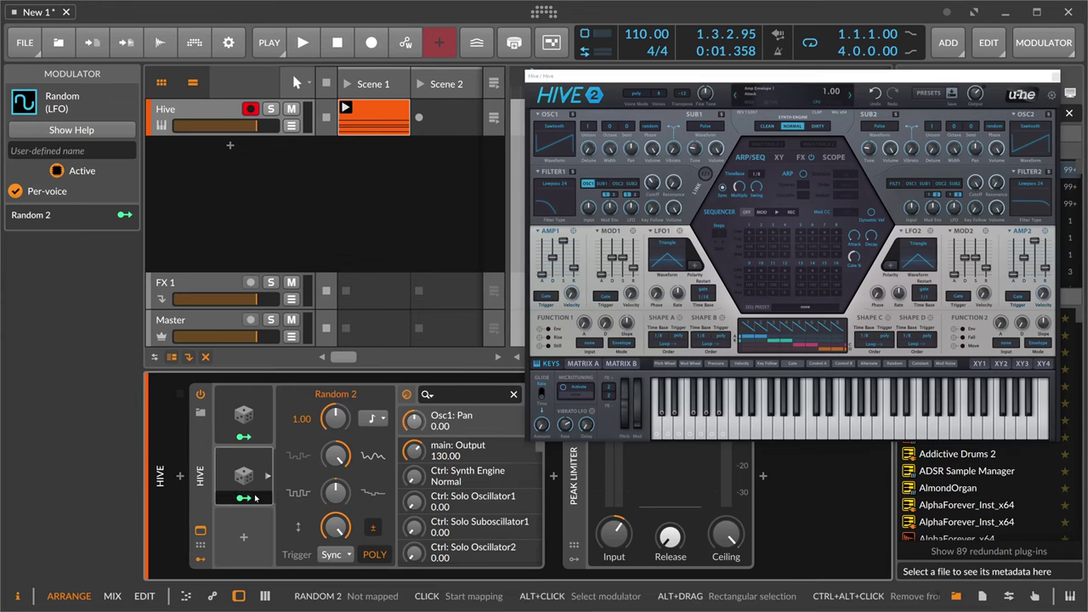
drag(415, 424, 413, 394)
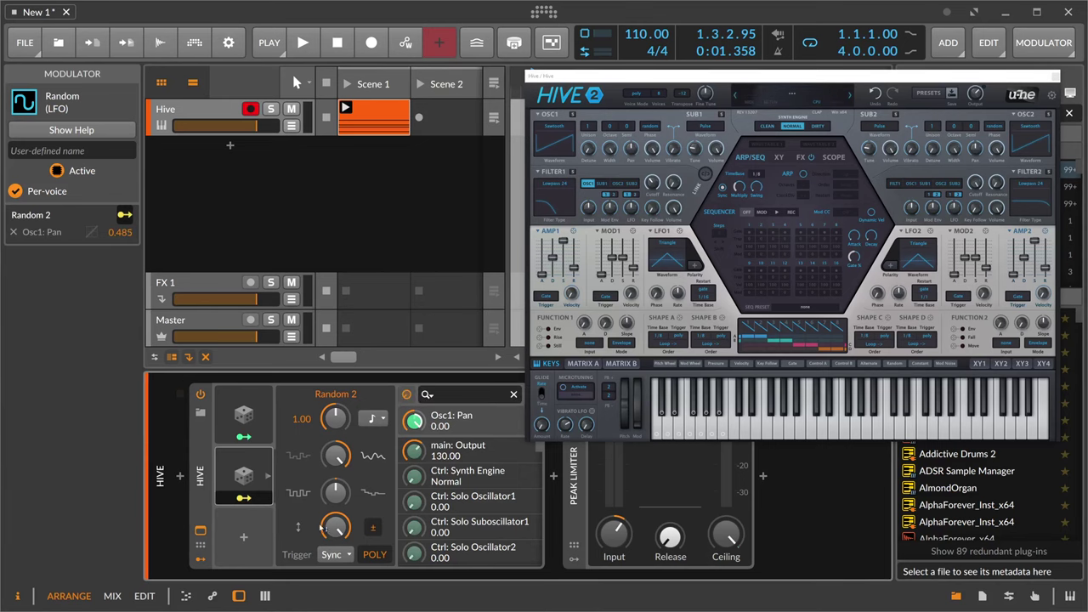
Set Random 2's trigger mode to Note and its rate unit to Hold (rate of zero).
click(334, 555)
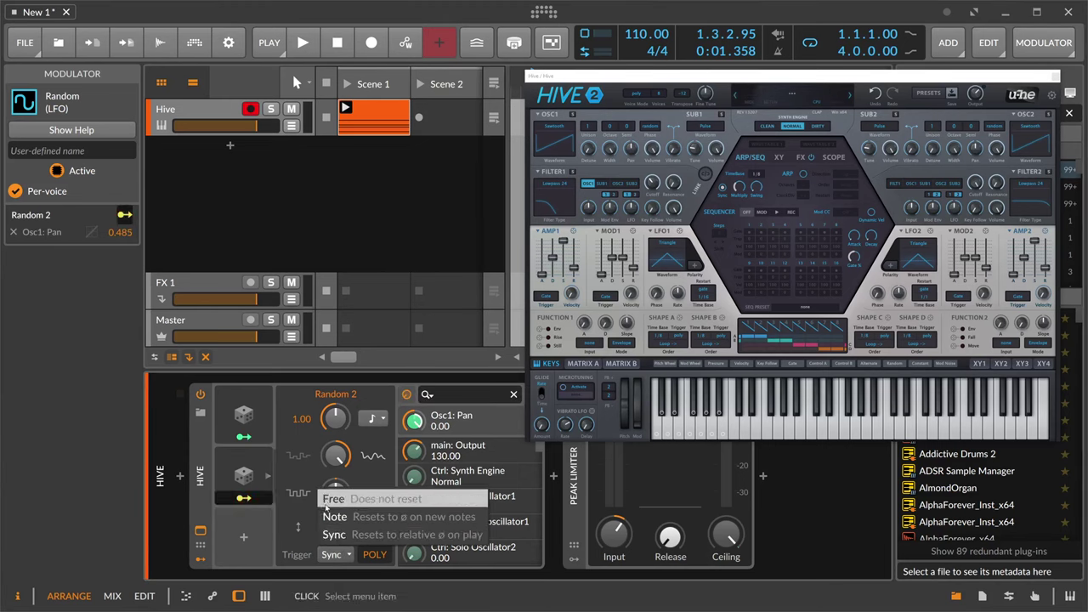
click(334, 516)
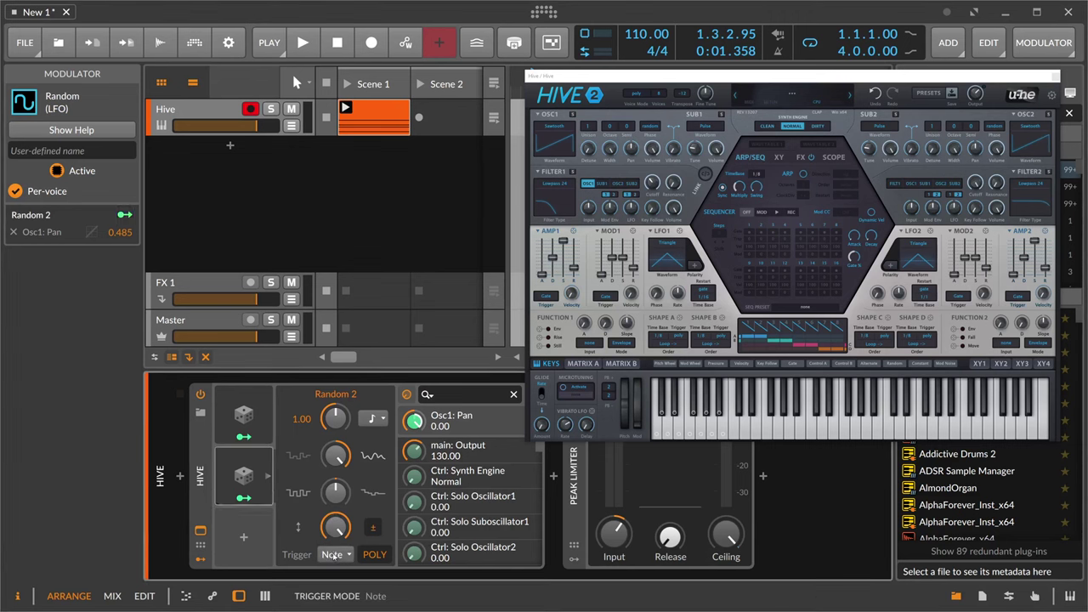
click(374, 418)
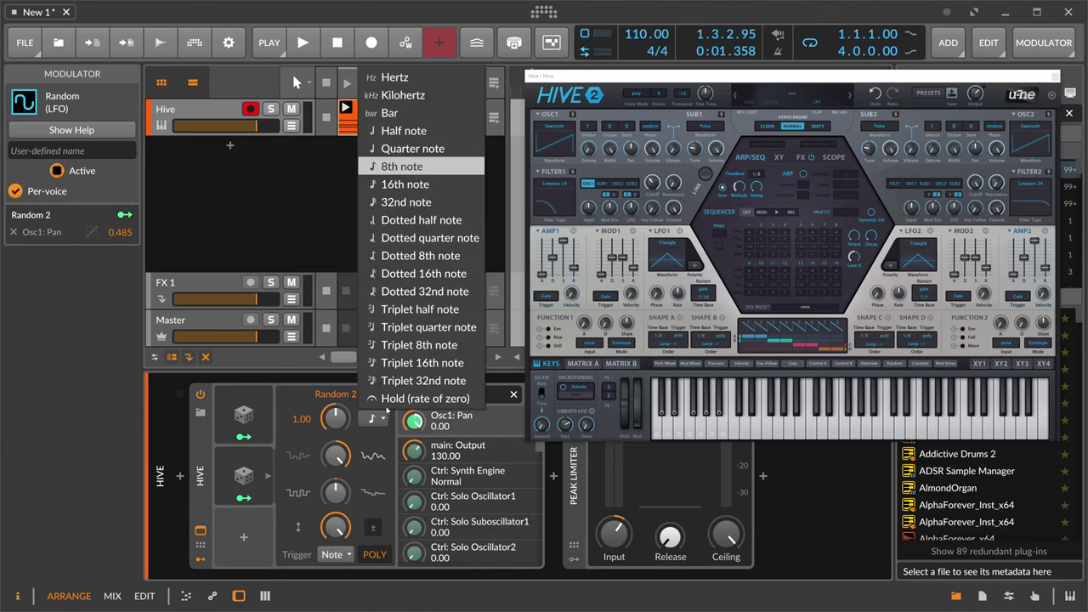
click(405, 399)
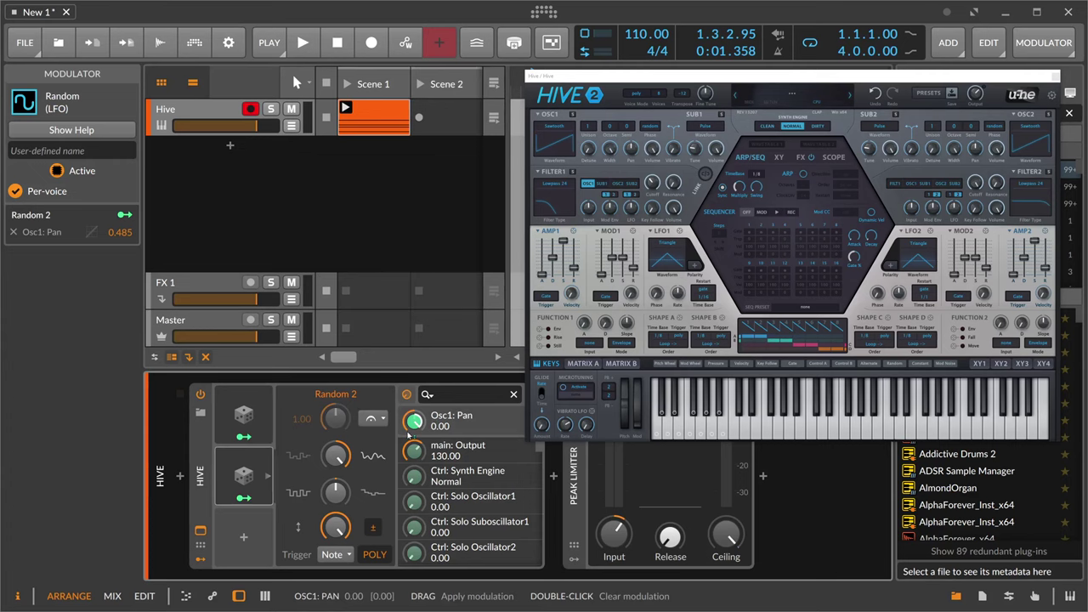
mouse_move(409, 434)
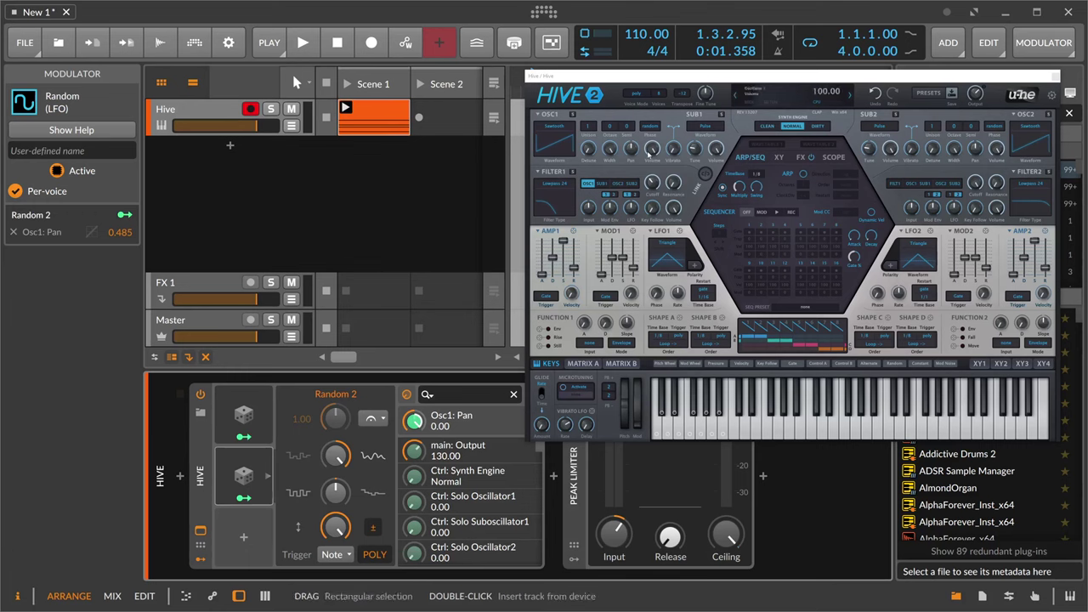
Set Random 2's smoothing to 0.00% and restart playback several times to audition the per-voice panning.
key(space)
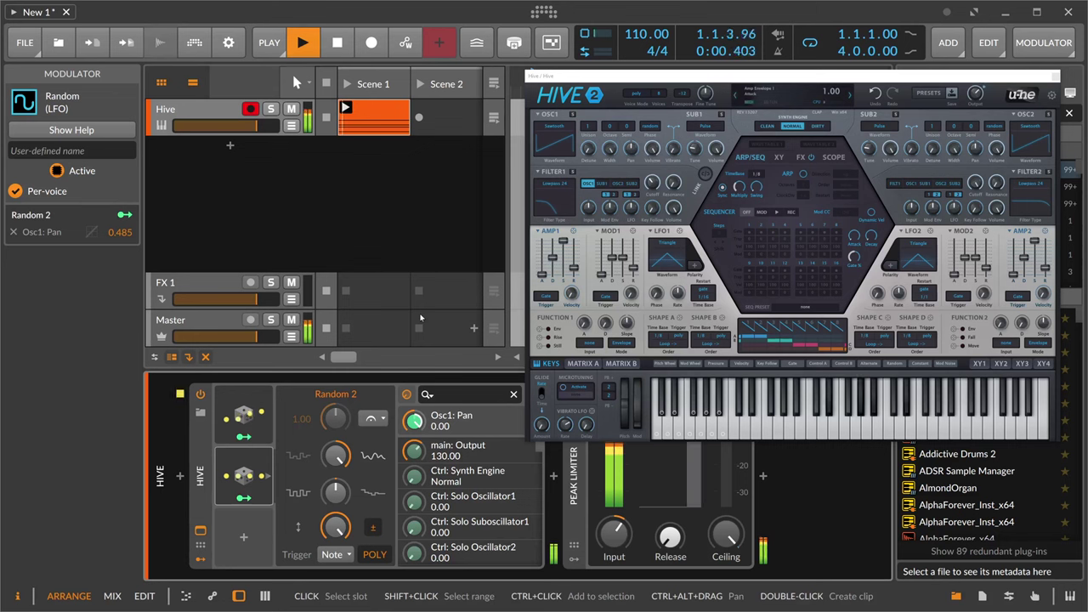
key(space)
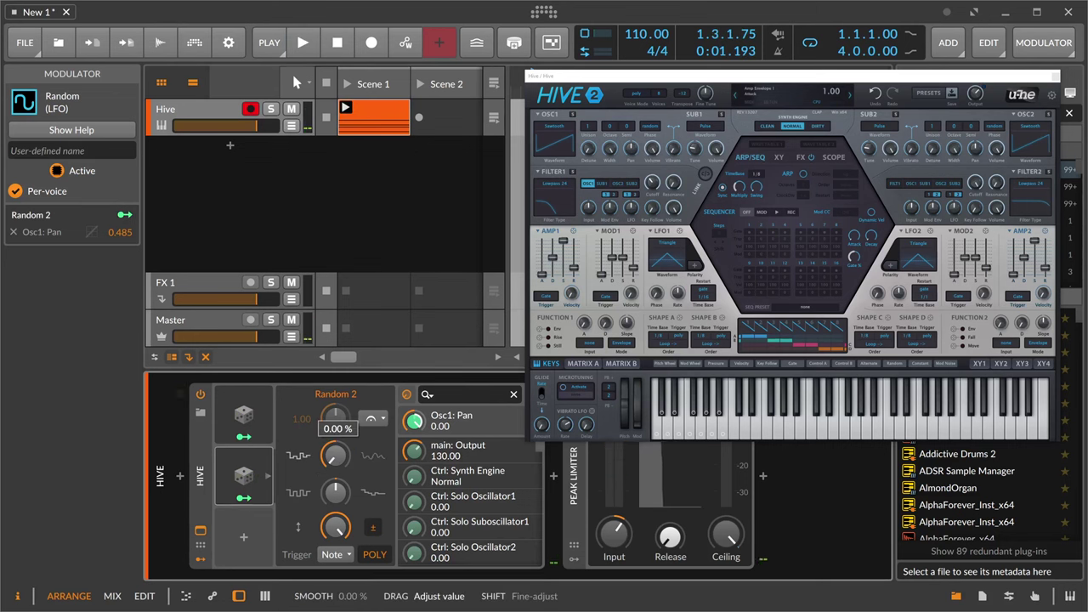
key(space)
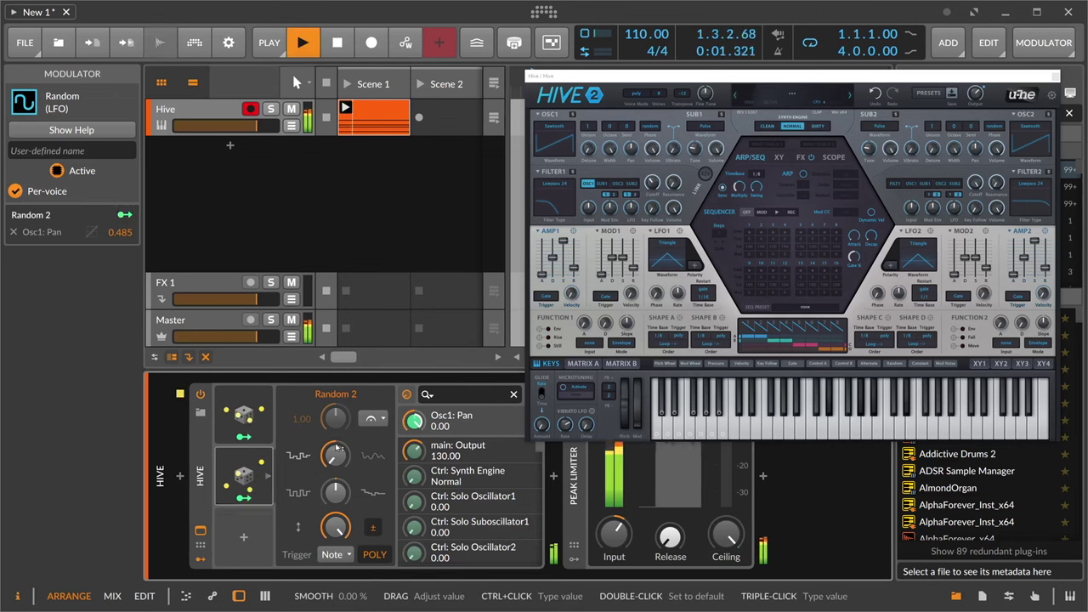
key(space)
key(space)
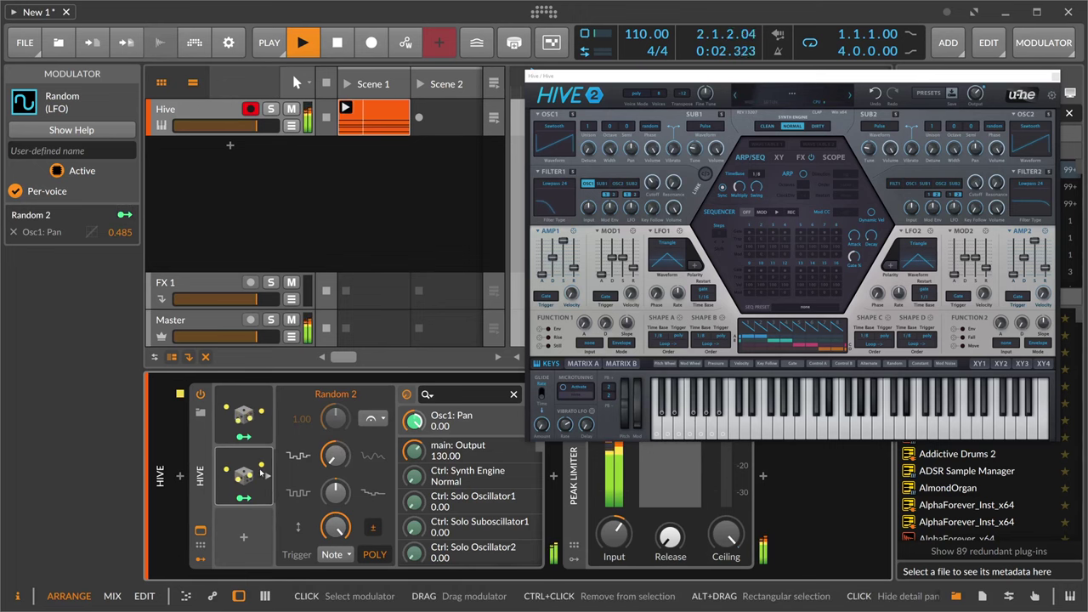
key(space)
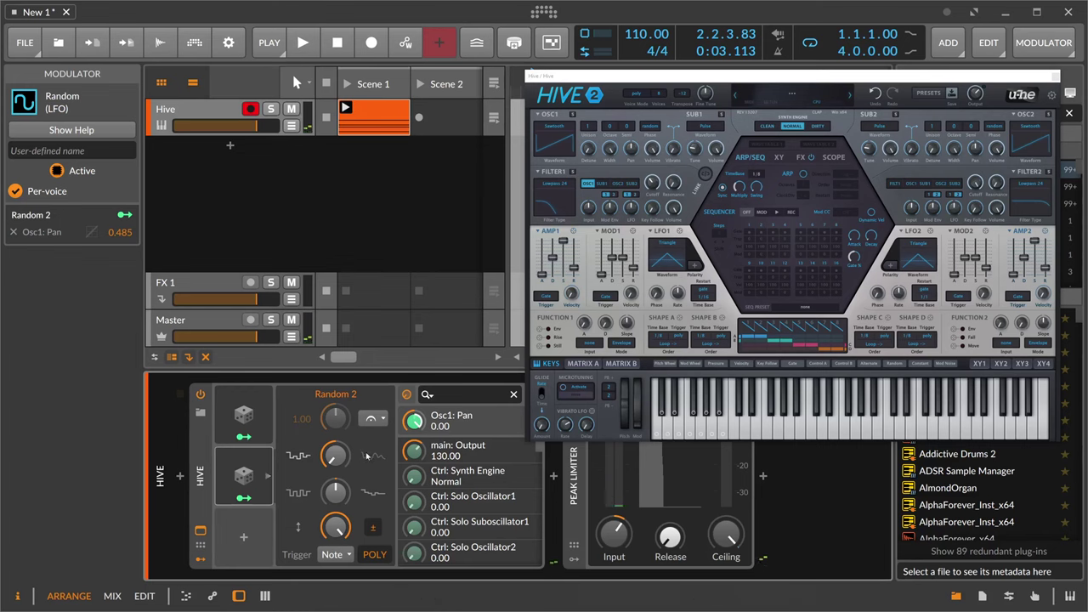
key(space)
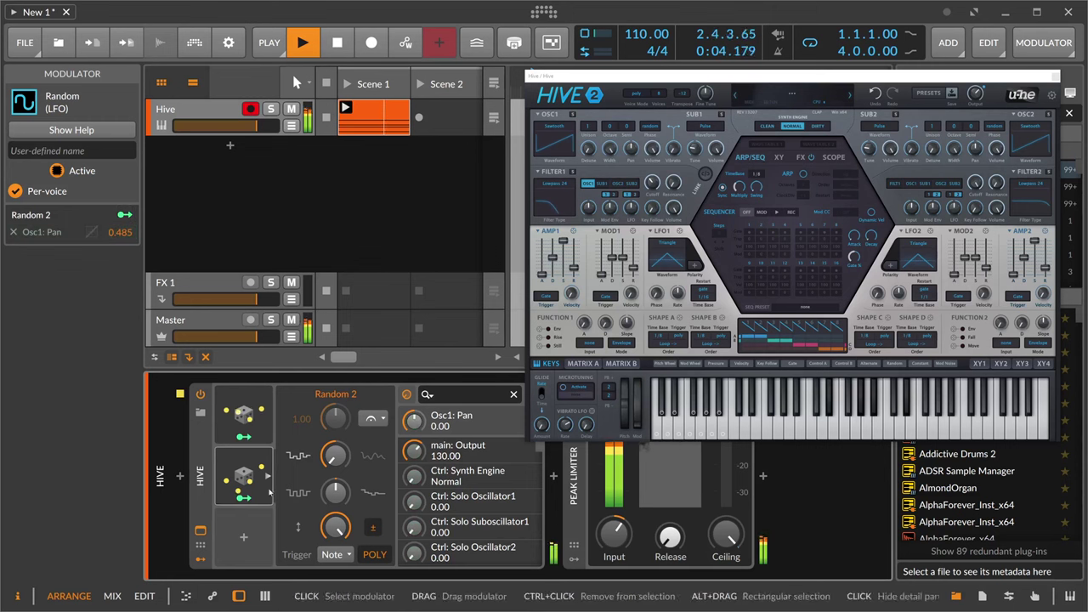
key(space)
Set Random 2's rate to 4.00 bars and raise its smoothing to maximum.
click(374, 419)
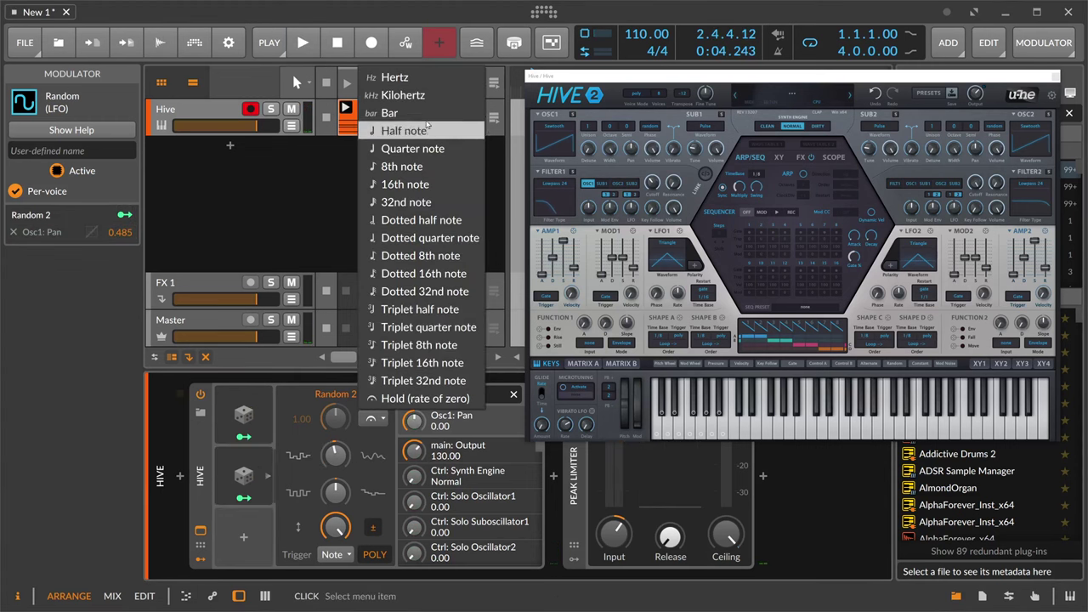
click(389, 113)
click(335, 416)
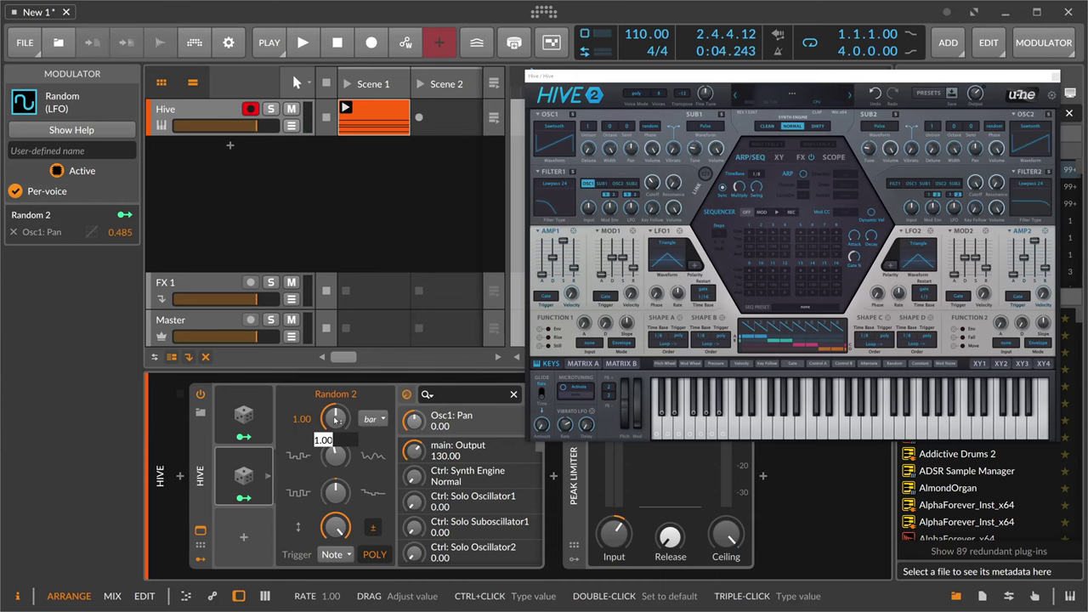
drag(335, 419, 337, 397)
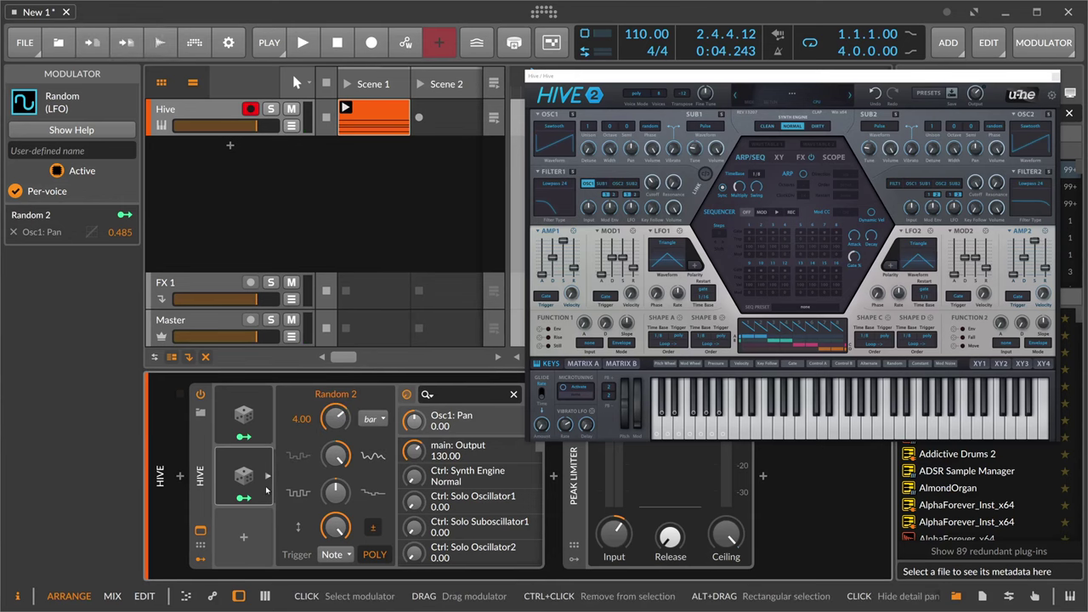
Set Random 2's rate to 1.00 bar and its trigger mode to Free while auditioning the clip.
key(space)
click(372, 419)
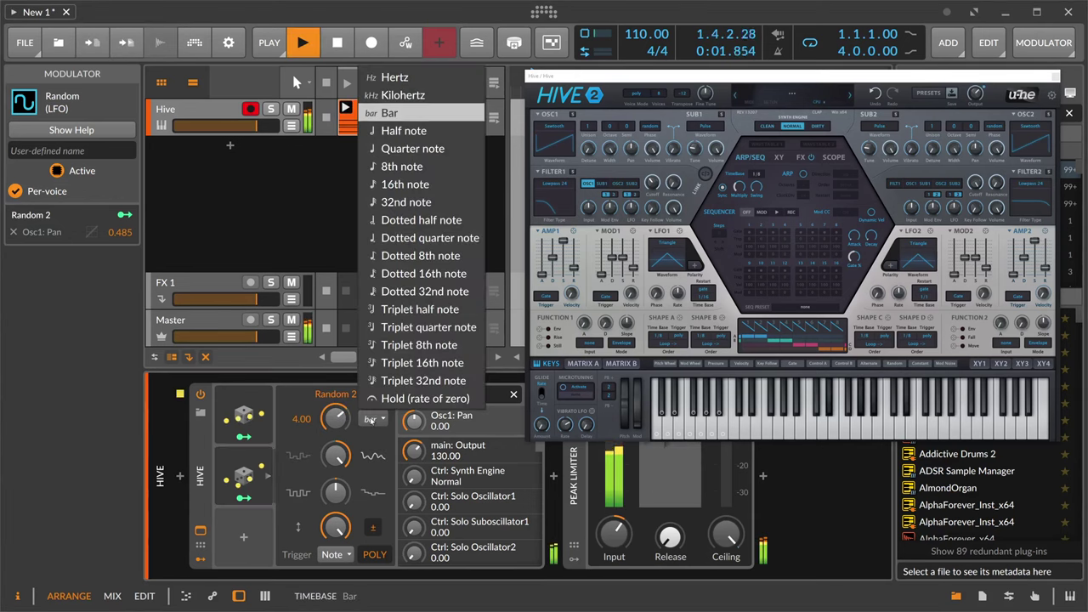
drag(342, 421, 335, 442)
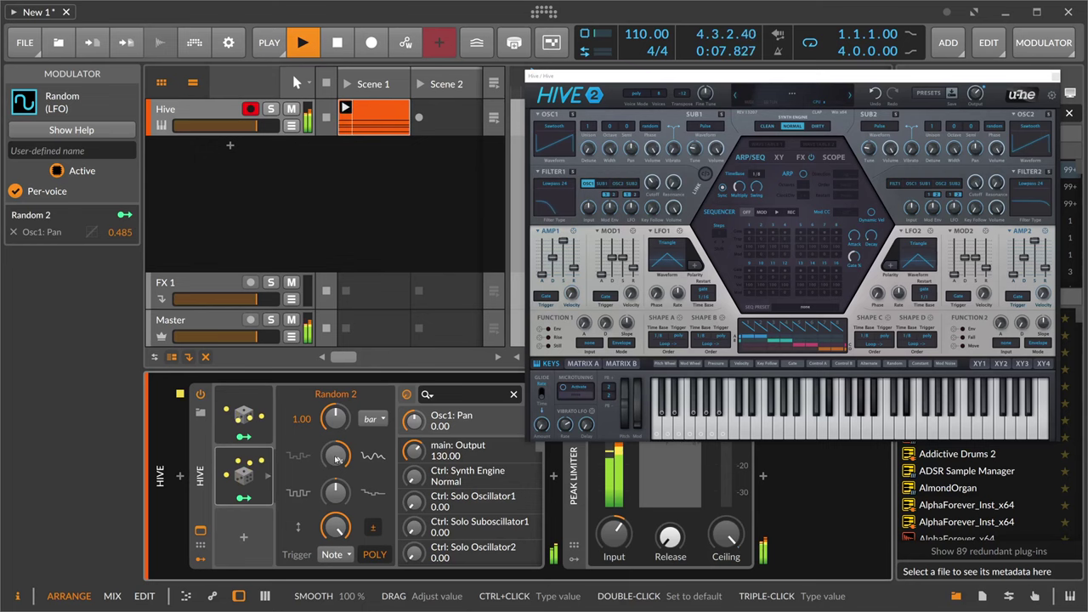
click(333, 555)
click(355, 505)
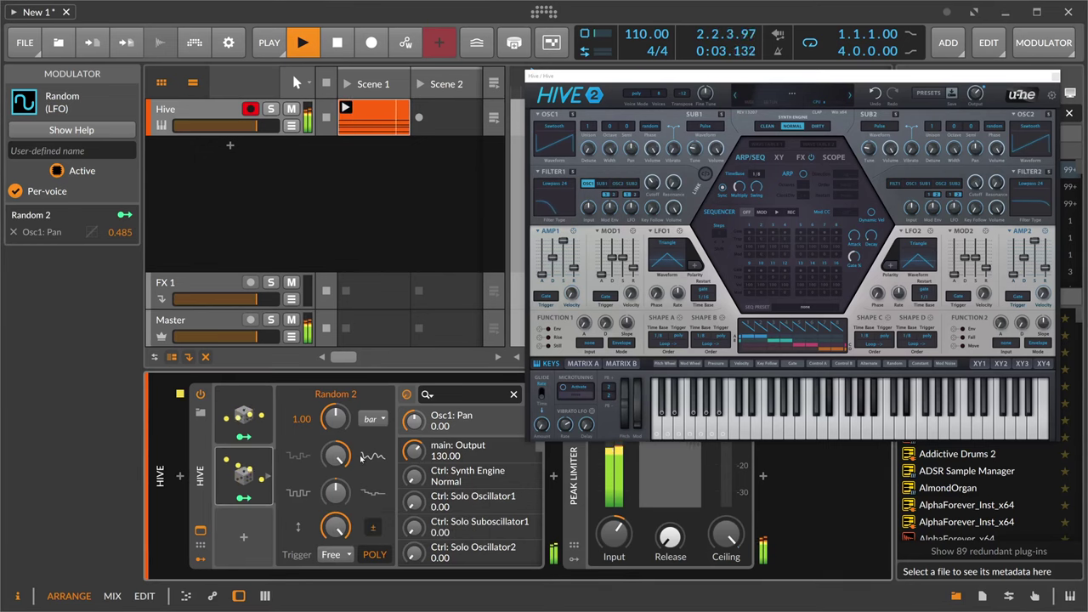
key(space)
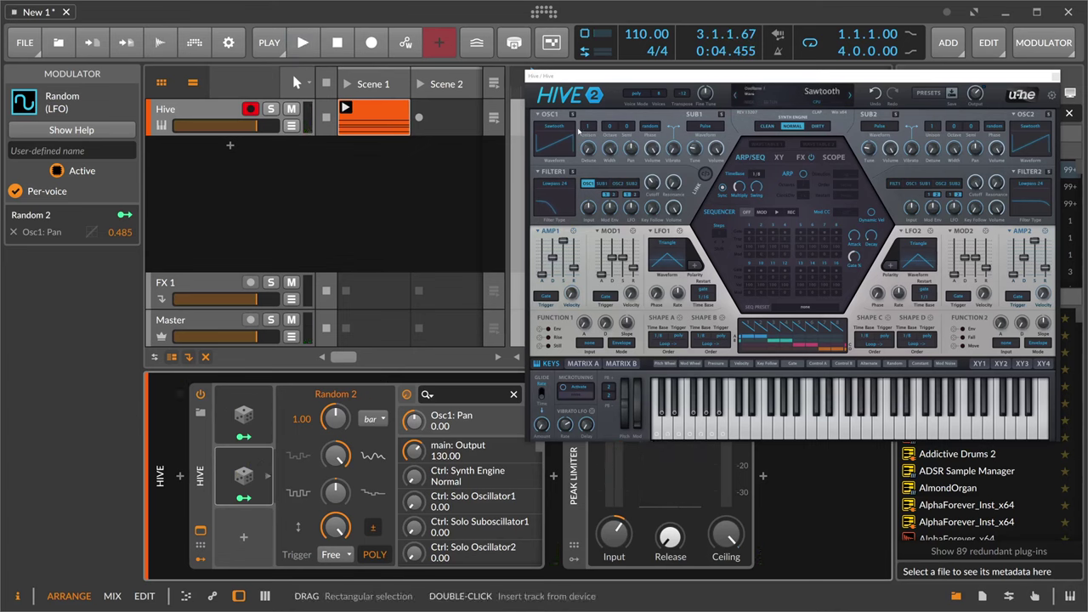
Set Osc1's unison to 16 voices and its vibrato to 4.00 while the clip plays.
click(585, 127)
click(602, 276)
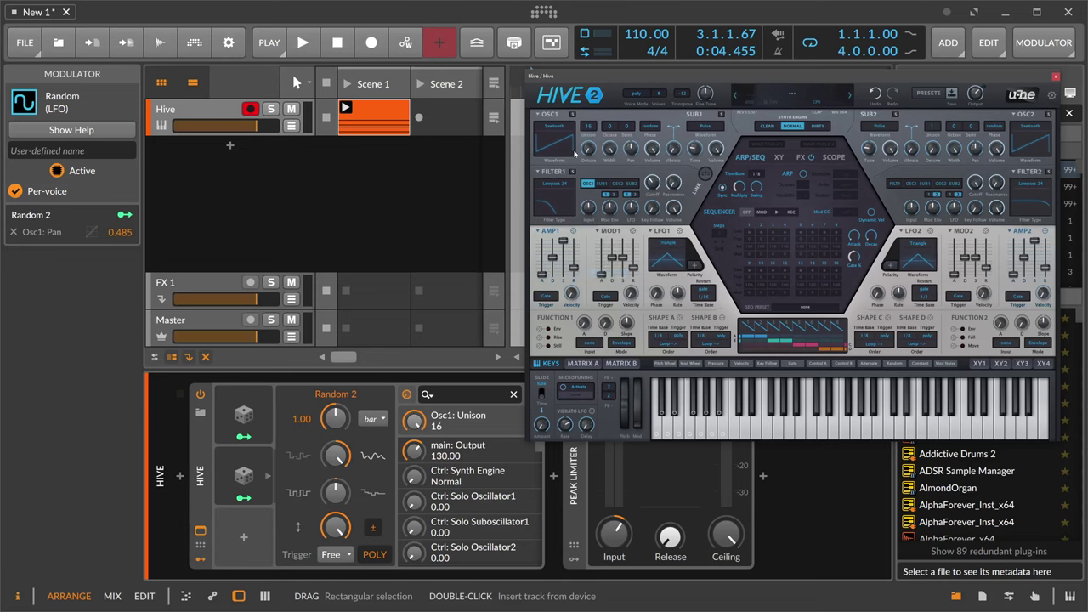
click(408, 184)
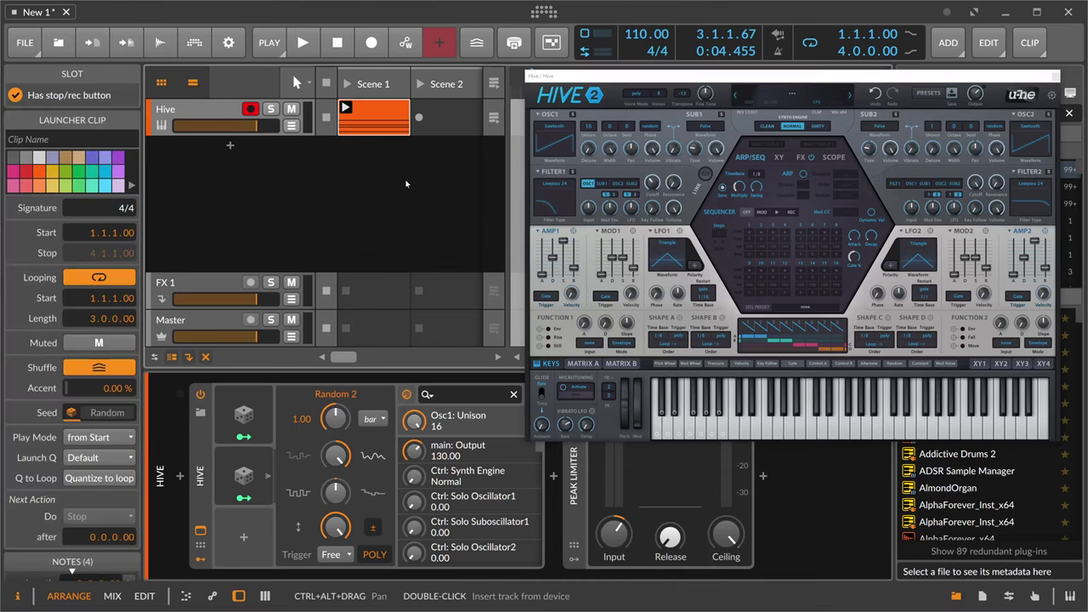
key(space)
click(596, 154)
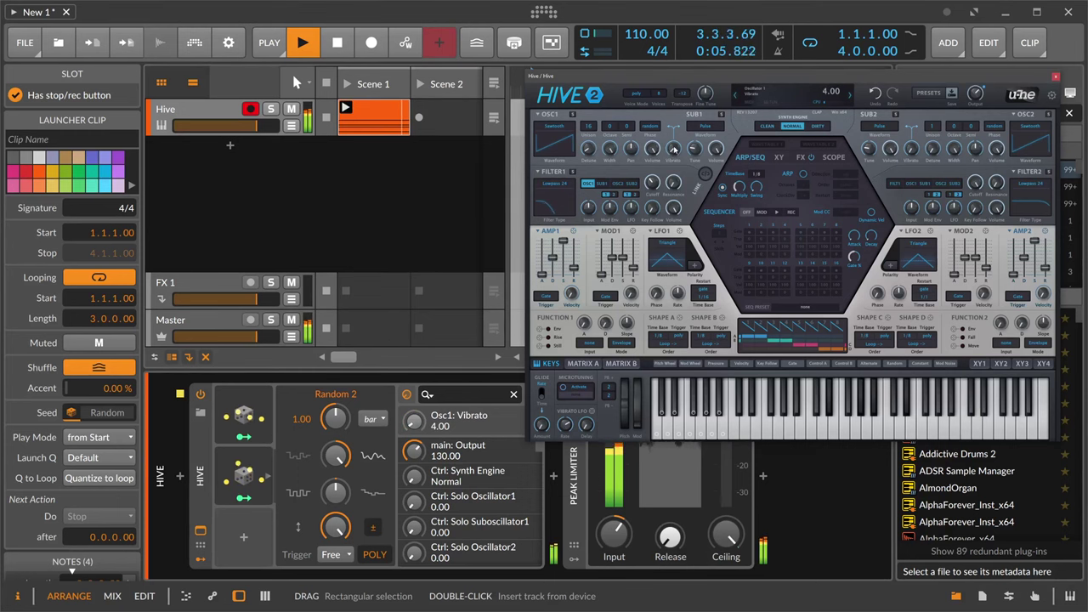
Set Sub1's waveform to Sine with a volume of 50.00 and route Sub1 into Filter1.
click(709, 127)
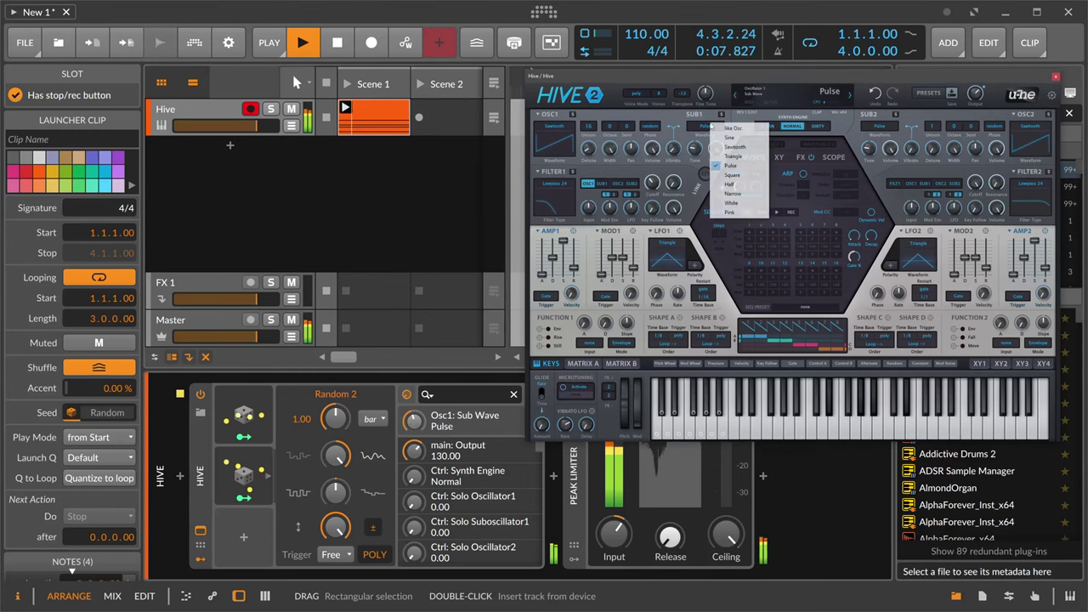
click(731, 137)
drag(716, 150, 717, 219)
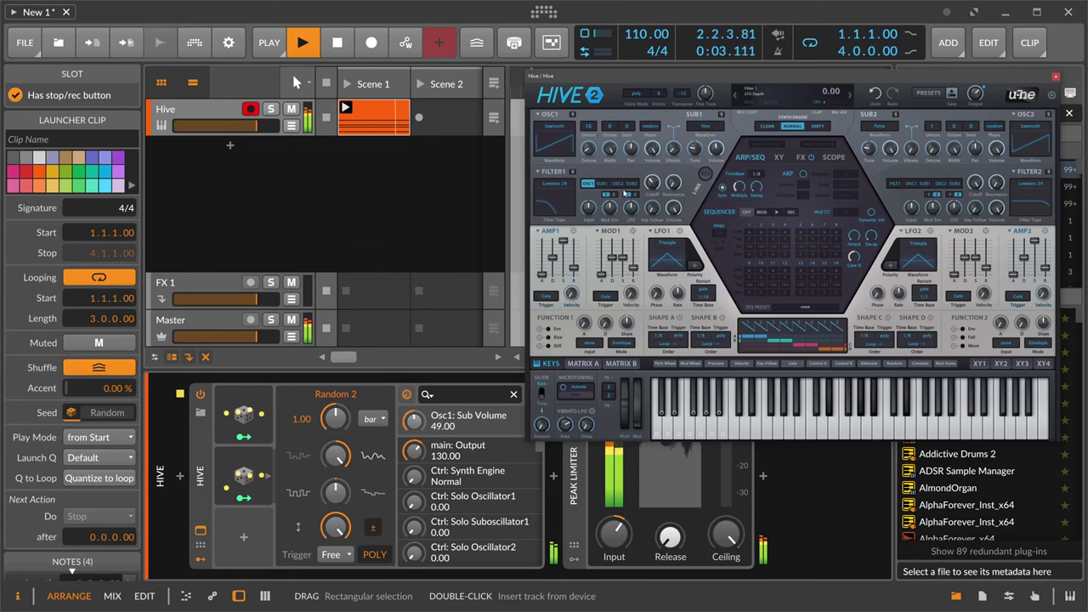
click(606, 184)
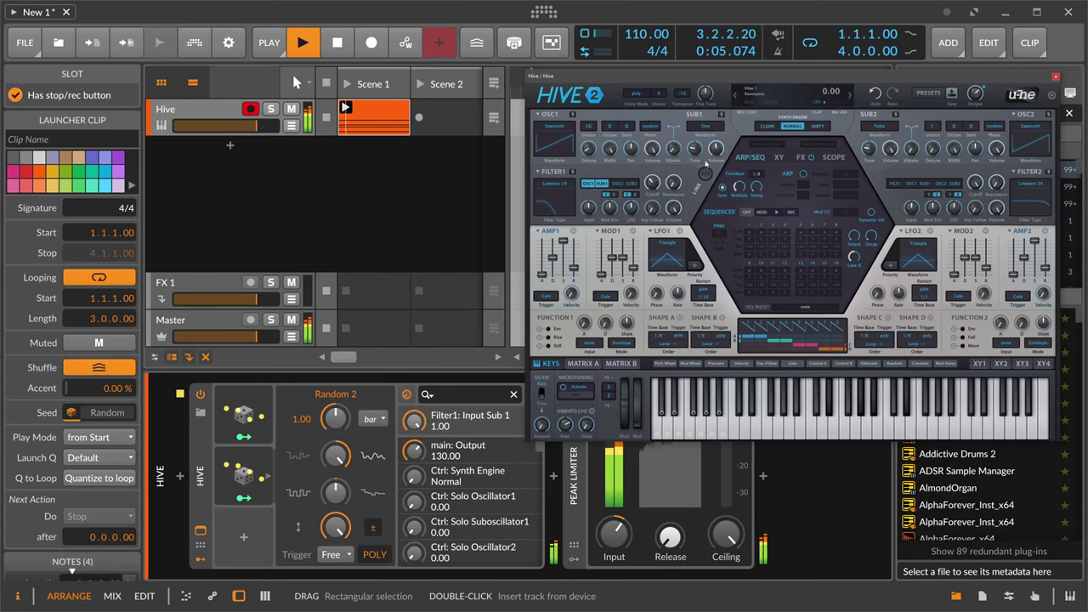
click(715, 153)
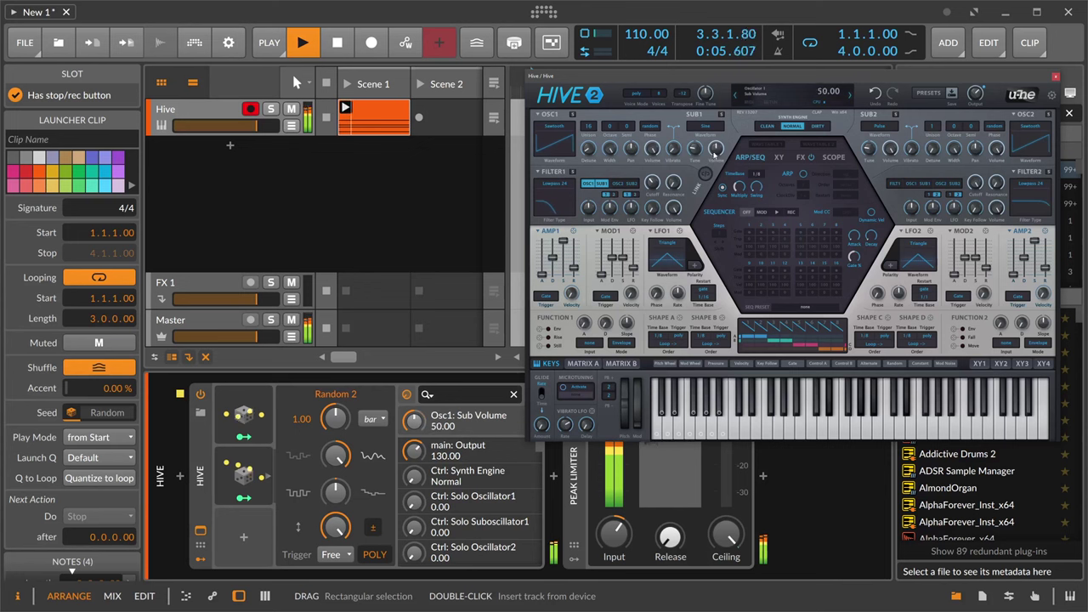
Transpose all notes in the Scene 1 clip up one octave and return to the Hive device chain.
double_click(374, 123)
click(369, 355)
key(ctrl+a)
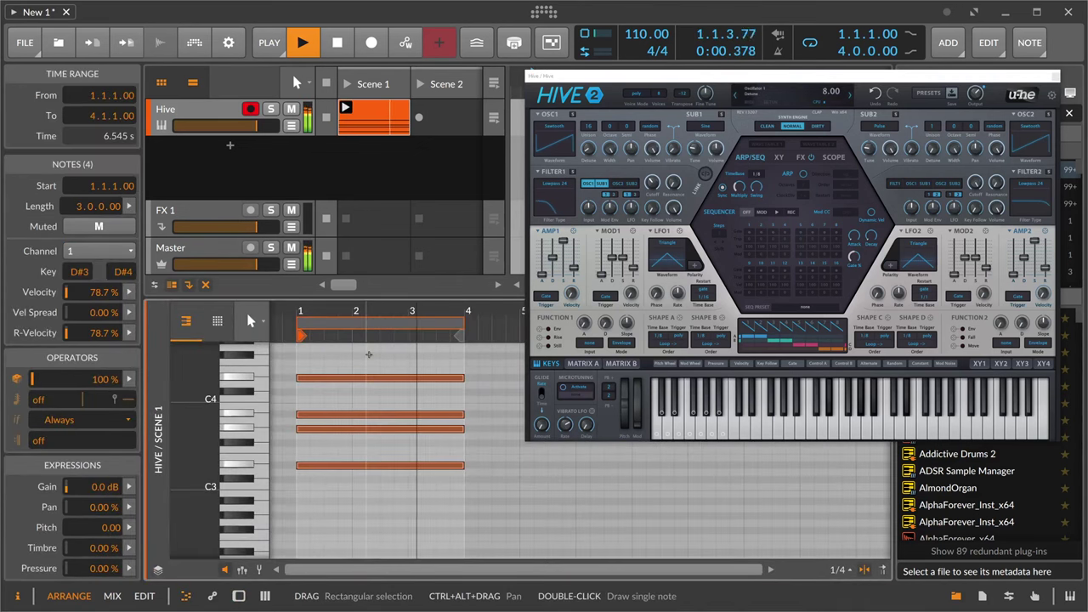
key(shift+Up)
key(space)
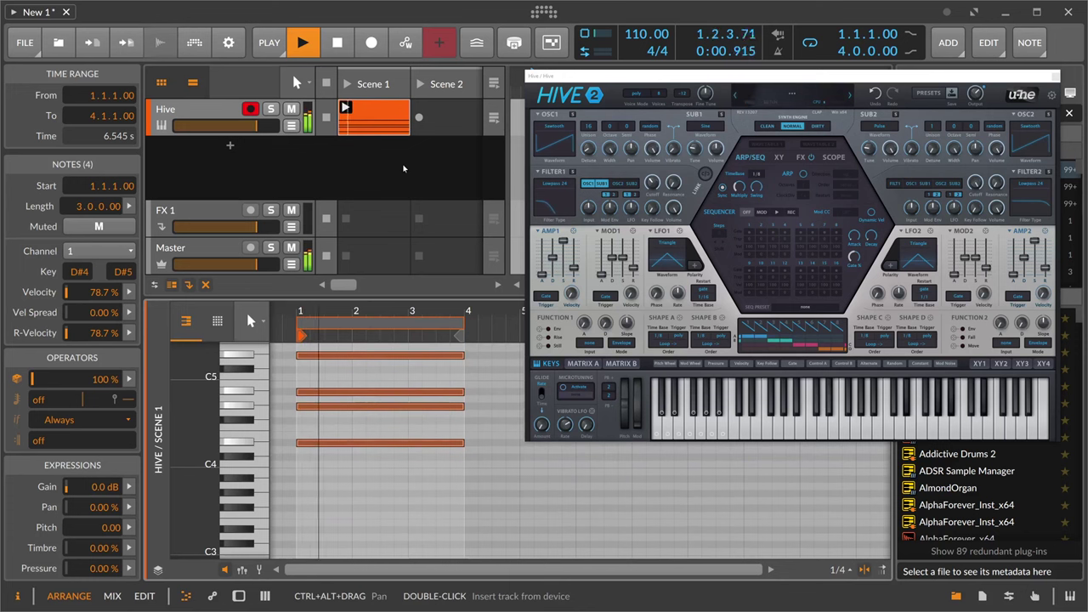
scroll(324, 422, up, 2)
scroll(324, 422, down, 2)
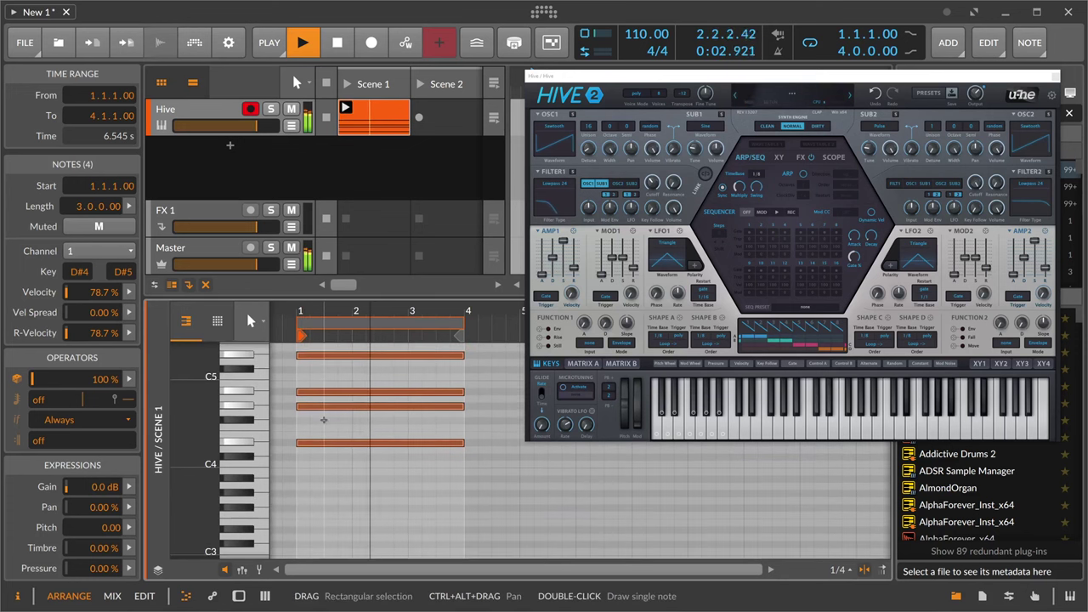
click(205, 117)
key(d)
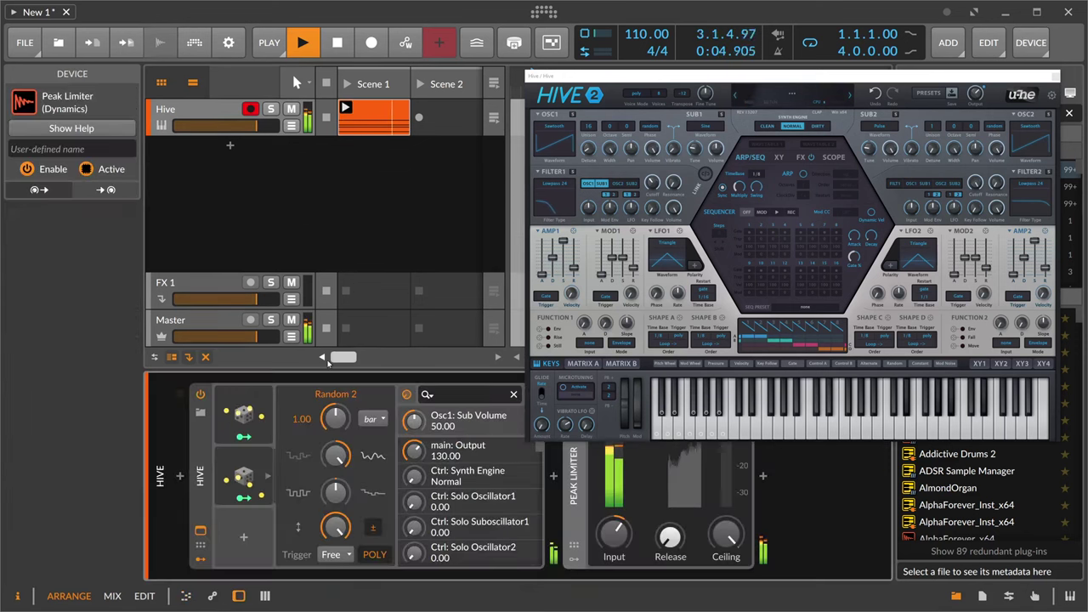
Stop playback, switch Osc1's waveform to Wavetable and load Talkbox.wav from the Formants category.
key(space)
click(554, 126)
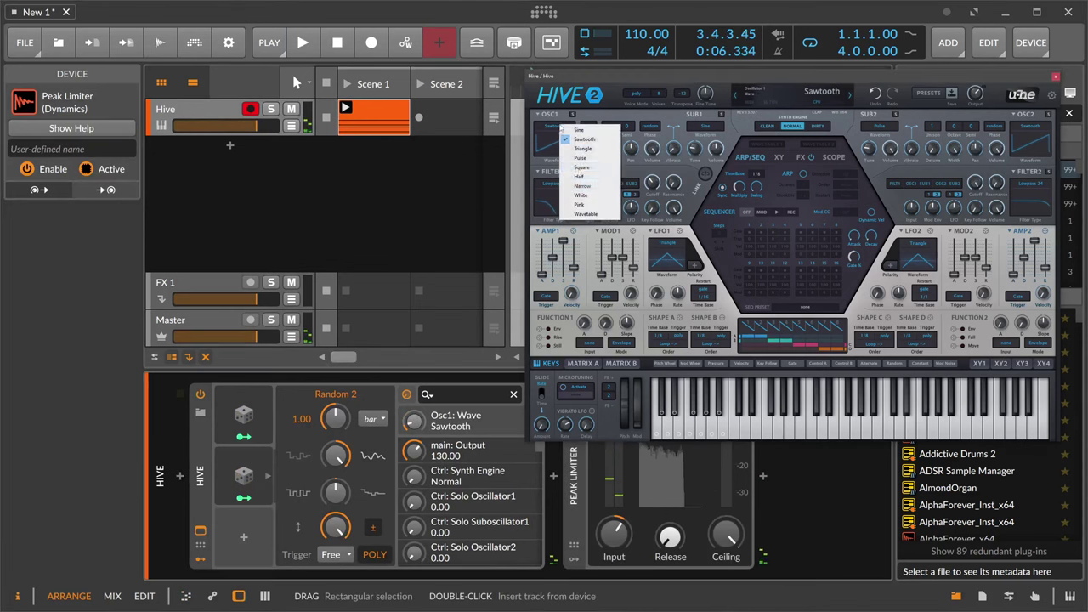
click(594, 214)
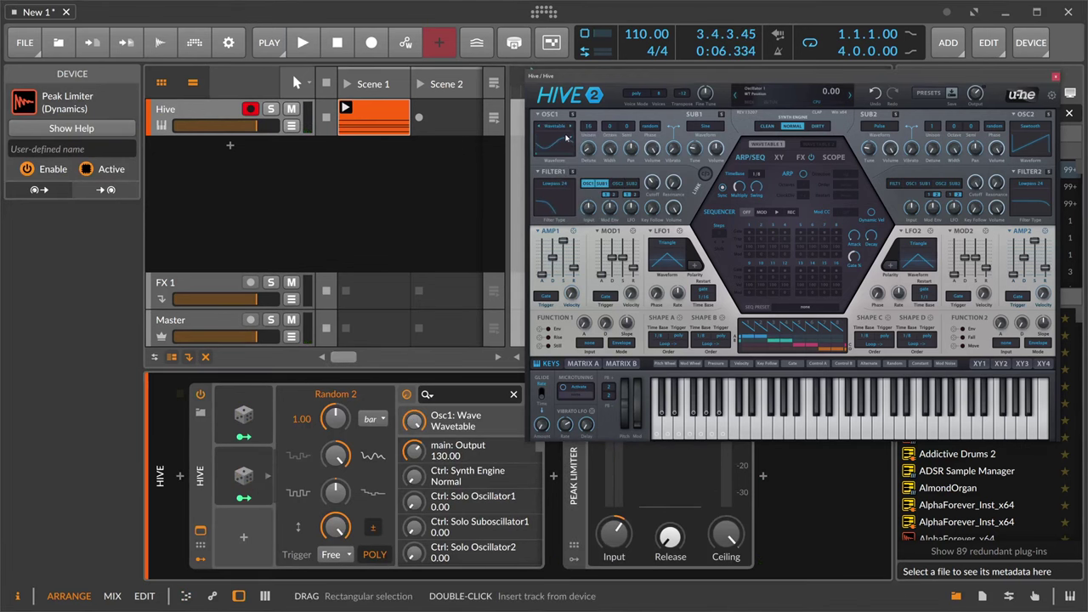
click(567, 136)
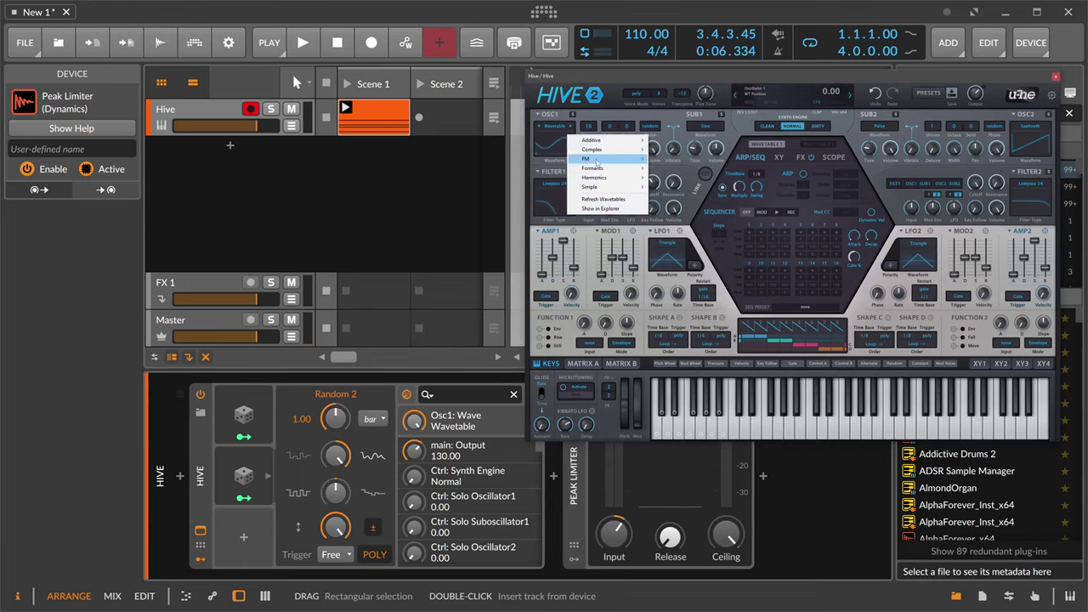
mouse_move(600, 169)
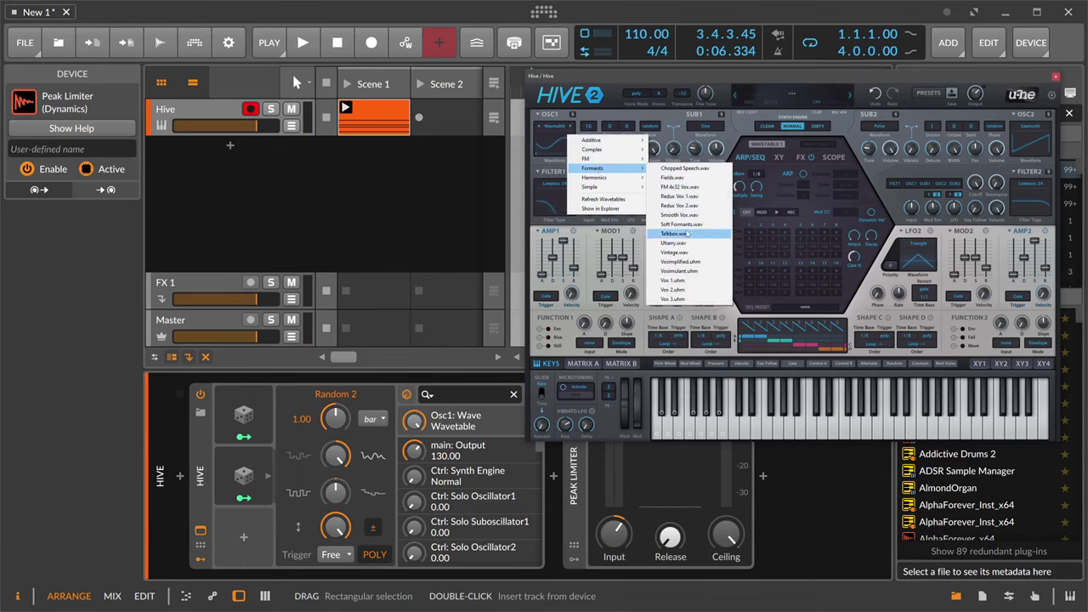
click(685, 233)
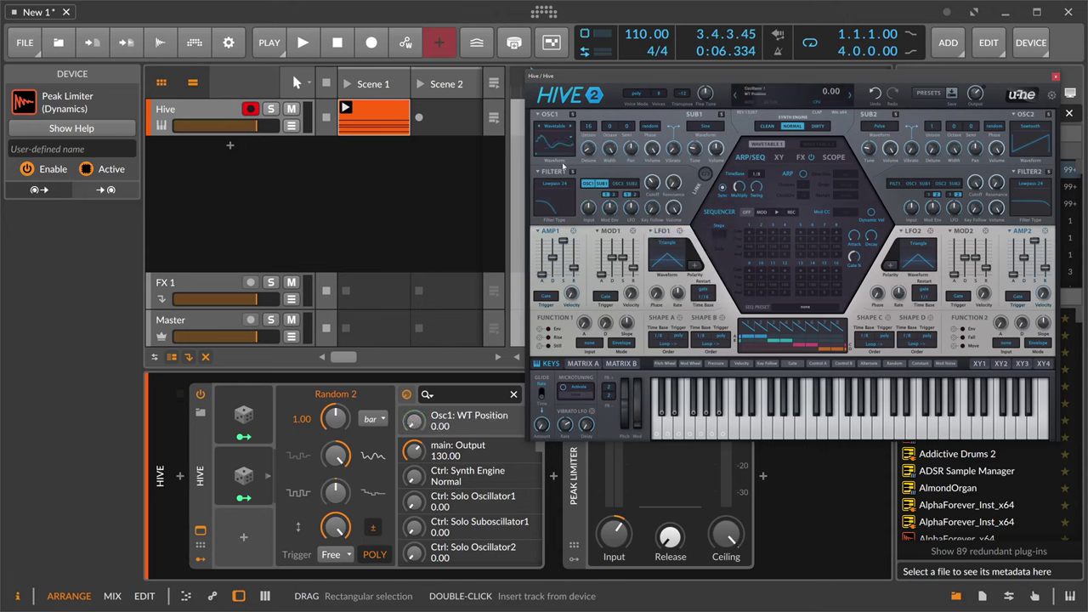
Duplicate Random 2 into Hive's third modulator slot and map the copy to Osc1 WT Position with an amount of 1.000.
click(250, 472)
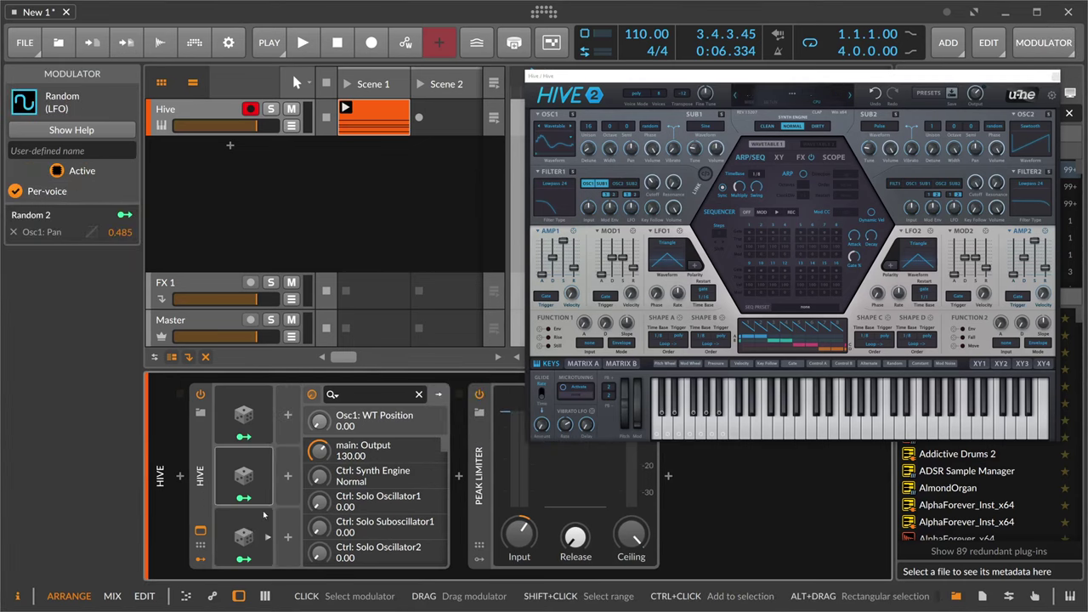
click(244, 558)
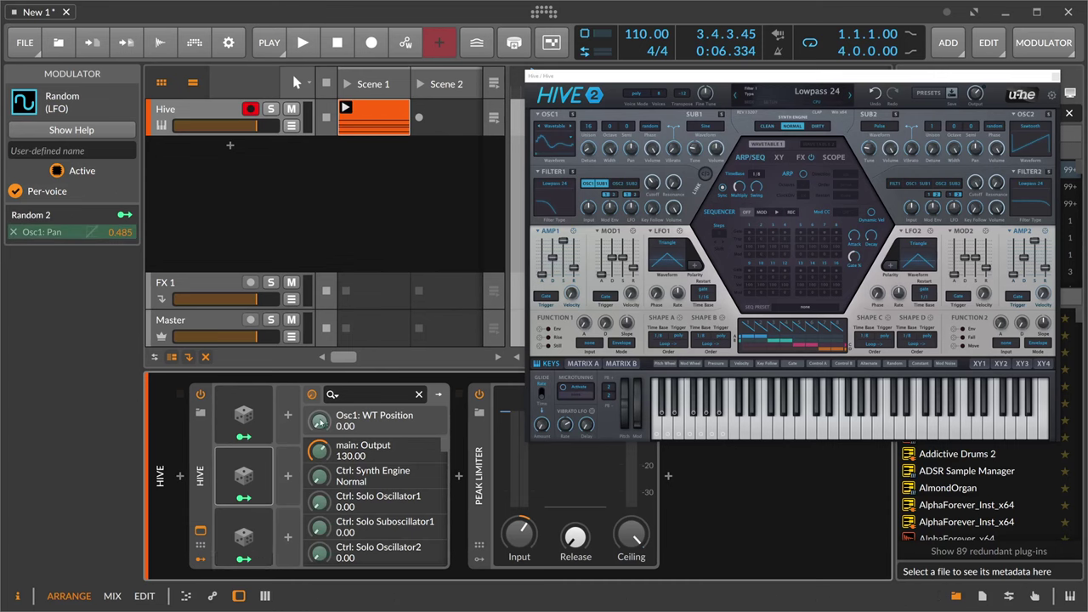
drag(319, 421, 320, 357)
click(258, 535)
click(260, 536)
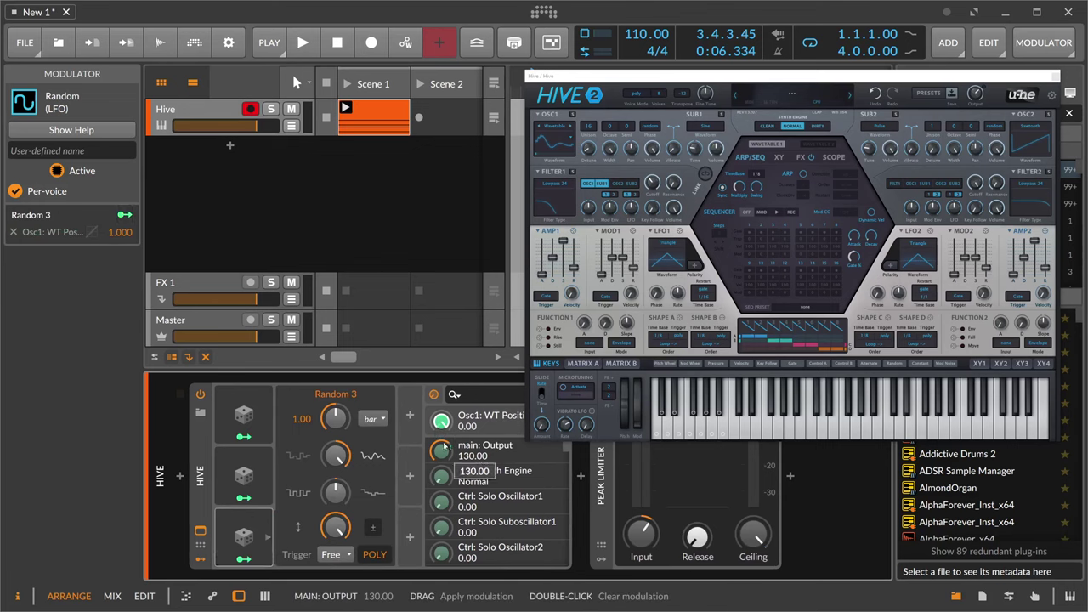
click(249, 541)
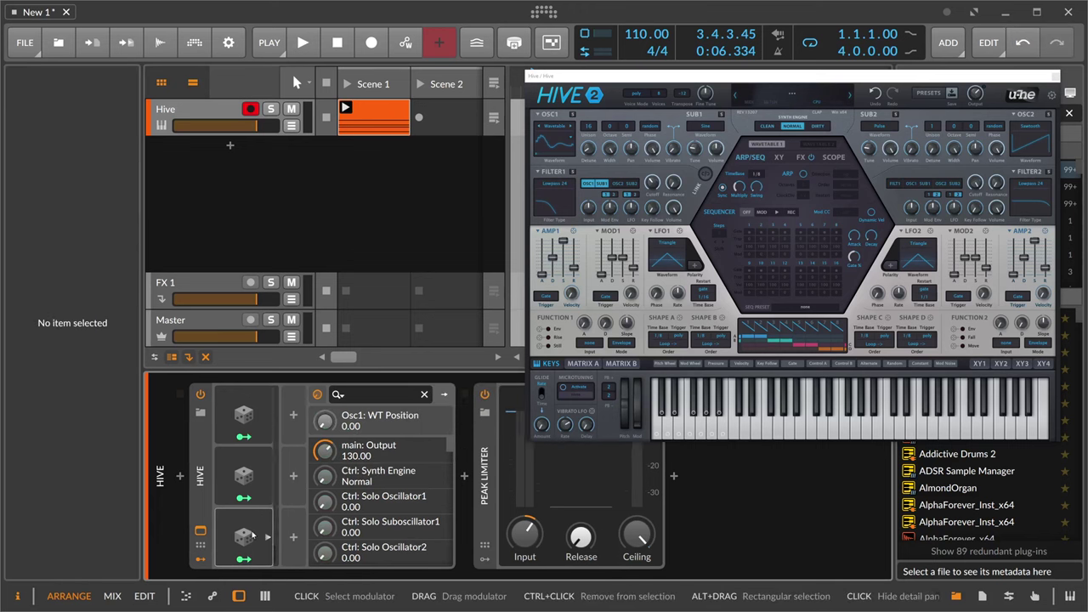
Start playback and set Random 3's rate unit to 16th note.
key(space)
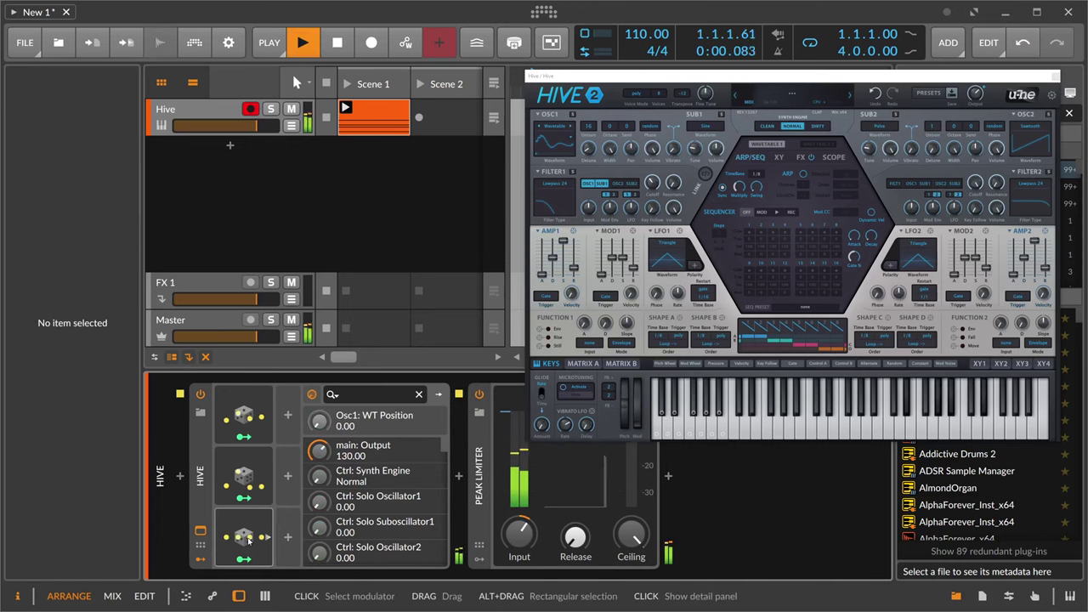
click(263, 532)
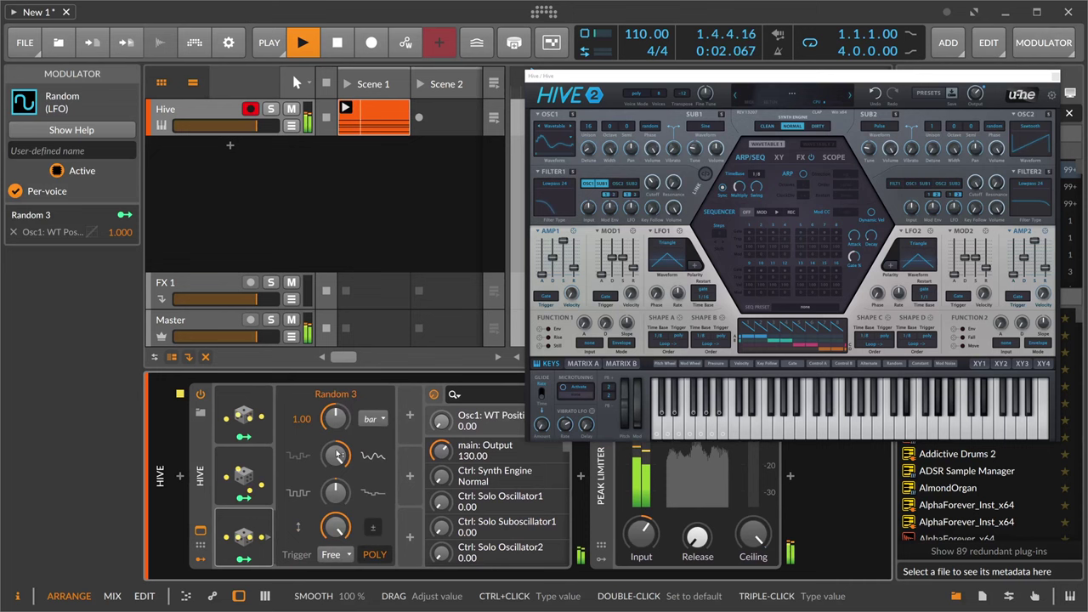
click(370, 418)
click(431, 186)
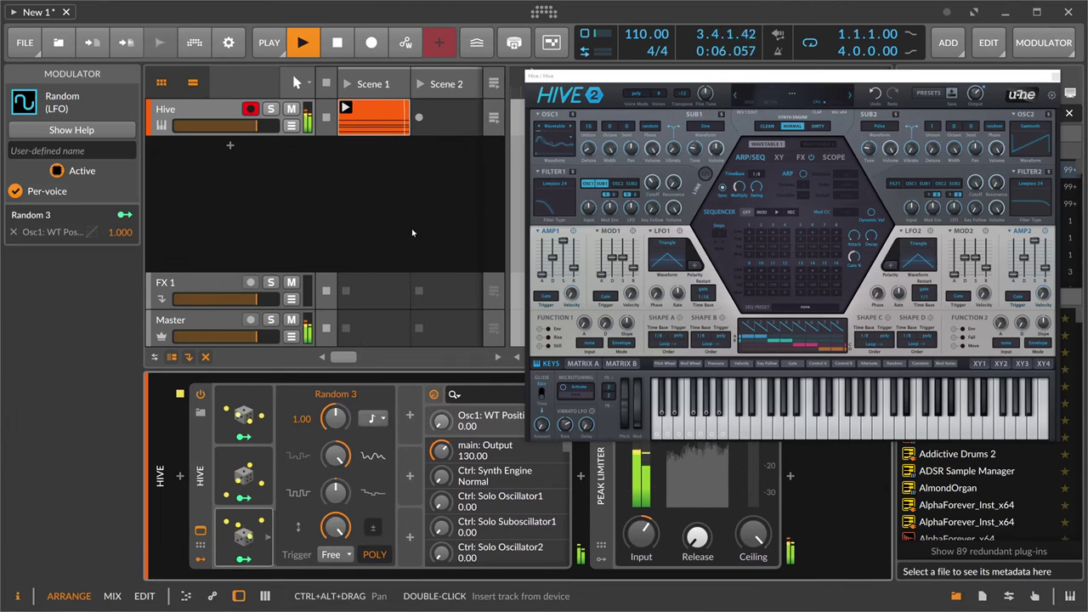
Raise Filter1's cutoff to 90.00 and stop playback.
click(652, 181)
drag(652, 182, 650, 165)
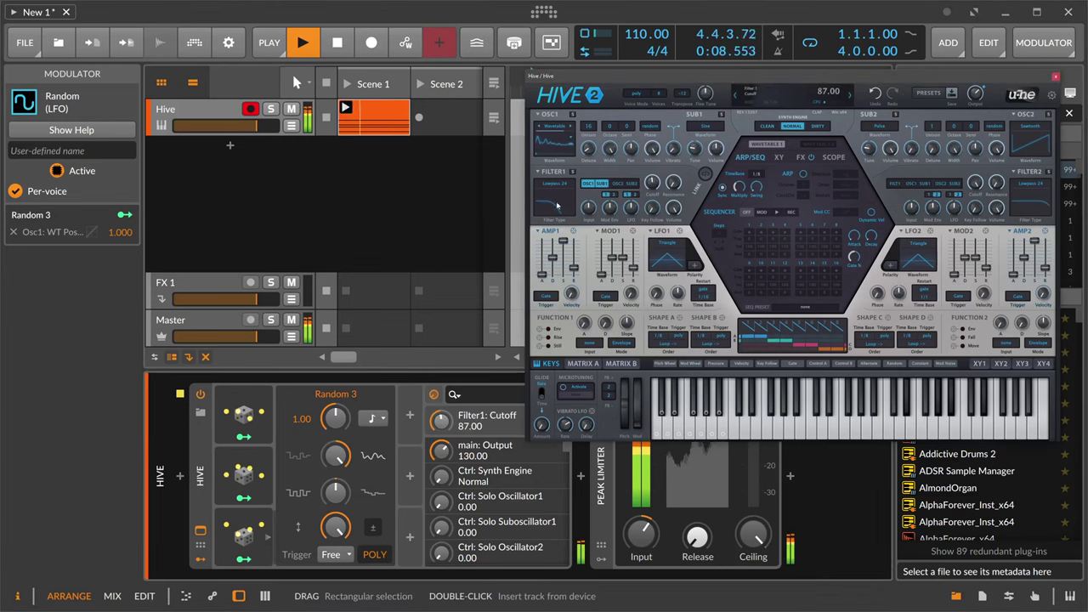
click(375, 192)
key(space)
Reposition the Hive window, restart playback and raise Sub1's volume to about 67.
drag(594, 77, 582, 73)
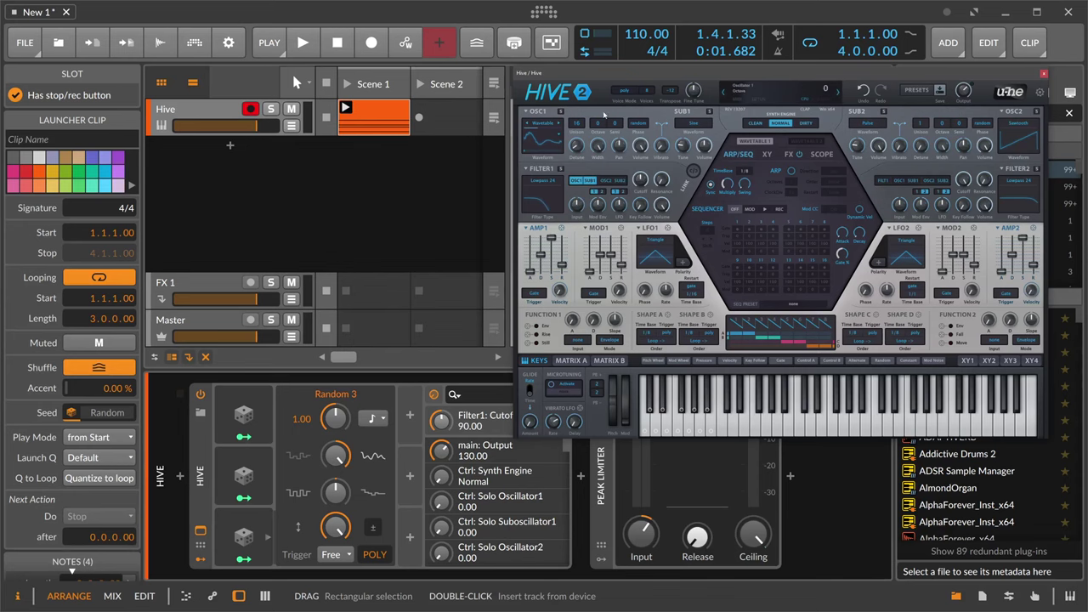
drag(606, 73, 595, 73)
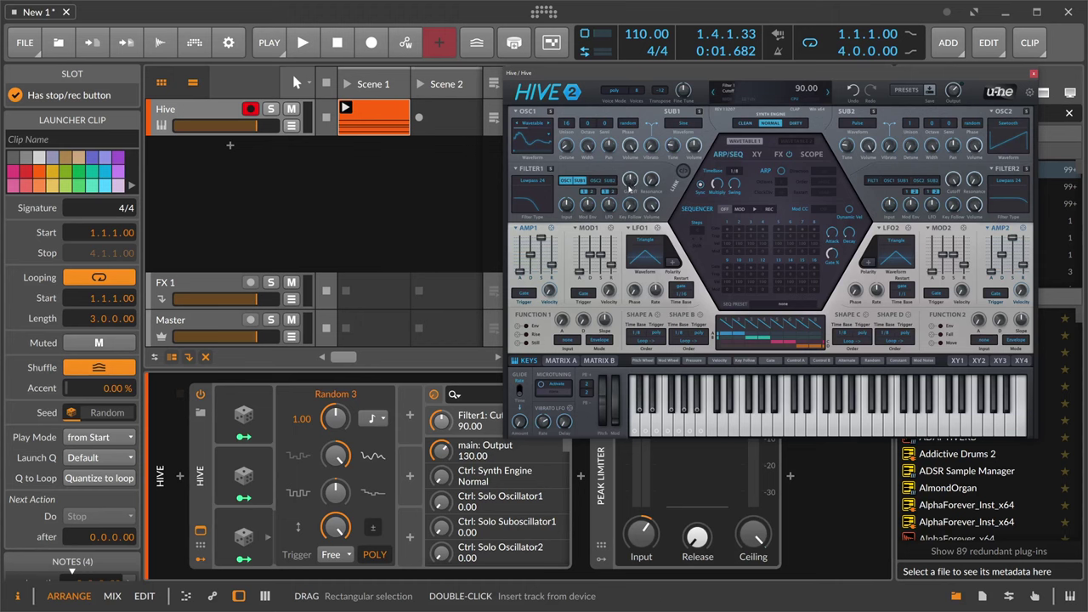
key(space)
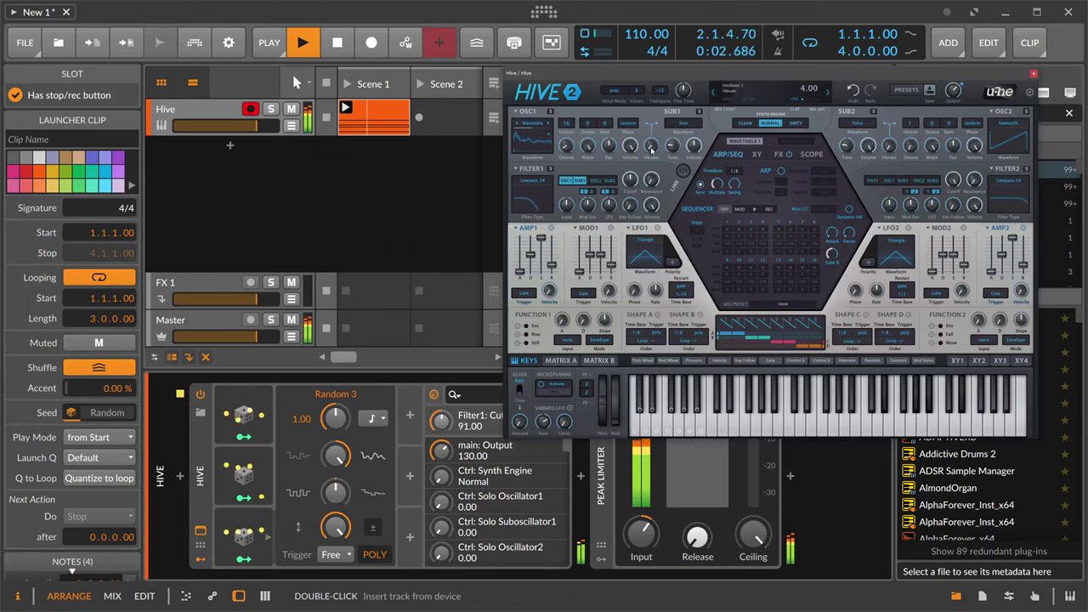
click(652, 144)
click(586, 142)
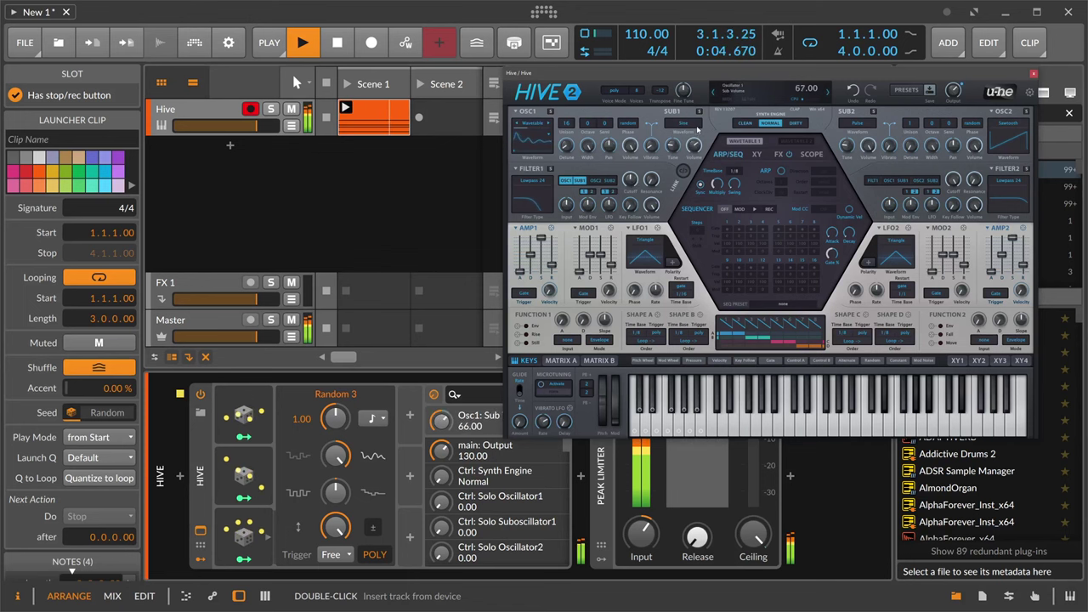
Transpose all notes in the Scene 1 clip down one octave and adjust Hive's output level.
double_click(374, 117)
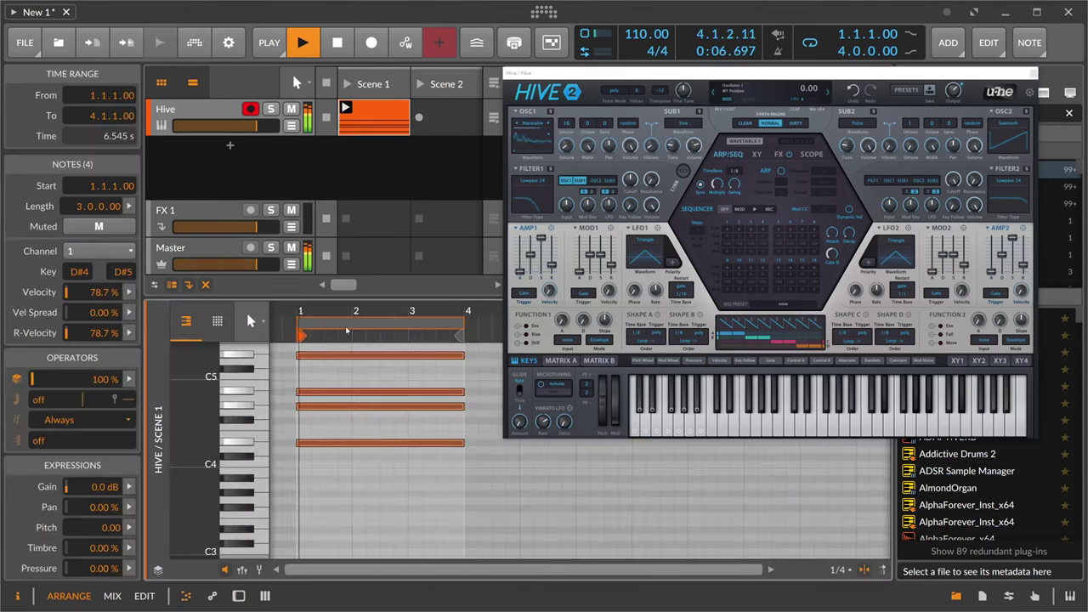
key(shift+Down)
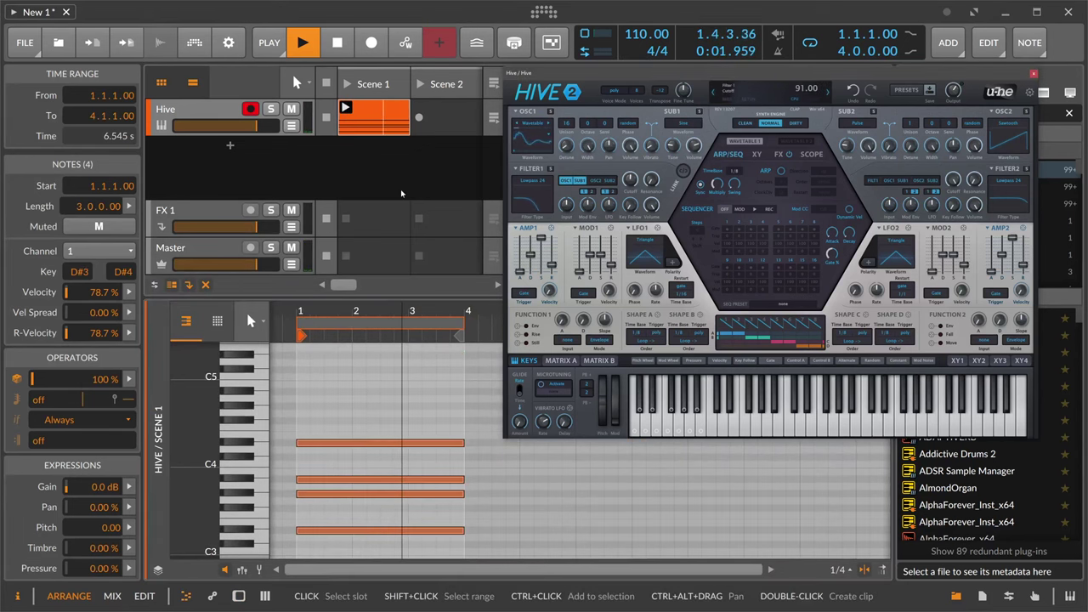
click(378, 119)
click(954, 93)
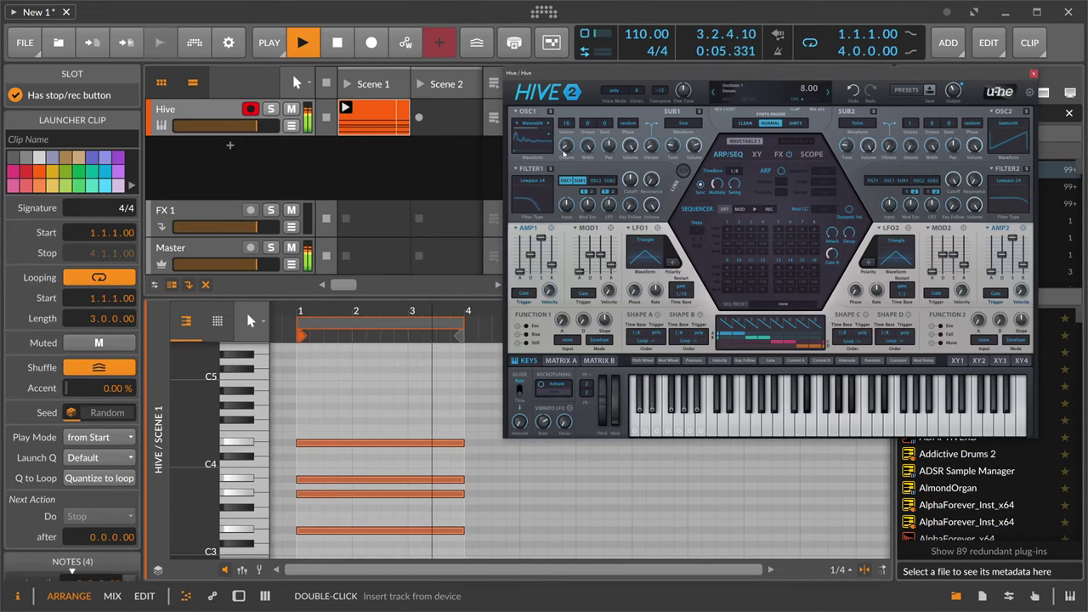
Show the Hive track's devices and raise Random 1's rate to 3.47.
double_click(223, 110)
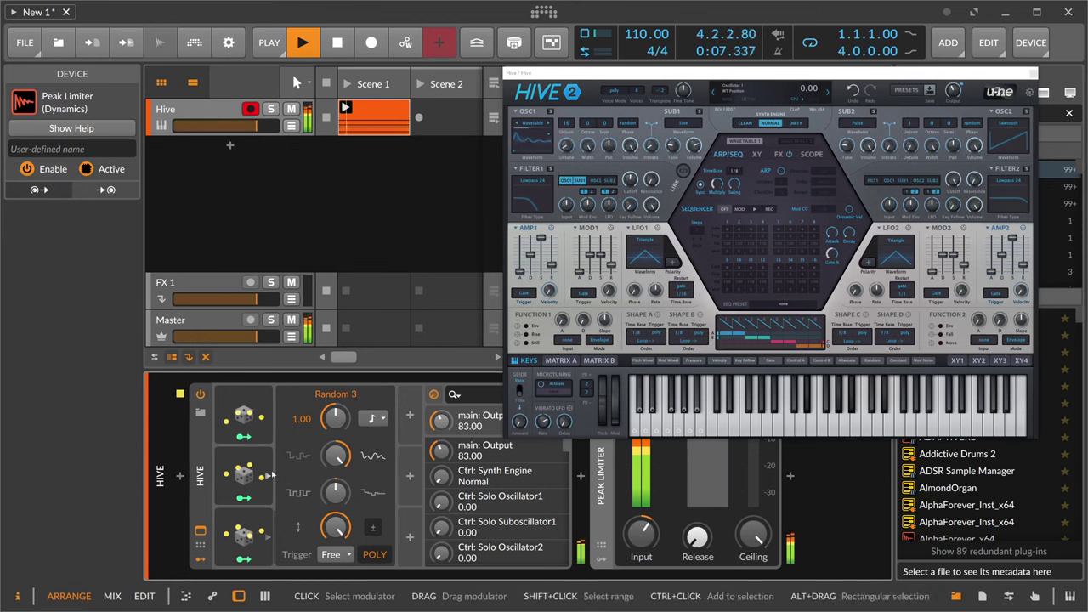
click(244, 417)
drag(352, 434, 352, 384)
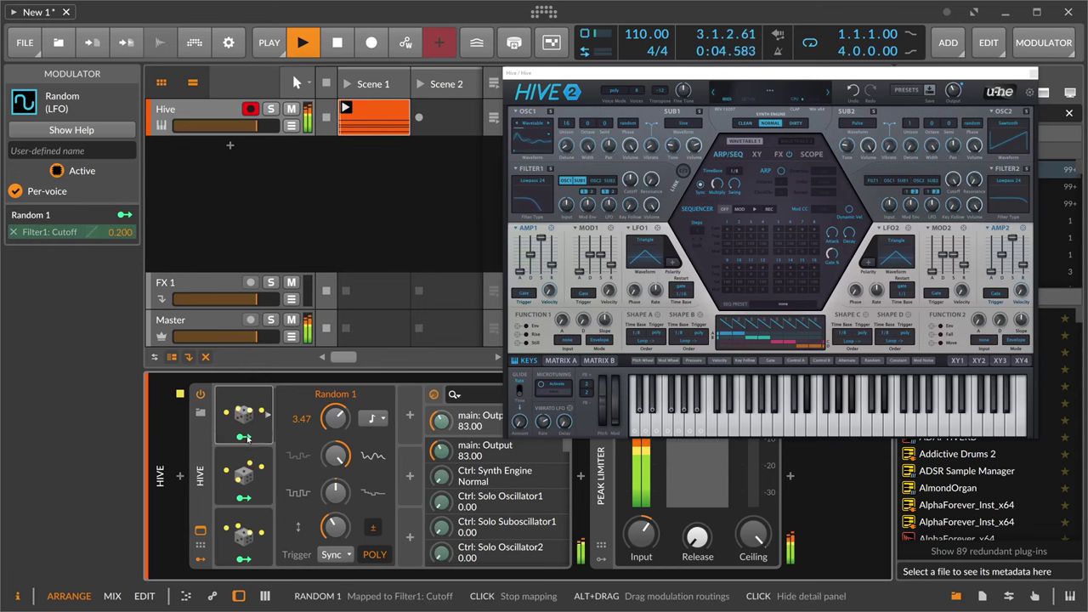
Set Random 3's rate unit to quarter note and its rate to 4.00.
click(244, 536)
drag(335, 527, 336, 525)
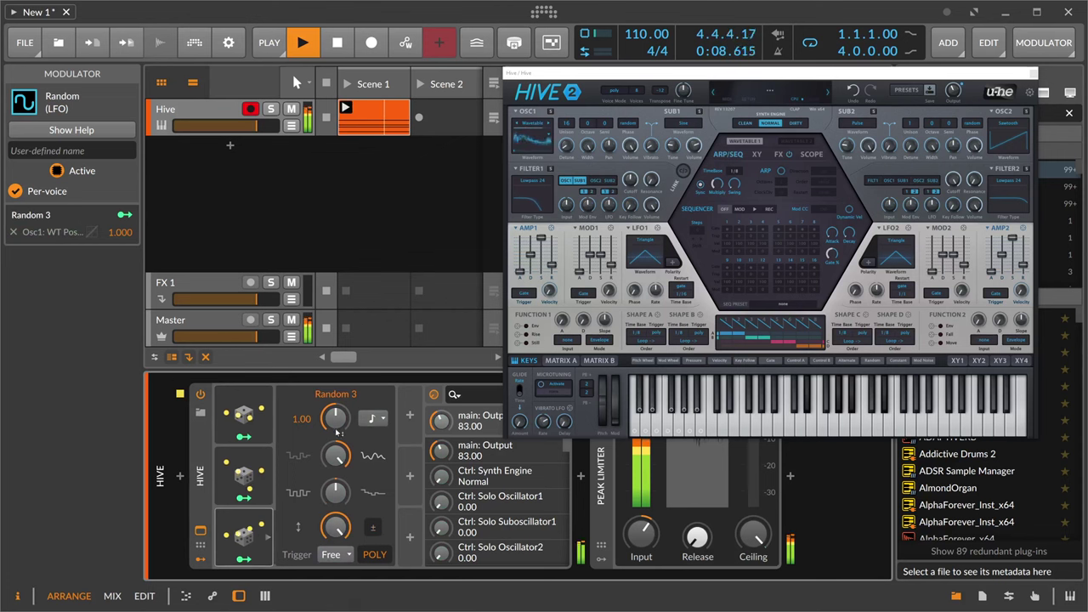
drag(336, 418, 336, 386)
click(371, 419)
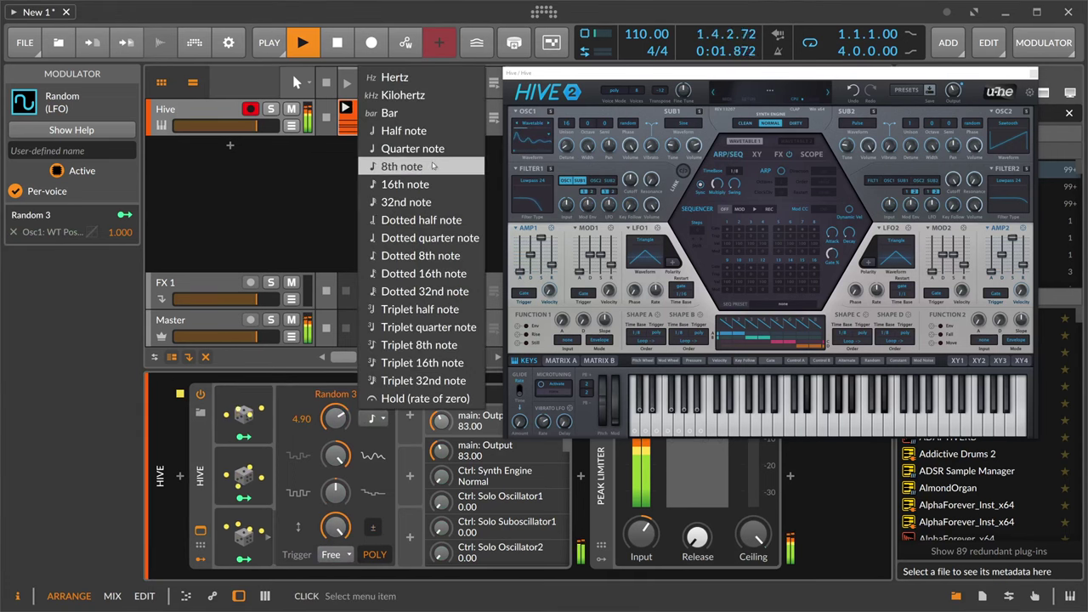
click(408, 146)
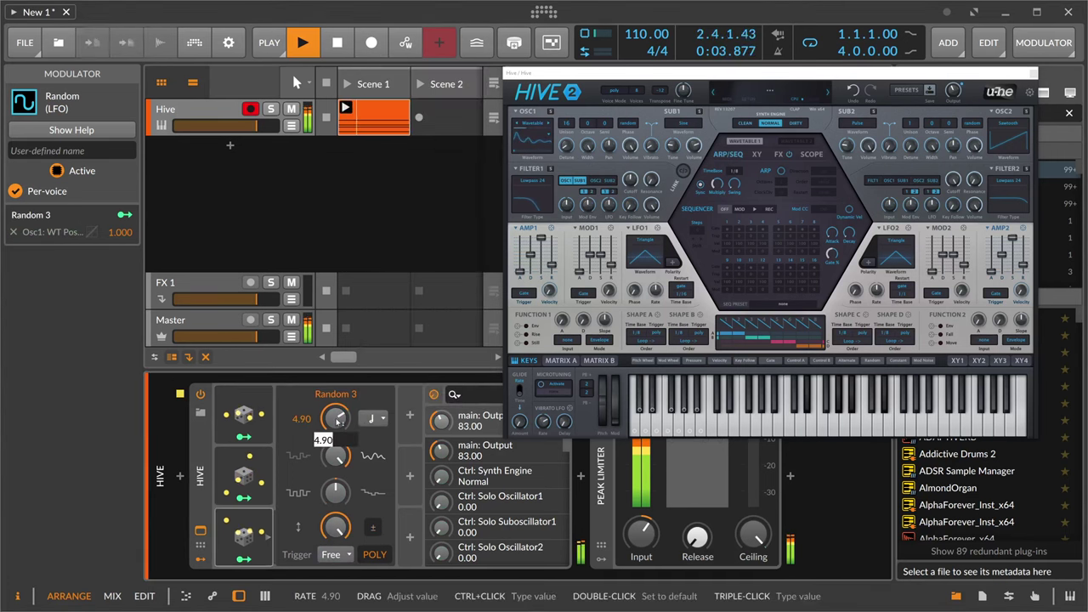
text(4)
key(Return)
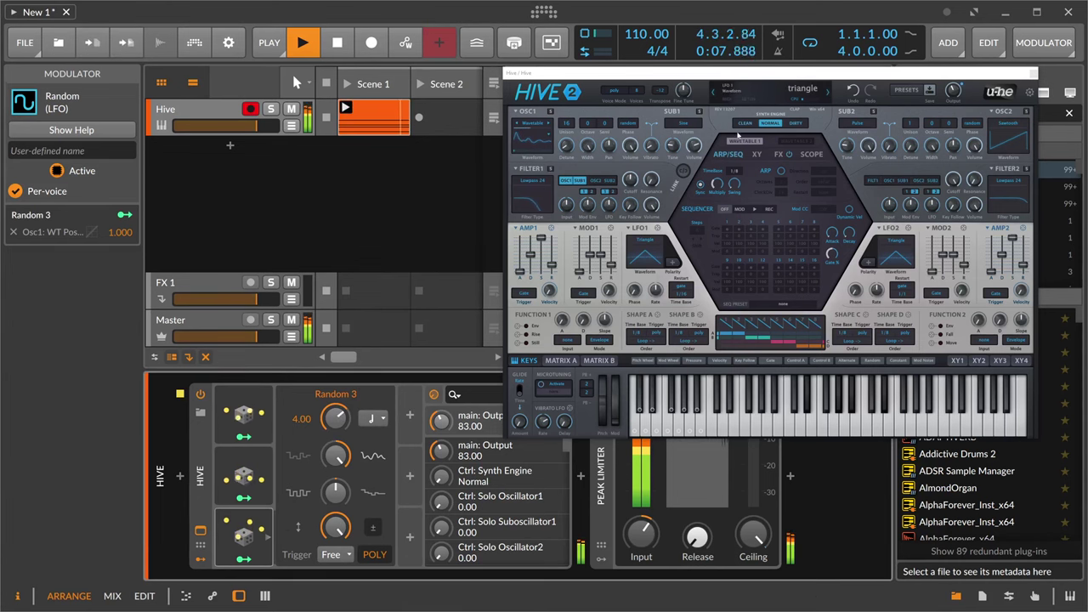
Lower Sub1's volume to 12 and Filter1's cutoff to 80 in Hive.
drag(696, 145, 702, 217)
drag(632, 182, 634, 194)
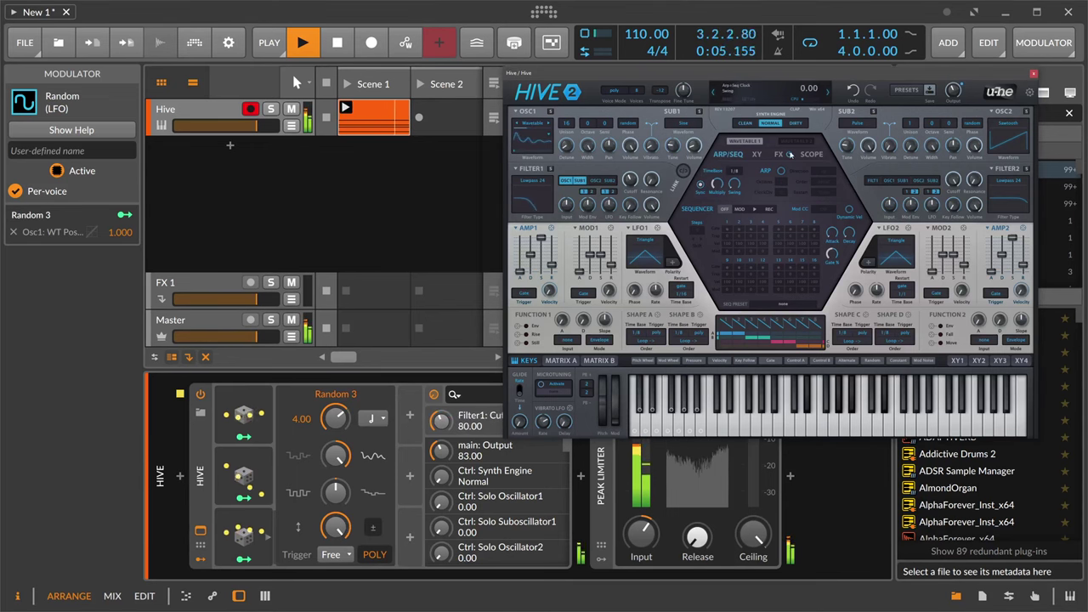
Enable the Chorus in Hive's effects section with its wet level at 64 and rate at 21.
click(779, 154)
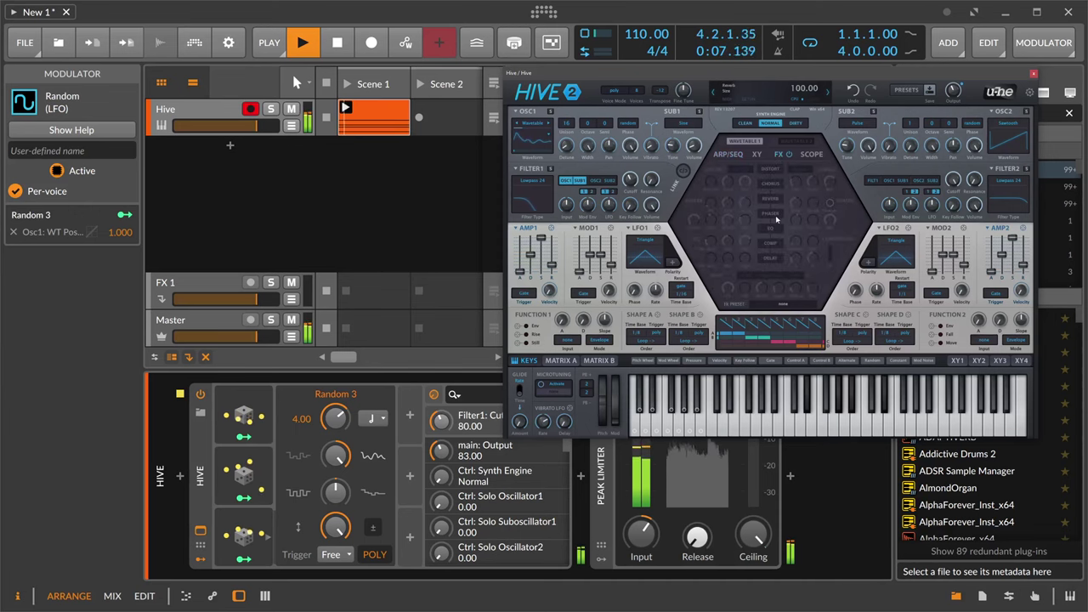
click(771, 184)
click(831, 193)
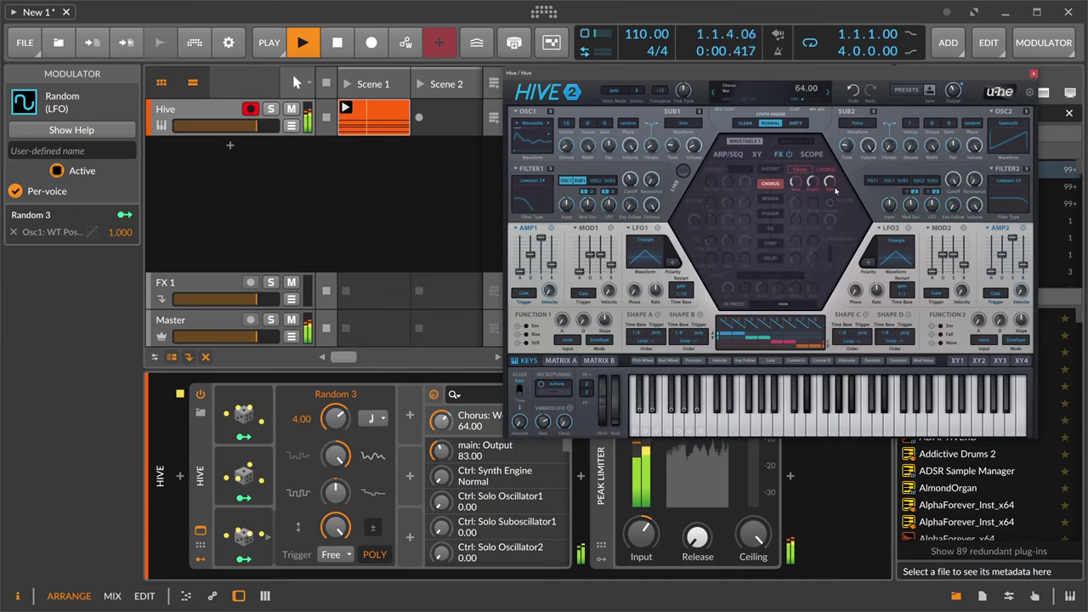
click(797, 188)
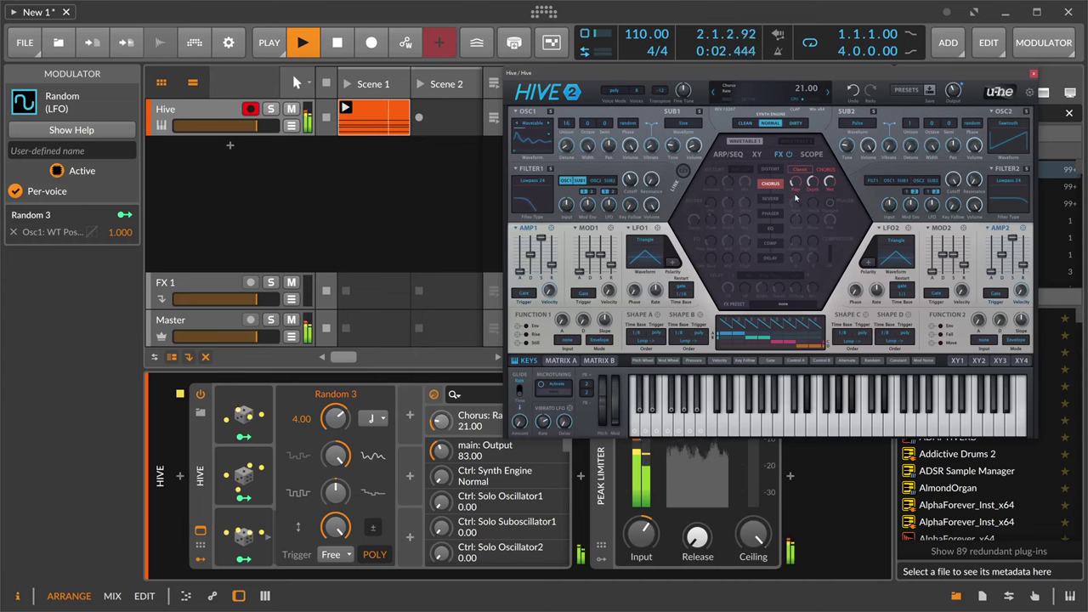
Enable Hive's Reverb with damp 80, decay 87 and mix 46, and its Delay with the mix at 49.
click(774, 199)
click(746, 205)
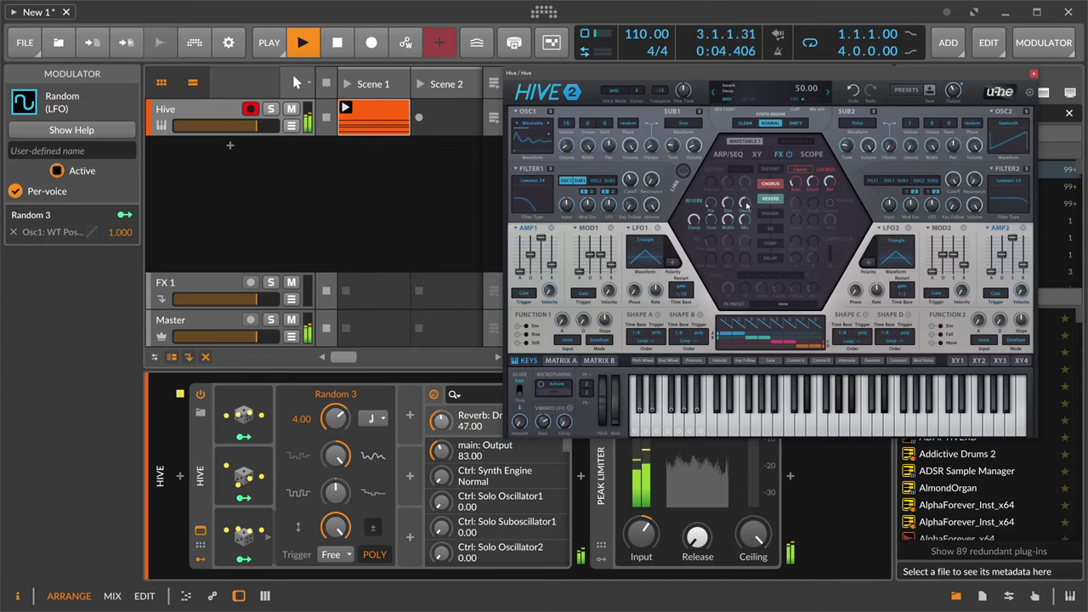
click(694, 219)
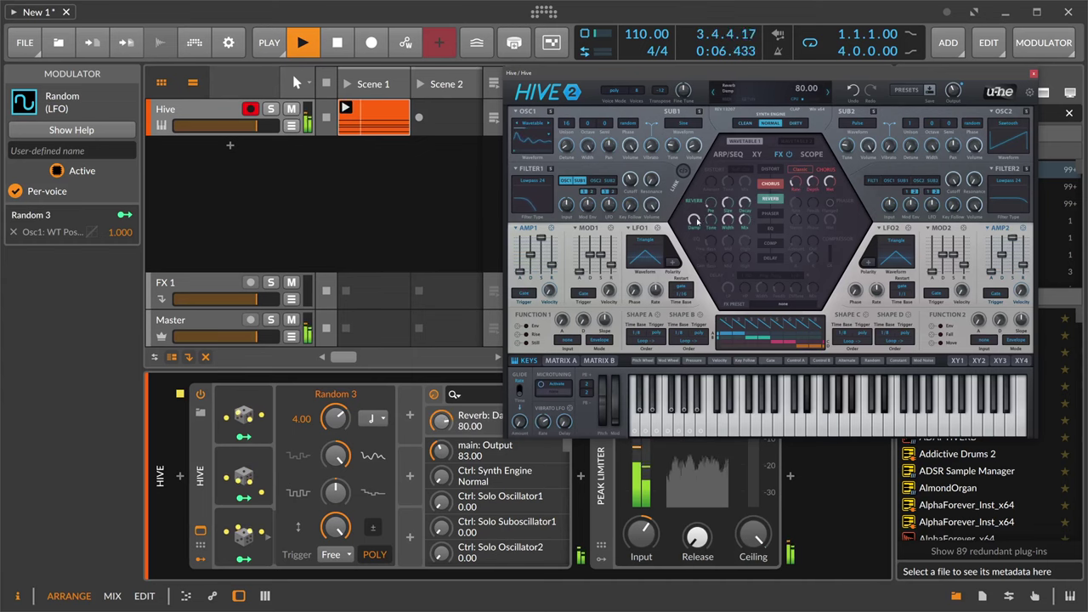
drag(728, 204, 736, 189)
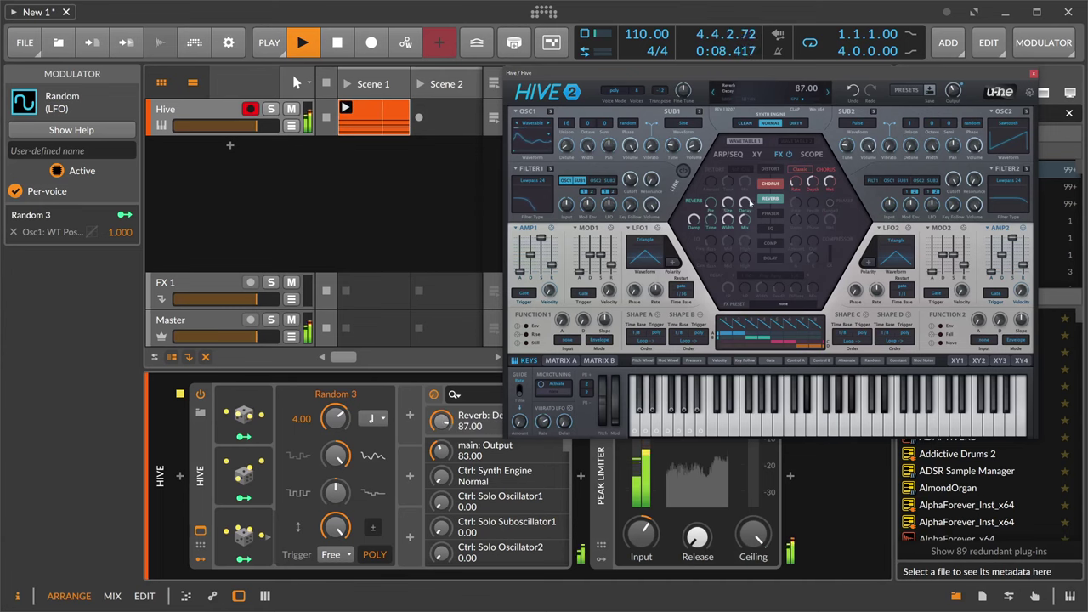
click(747, 220)
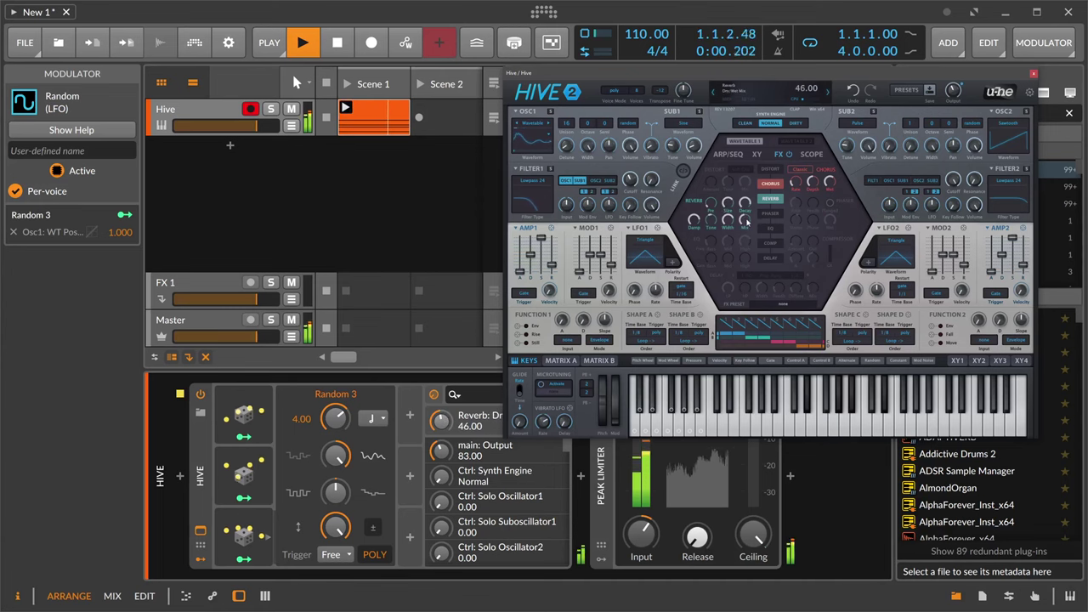
click(775, 262)
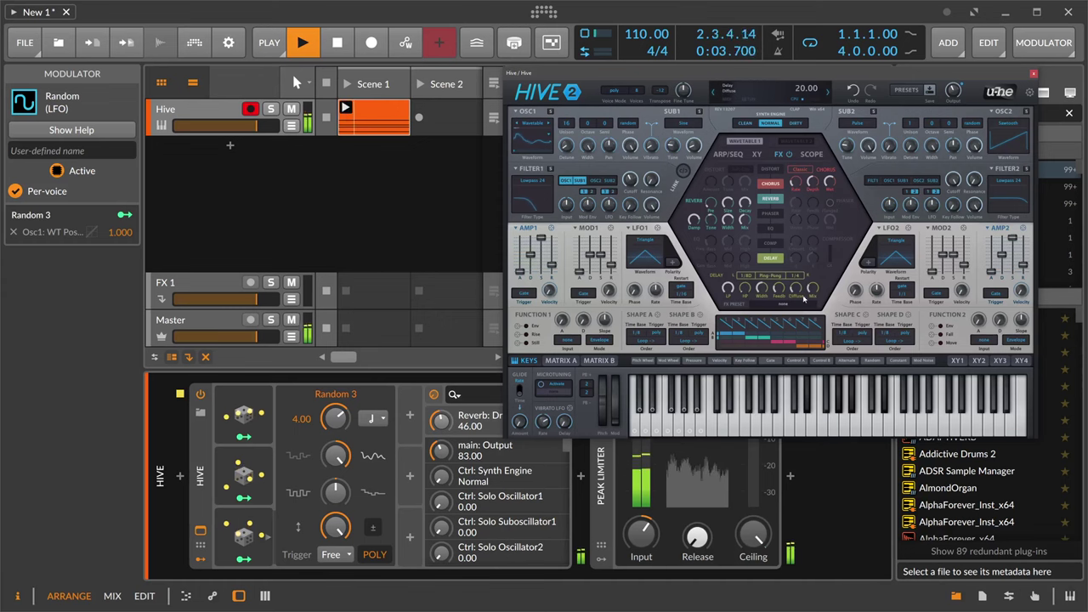
drag(803, 295, 818, 269)
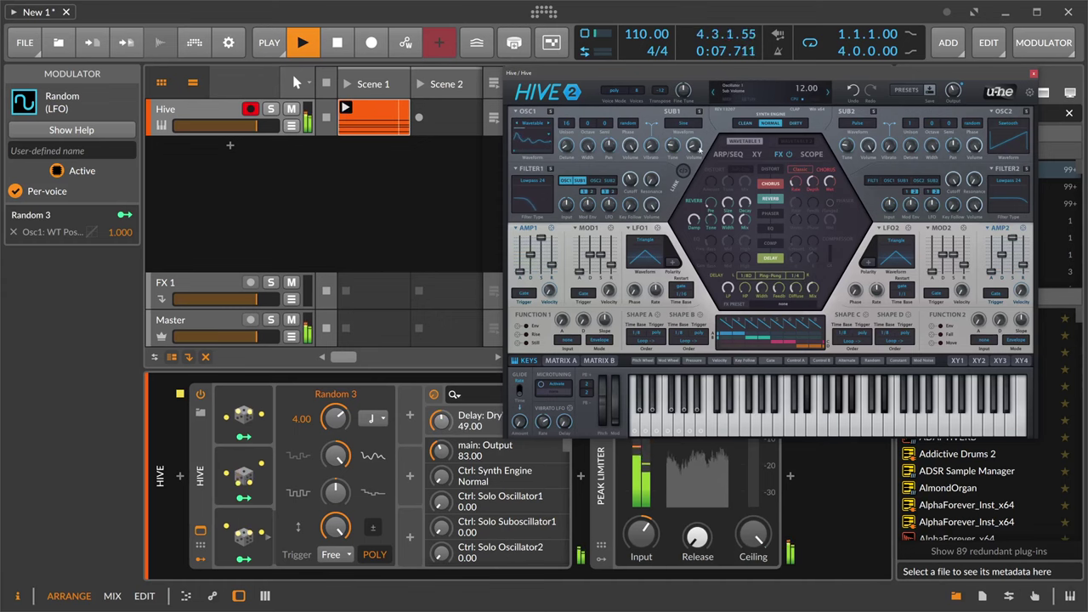
Raise Sub1's volume to 24 and set Osc1's vibrato to 3.00.
mouse_move(698, 148)
mouse_down()
mouse_move(704, 120)
mouse_move(702, 138)
mouse_up()
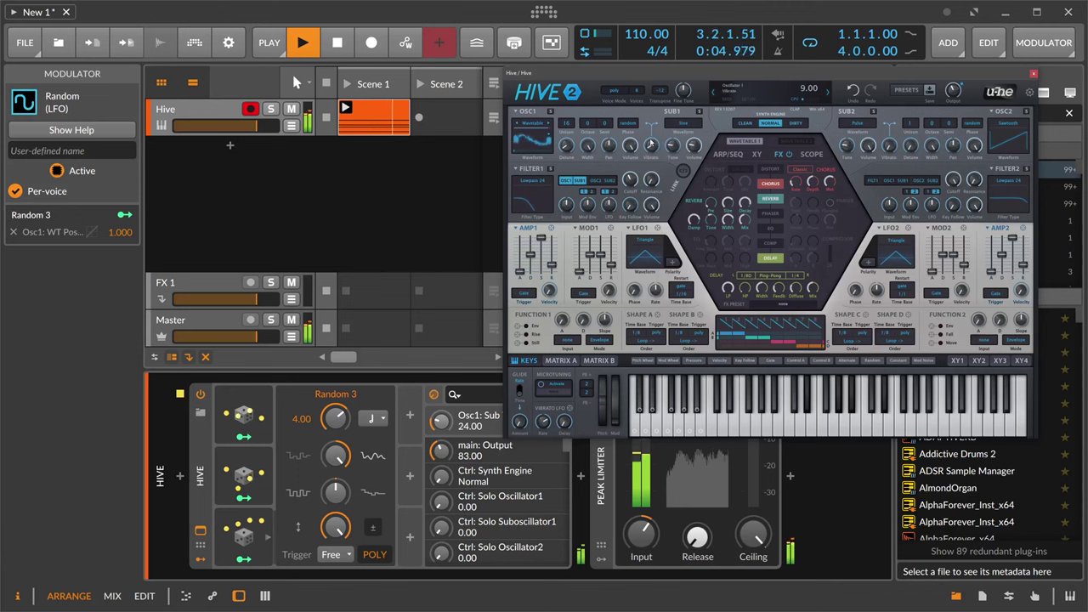
drag(747, 77, 718, 78)
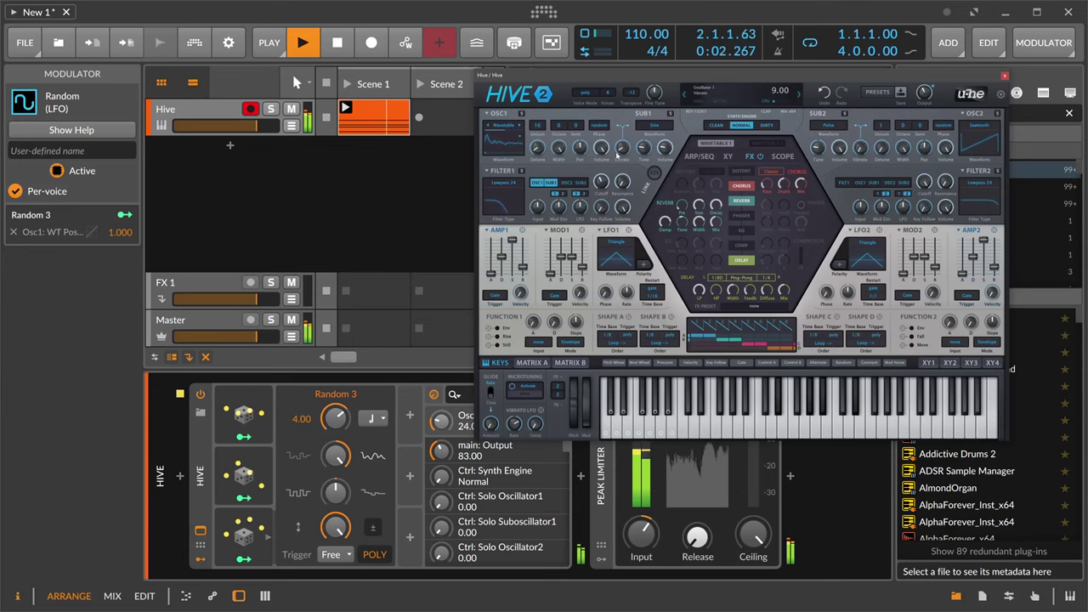
mouse_move(619, 155)
mouse_down()
mouse_move(624, 146)
mouse_move(627, 160)
mouse_up()
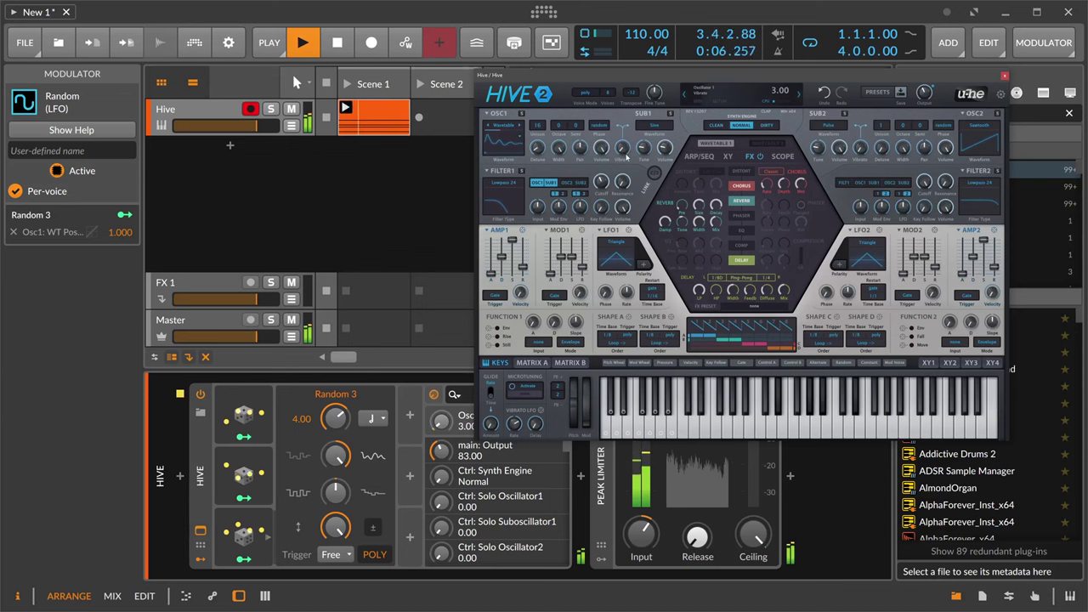
Duplicate Random 1 into the adjacent modulator slot and map the copy to Osc1's vibrato with an amount of 0.125.
click(244, 414)
drag(244, 414, 353, 411)
click(304, 436)
click(320, 420)
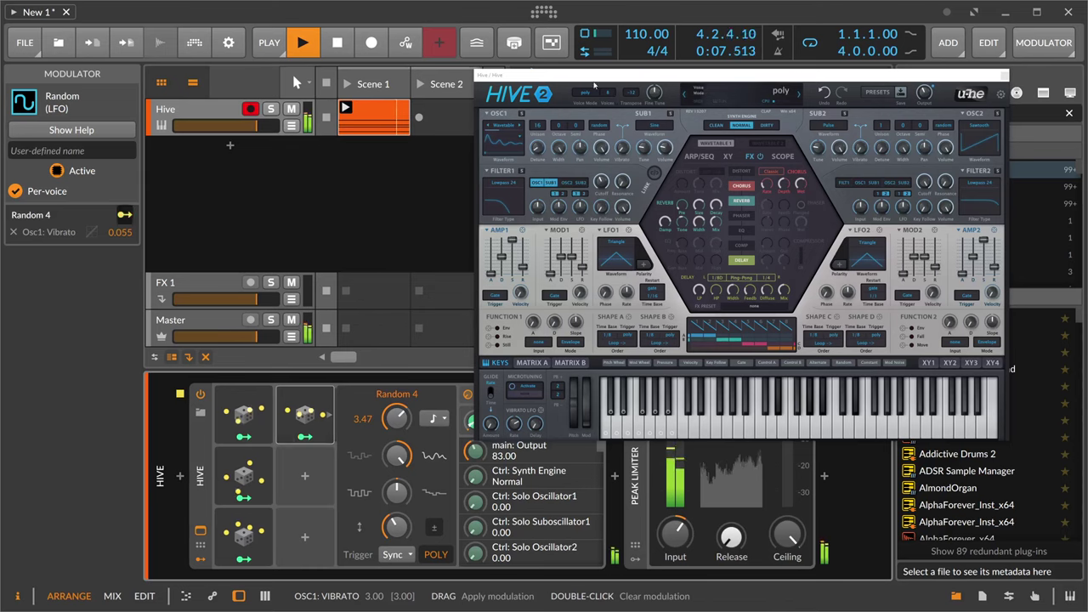
drag(595, 85, 616, 66)
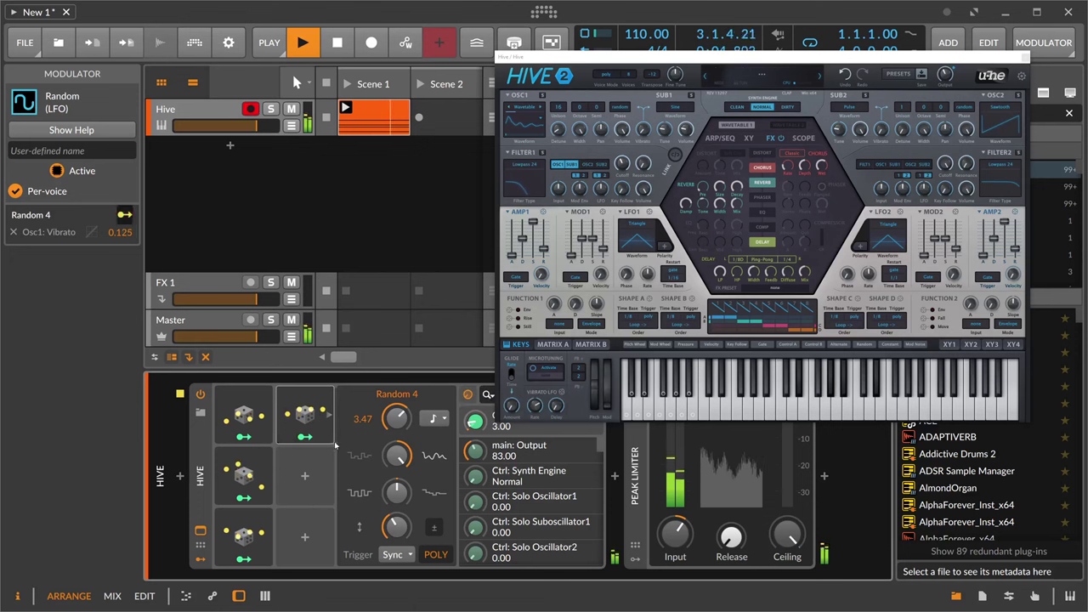
click(328, 415)
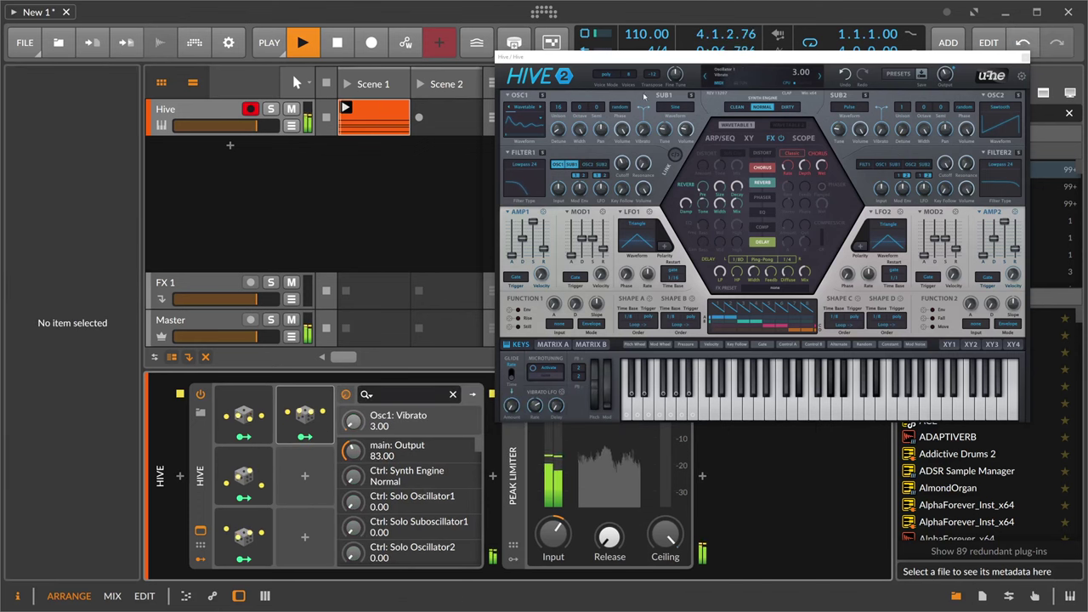
Set Mod1's envelope attack to 53 and release to 57, with Filter1's envelope depth at 15.
drag(642, 57, 637, 102)
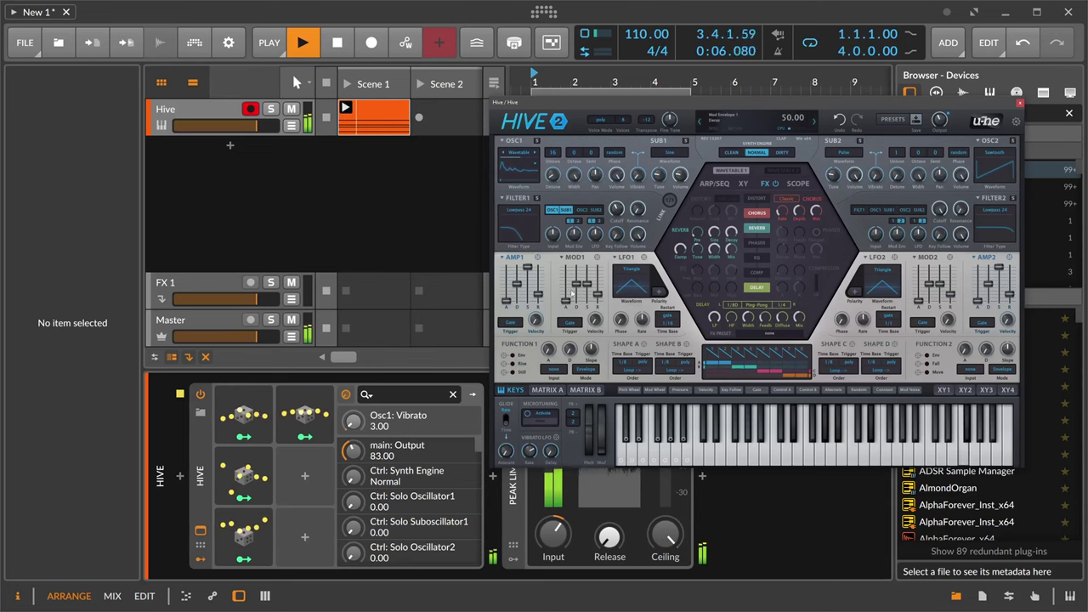
drag(571, 295, 565, 281)
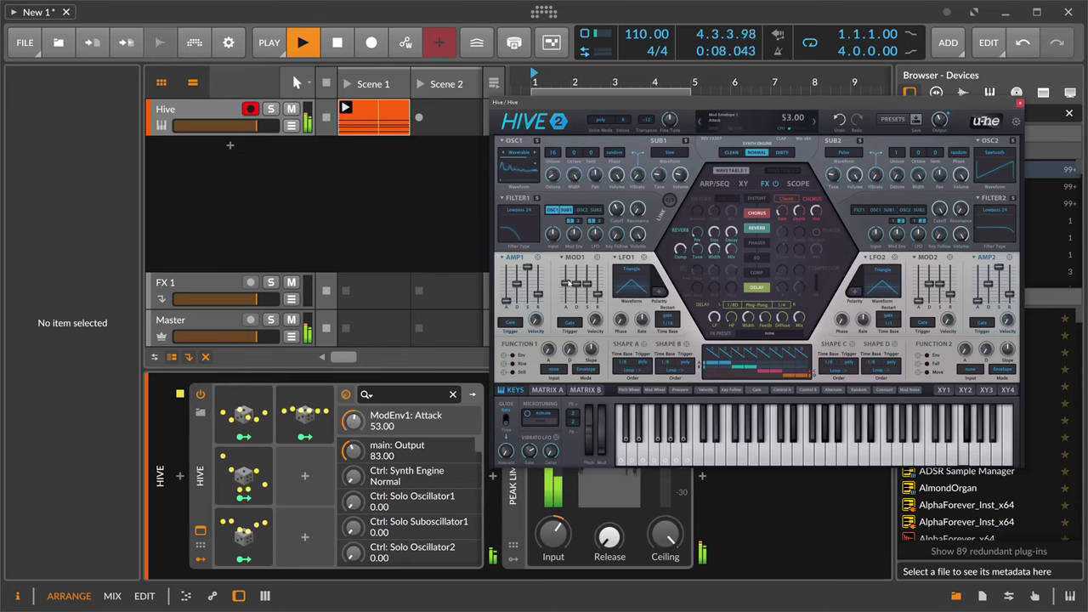
drag(576, 235, 581, 224)
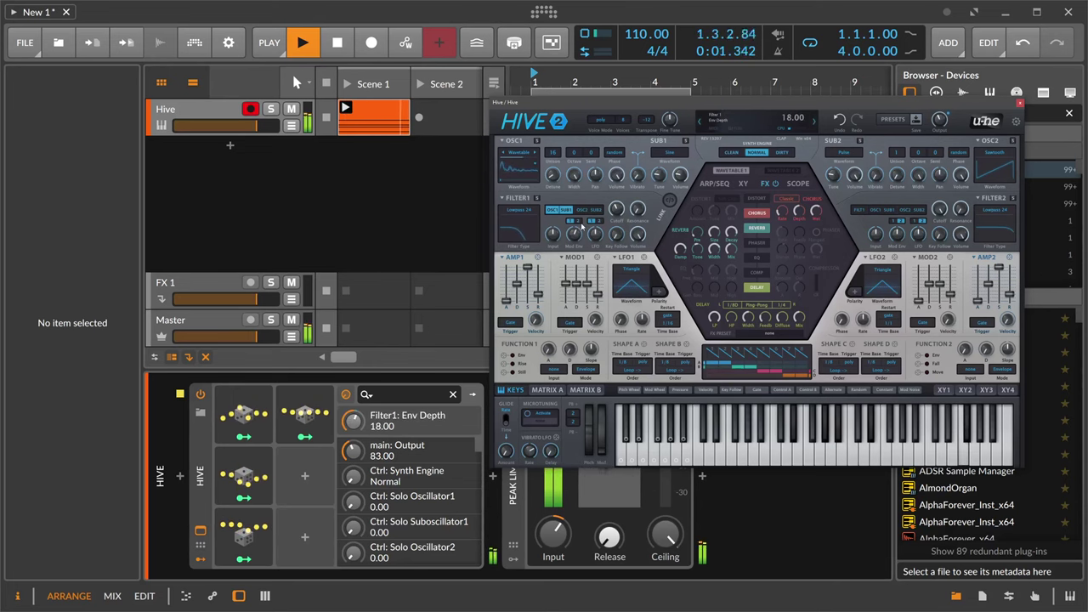
drag(604, 297, 602, 275)
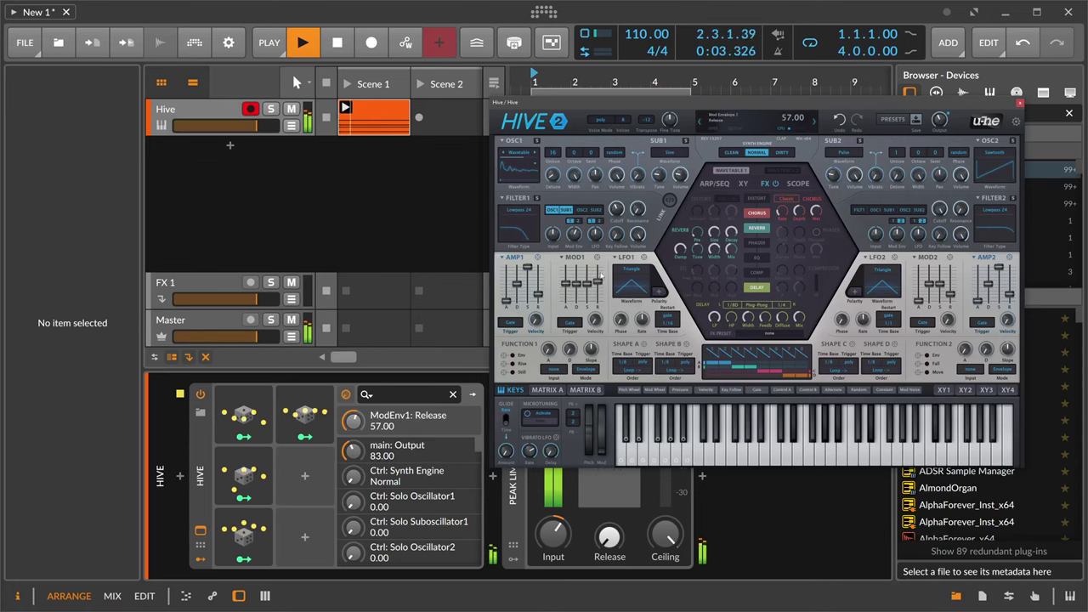
drag(575, 238, 583, 233)
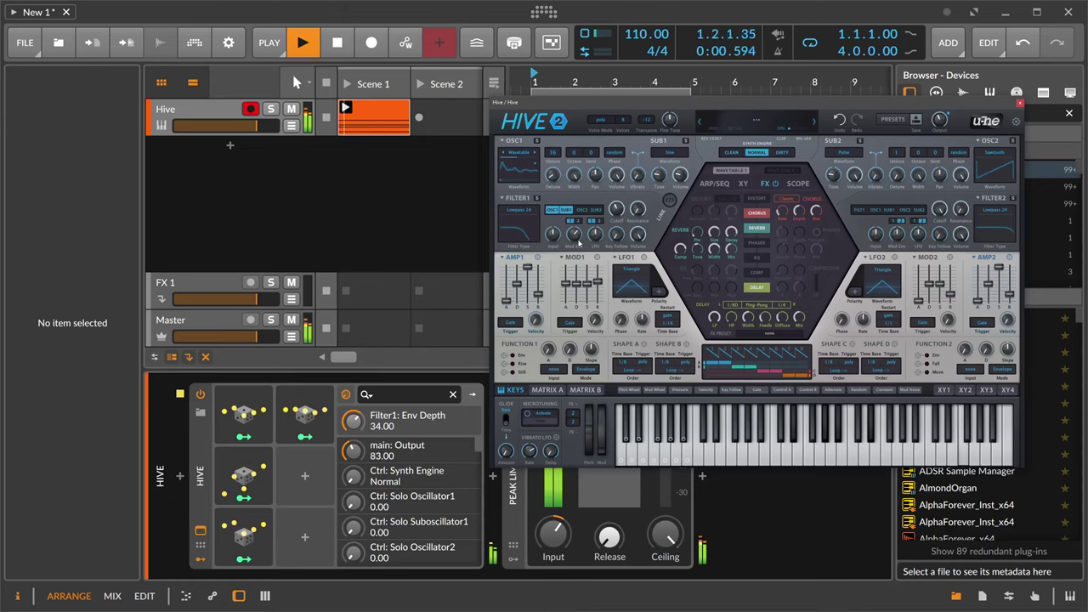
drag(578, 244, 577, 247)
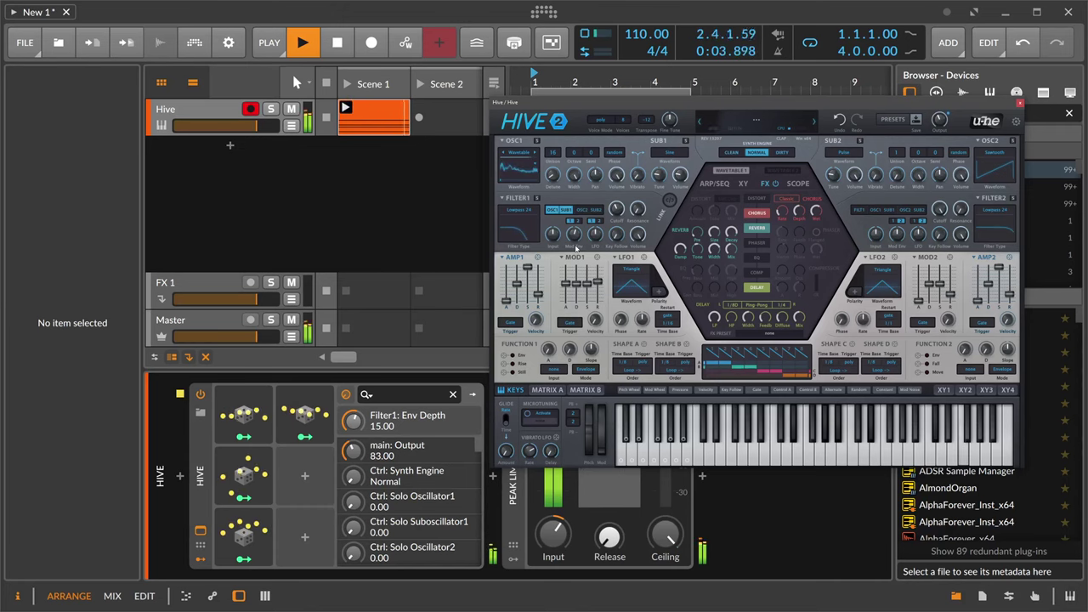
Stop playback and reposition the Hive window.
click(397, 198)
key(space)
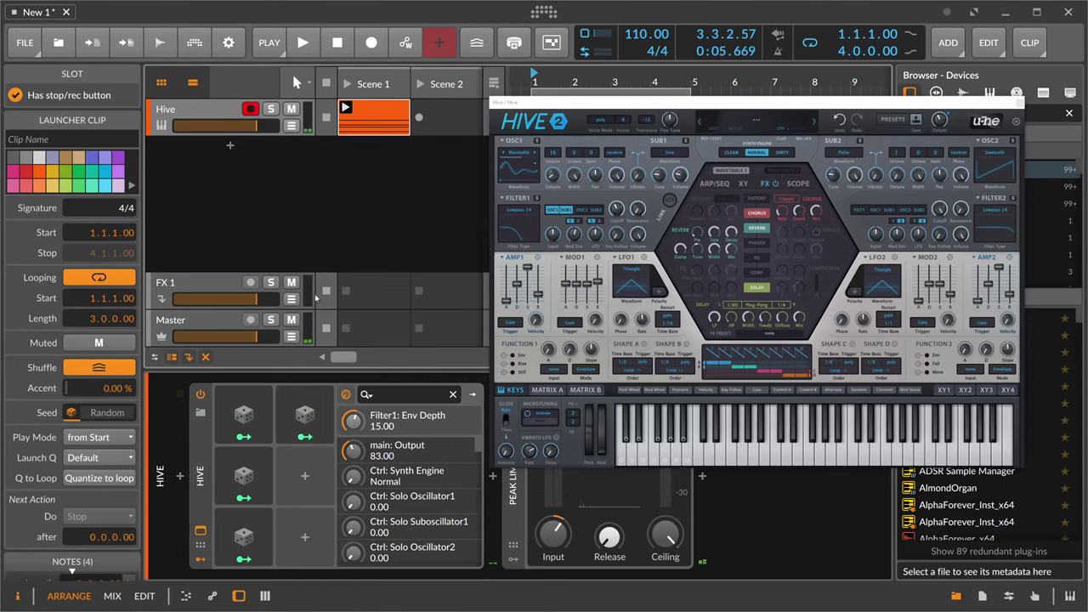
drag(551, 103, 541, 104)
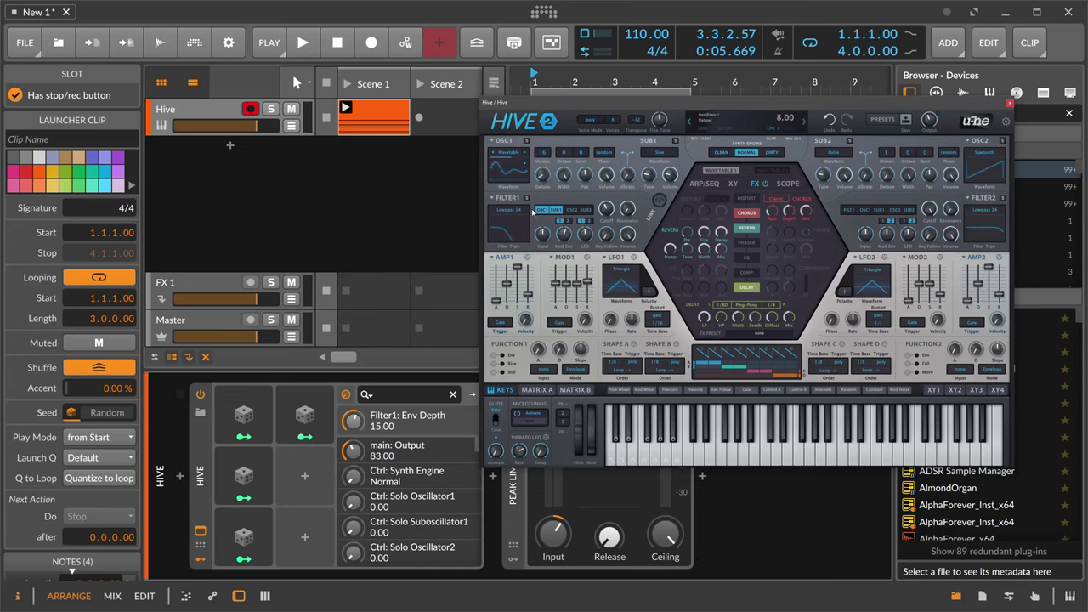
Add an Expressions modulator to the empty slot below the fourth Random modulator on Hive.
click(306, 476)
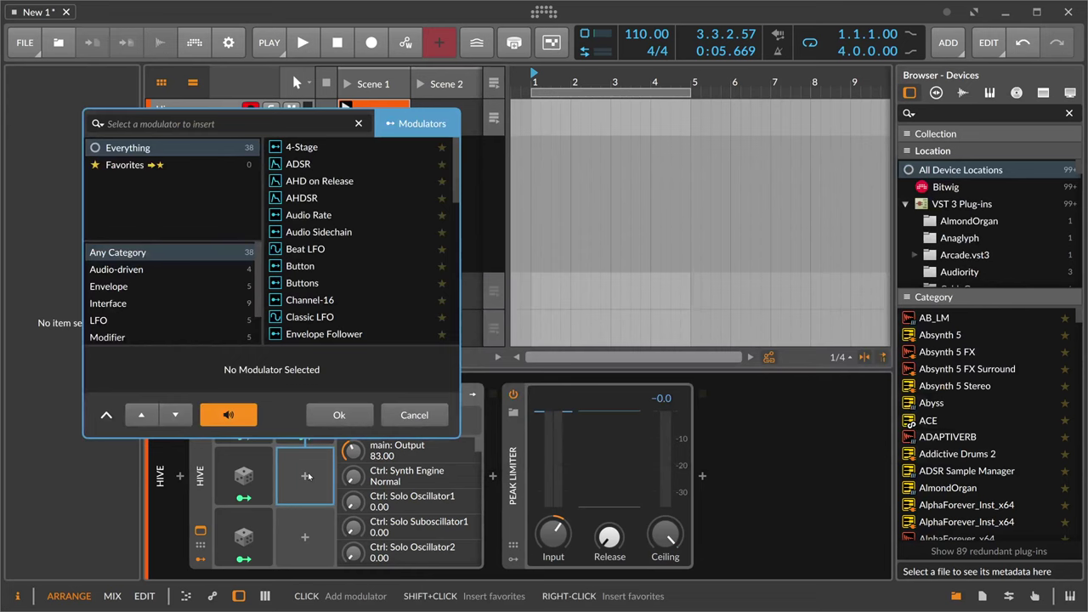
text(exp)
key(Down)
key(Return)
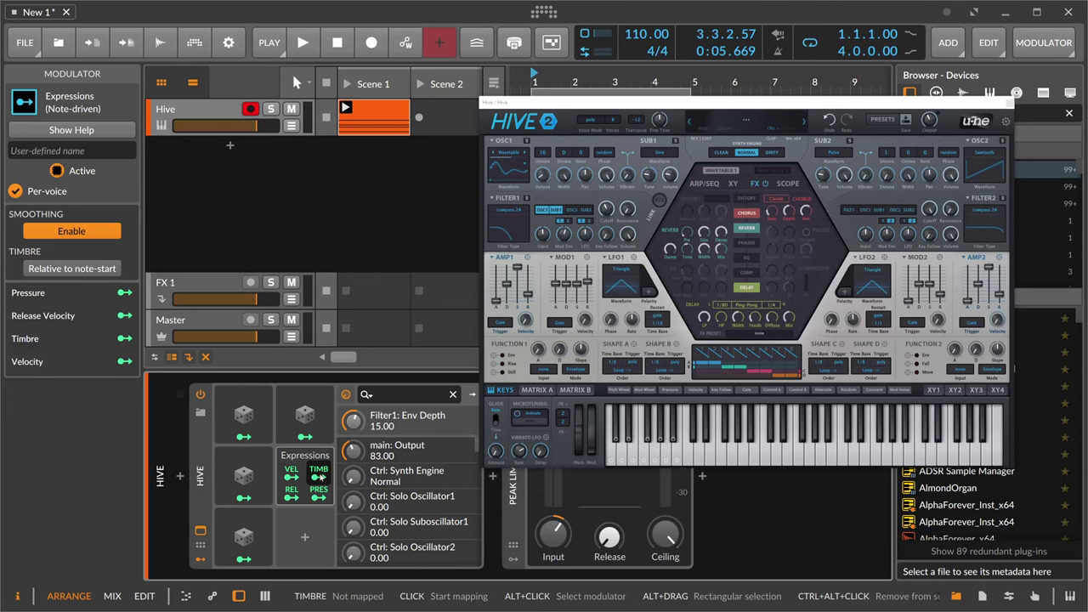
Lower Filter1's cutoff to 79 and map the Timbre expression to it with an amount of 0.165.
click(321, 477)
click(609, 213)
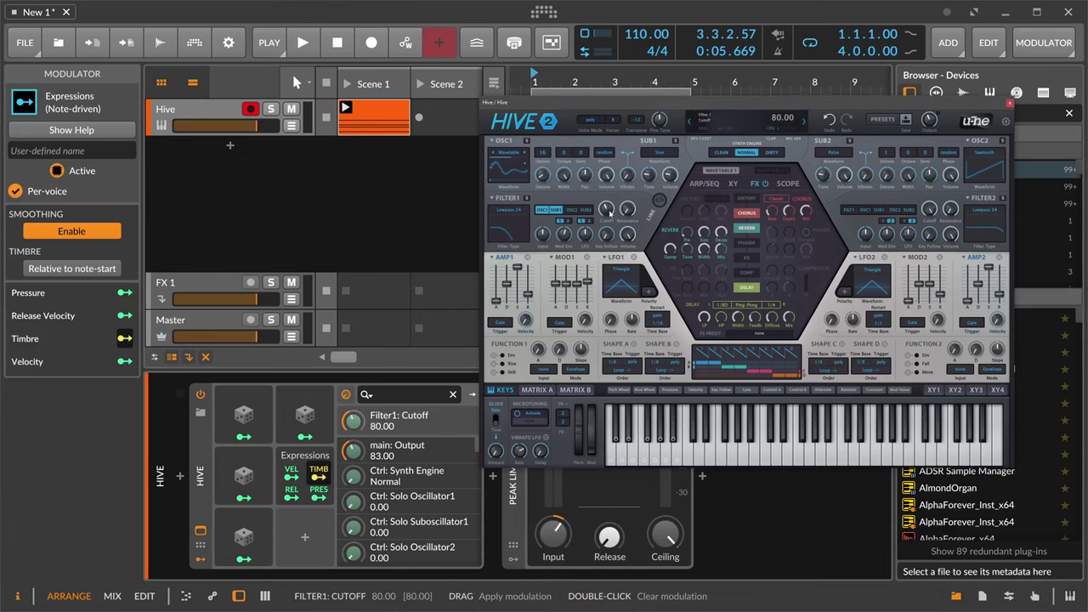
drag(610, 211, 610, 216)
drag(355, 421, 355, 426)
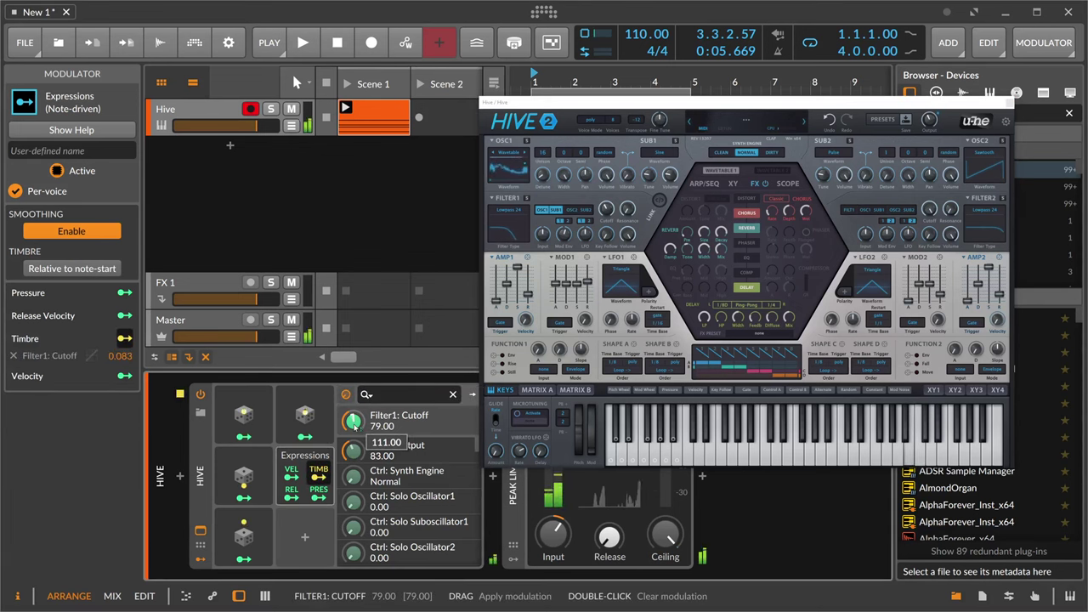
drag(354, 426, 354, 425)
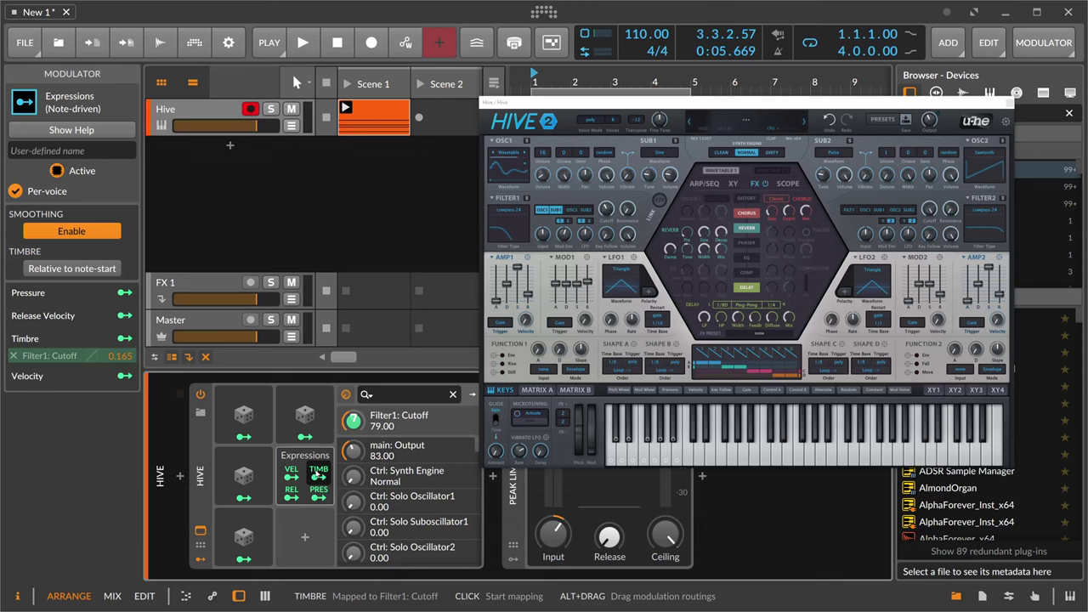
mouse_move(532, 108)
mouse_down()
mouse_move(507, 120)
mouse_move(531, 97)
mouse_up()
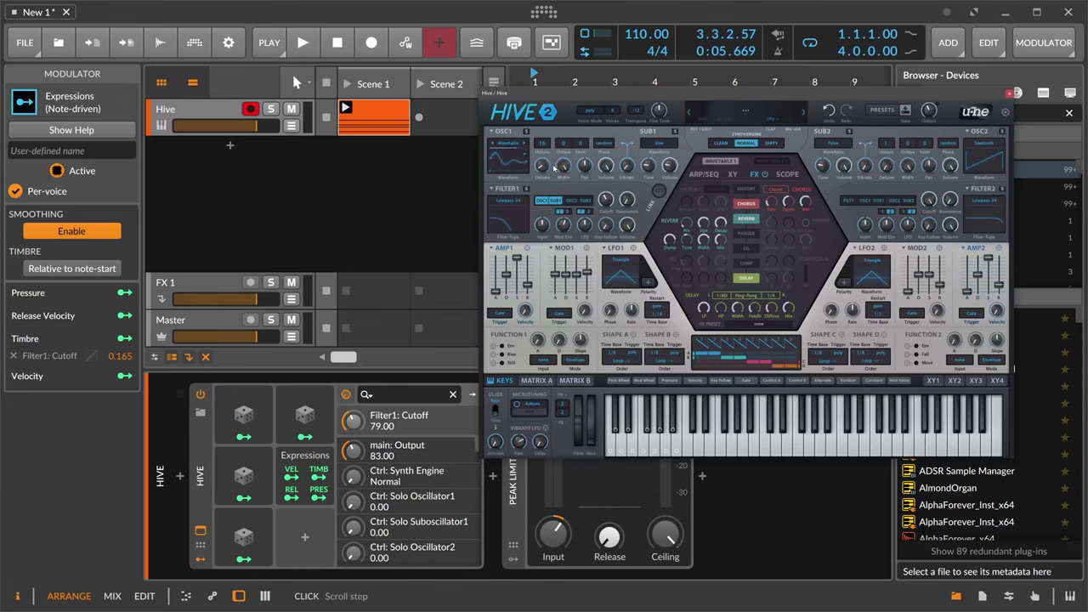
drag(634, 93, 616, 90)
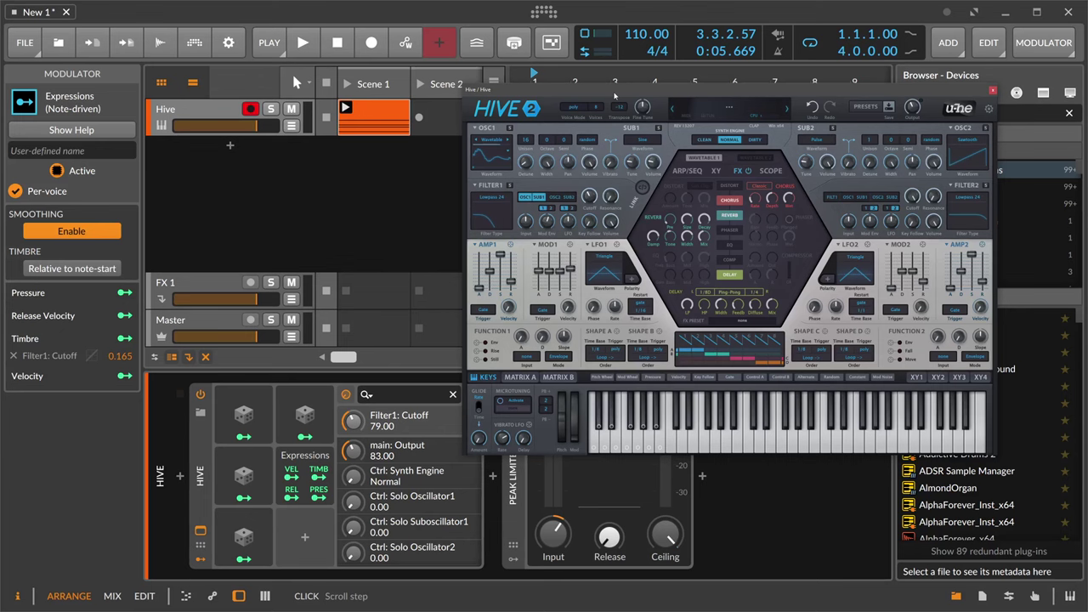
mouse_move(613, 95)
drag(609, 95, 600, 90)
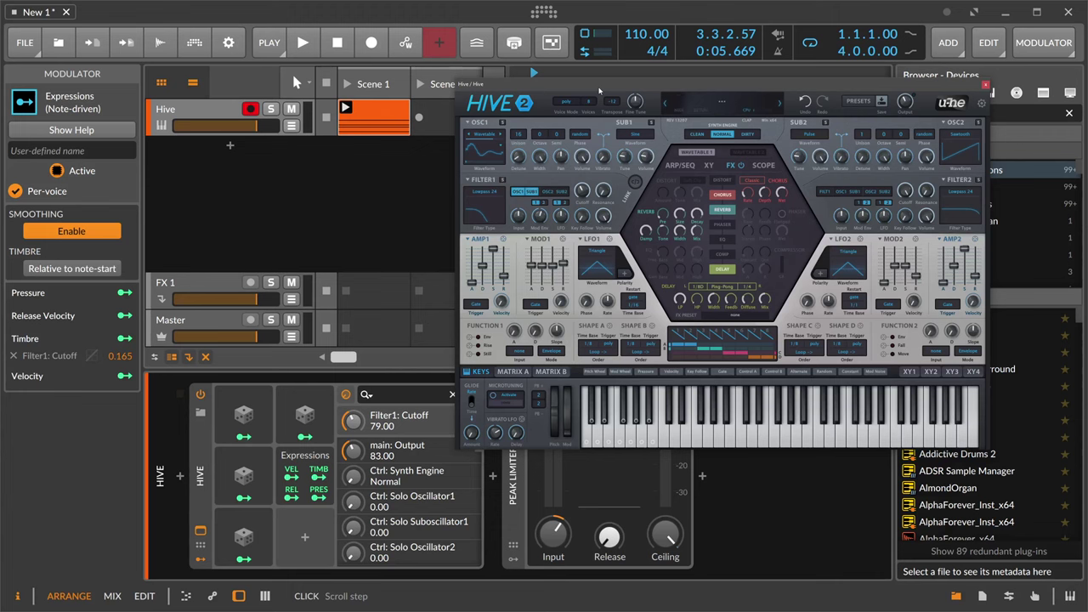
drag(599, 90, 586, 89)
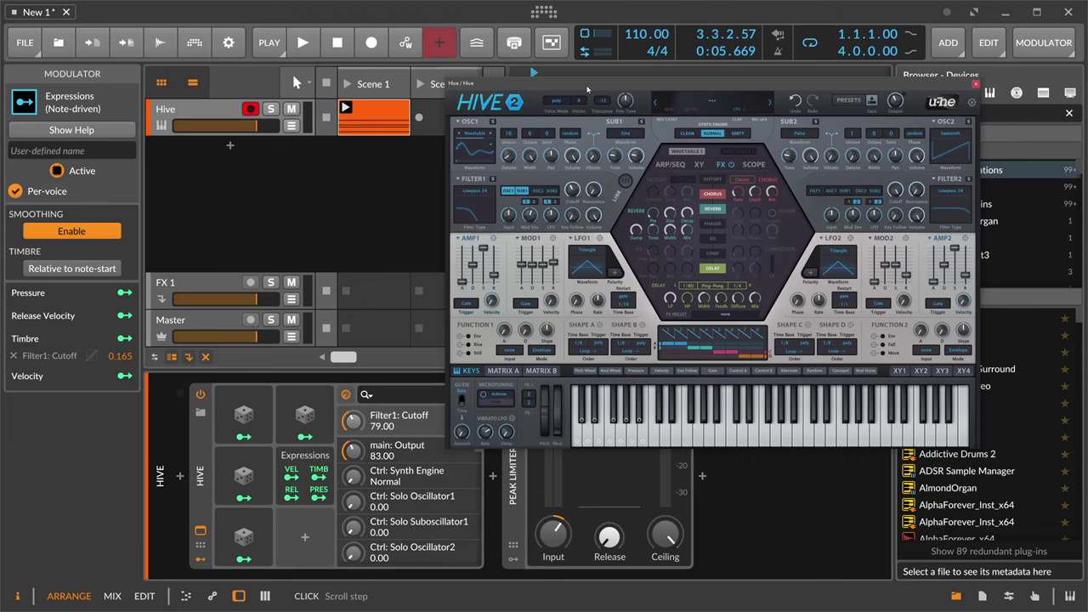
mouse_move(586, 89)
mouse_down()
mouse_move(575, 141)
mouse_move(577, 103)
mouse_up()
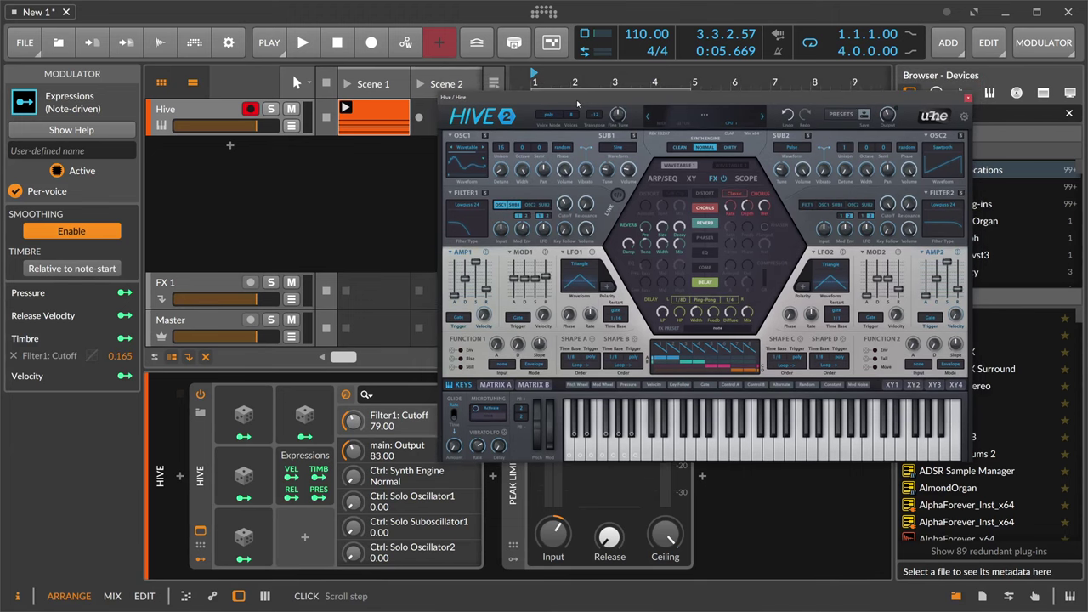